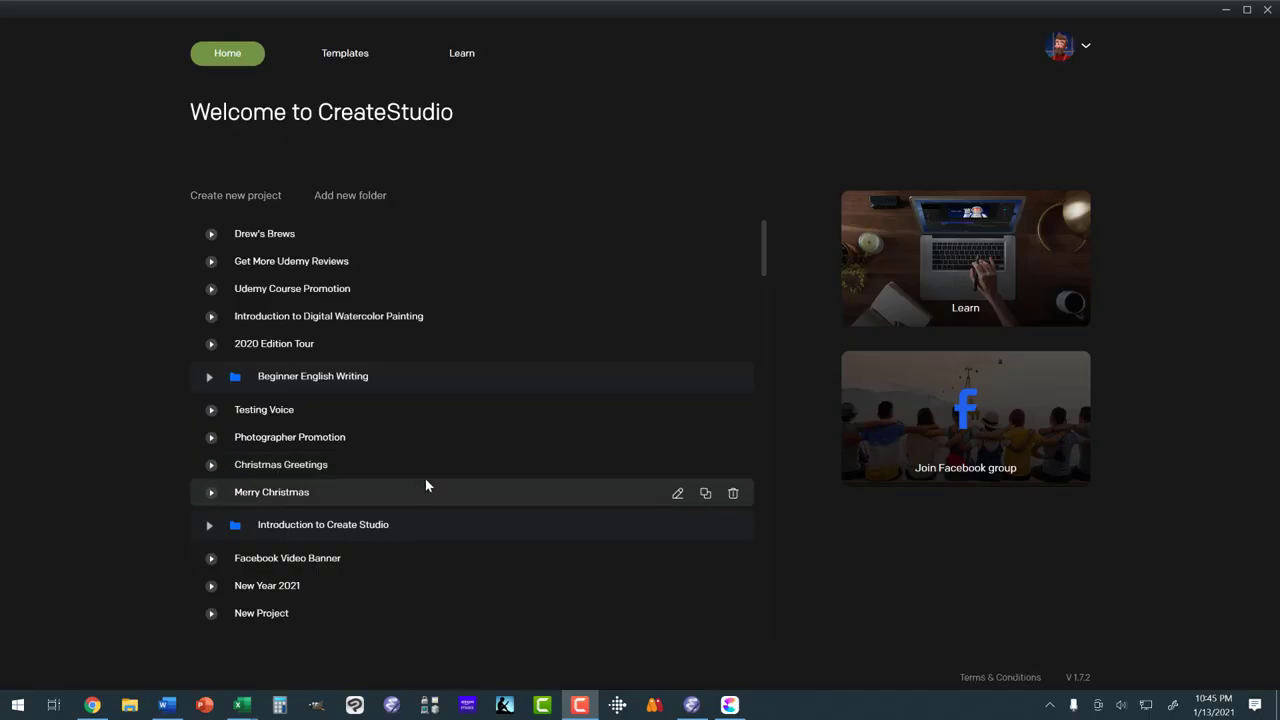
- Create a new project named New Project with the 720p HD preset
{"action": "left_click", "coordinate": [256, 198]}
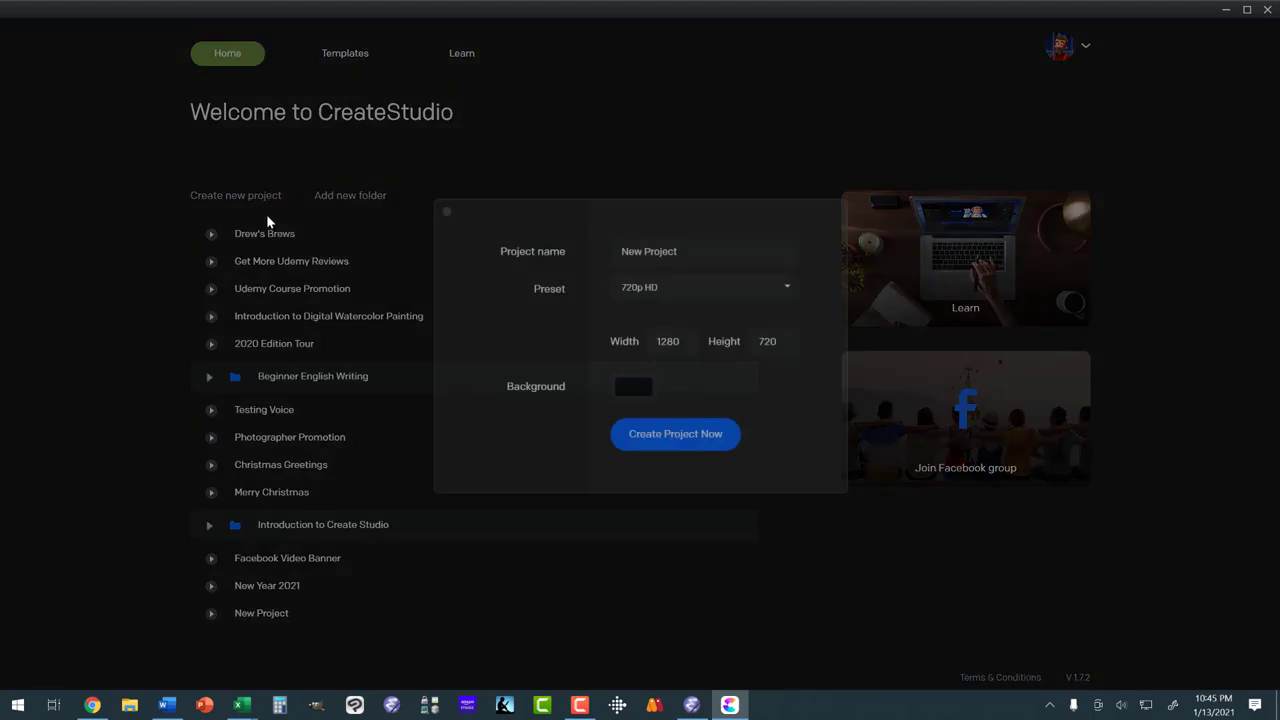
{"action": "left_click", "coordinate": [666, 436]}
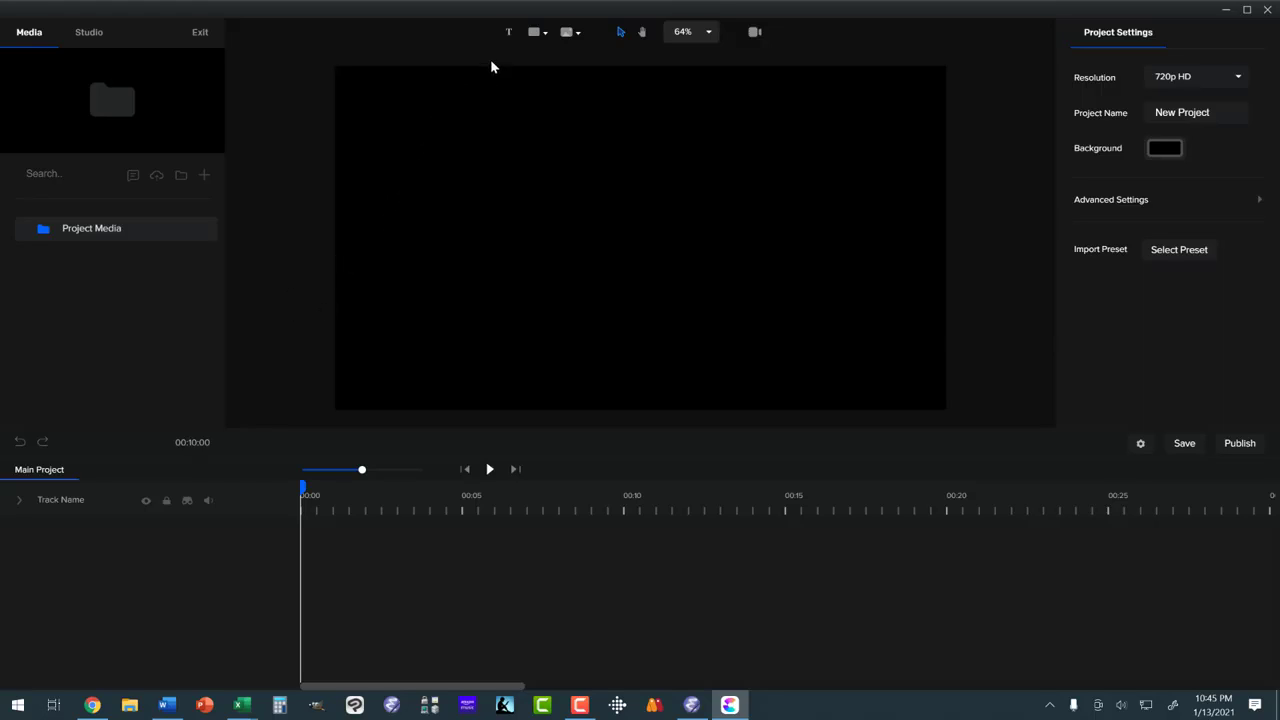
{"action": "left_click", "coordinate": [534, 35]}
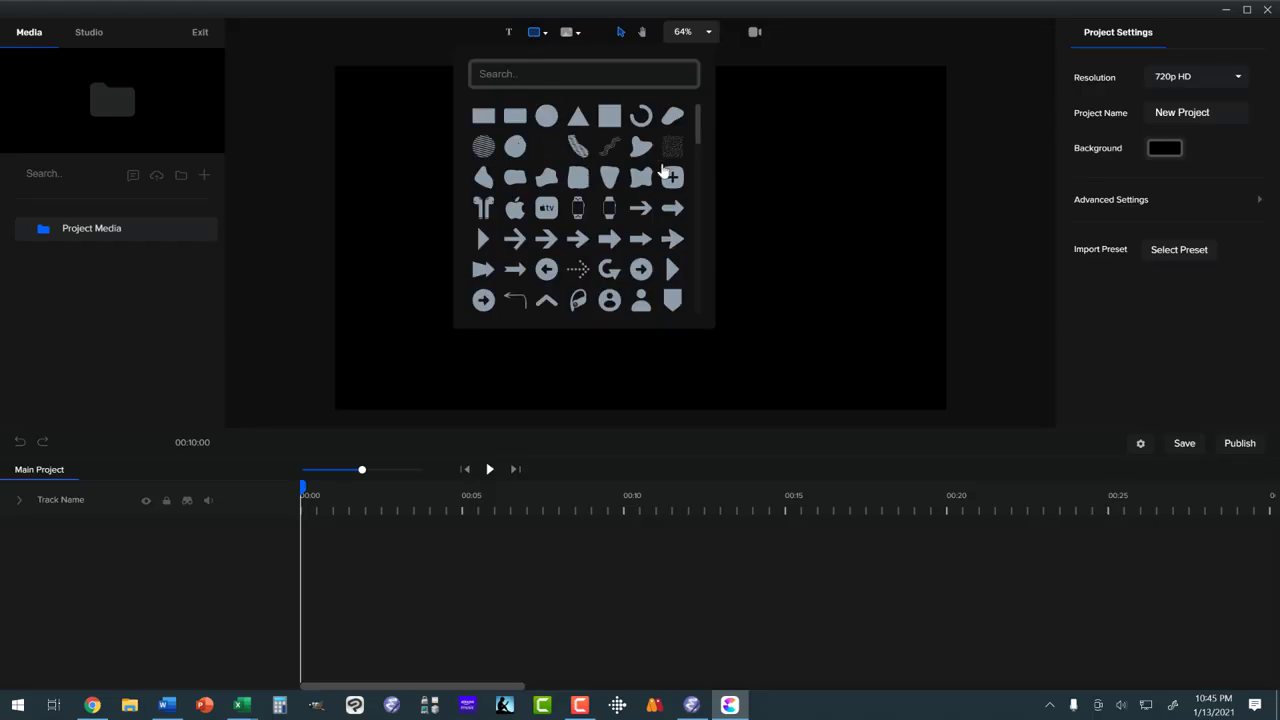
{"action": "scroll", "coordinate": [700, 160], "scroll_direction": "down", "scroll_amount": 5}
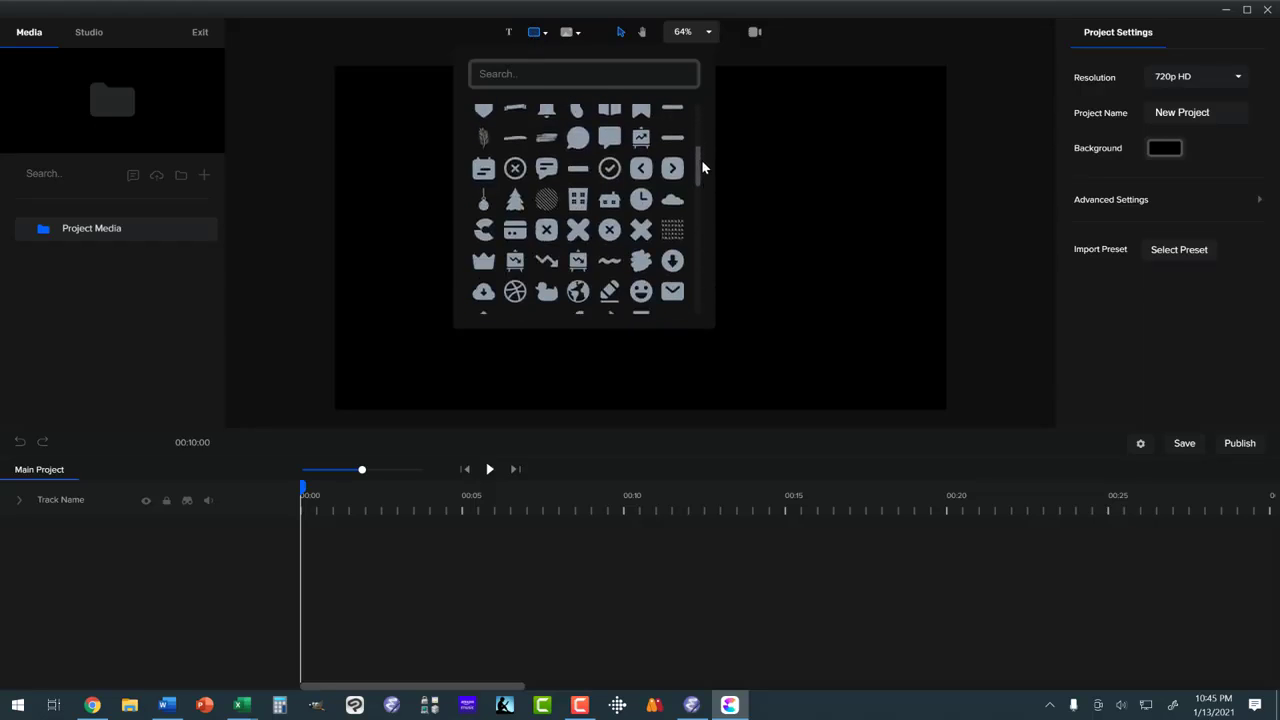
{"action": "left_click", "coordinate": [686, 192]}
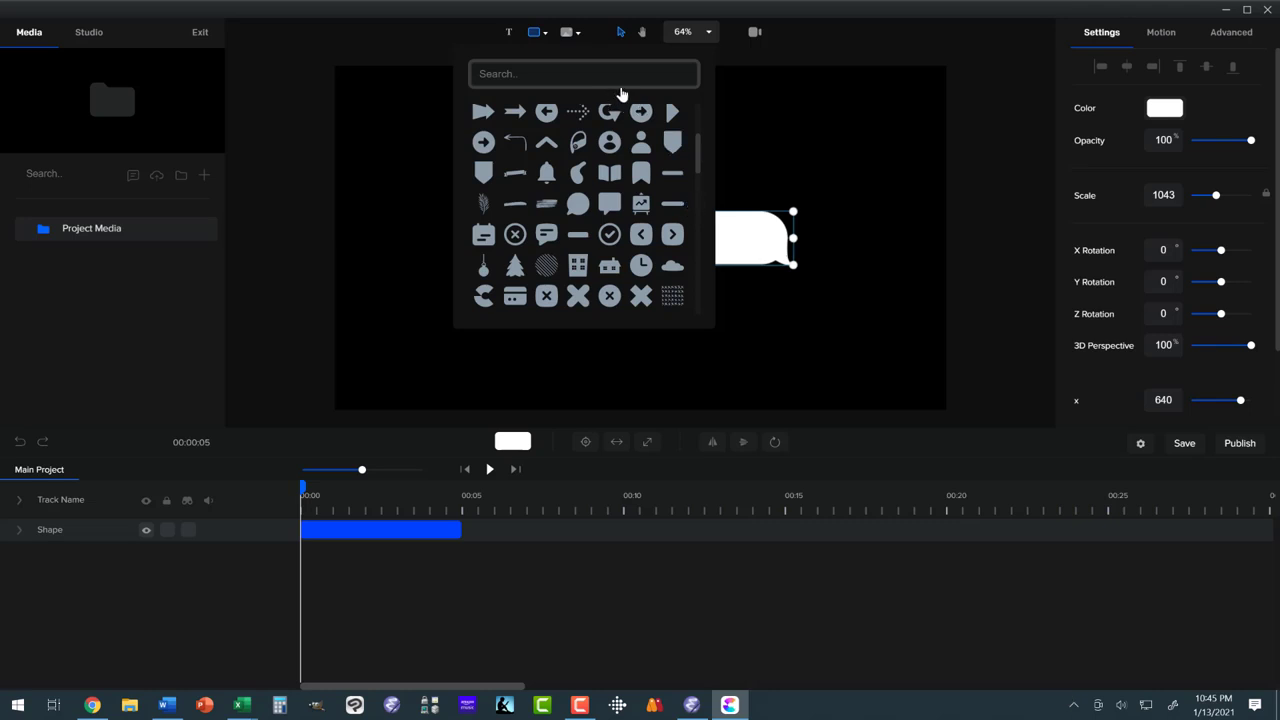
{"action": "right_click", "coordinate": [421, 528]}
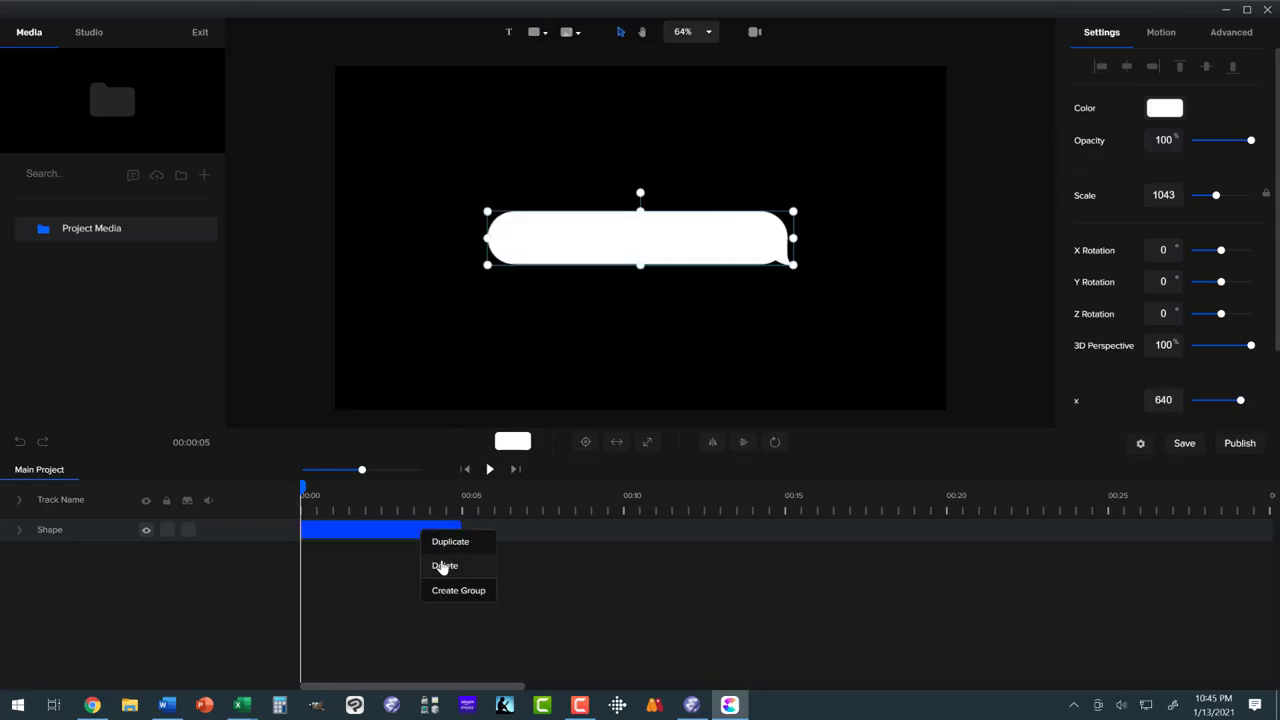
{"action": "left_click", "coordinate": [444, 565]}
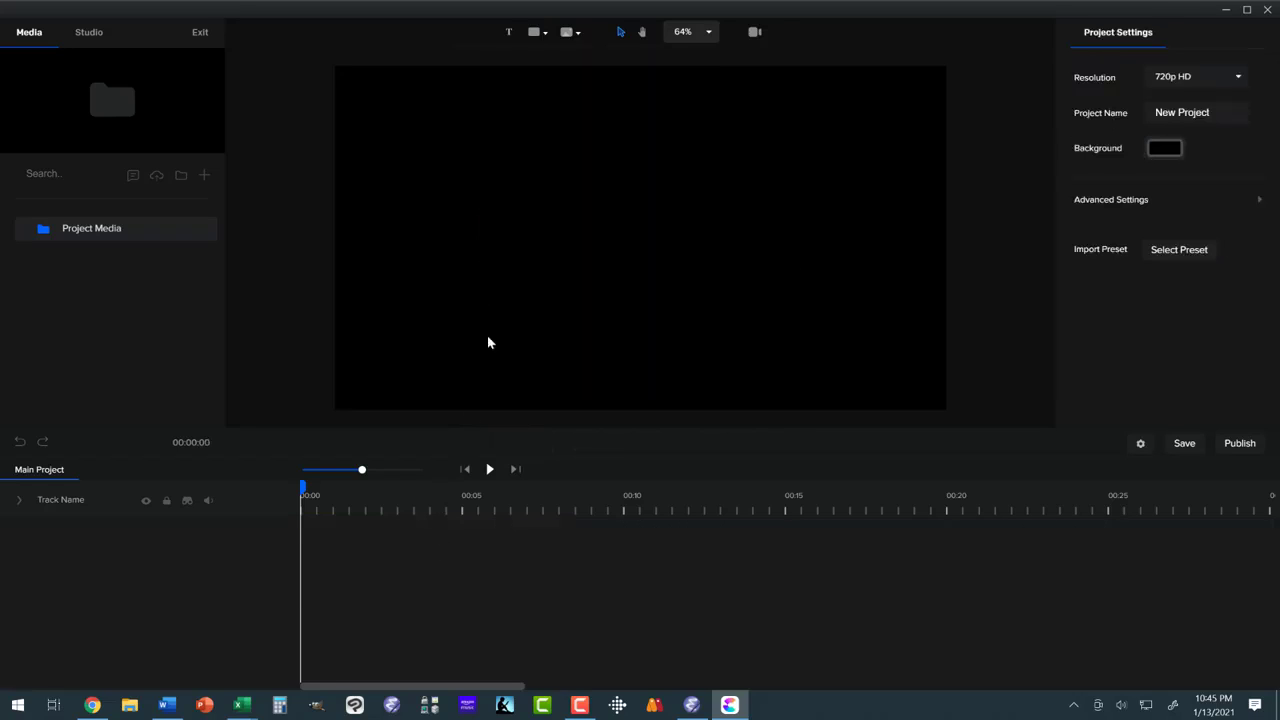
- Add a rectangle shape and flatten it downward into a thin horizontal line along its lower edge
{"action": "left_click", "coordinate": [544, 36]}
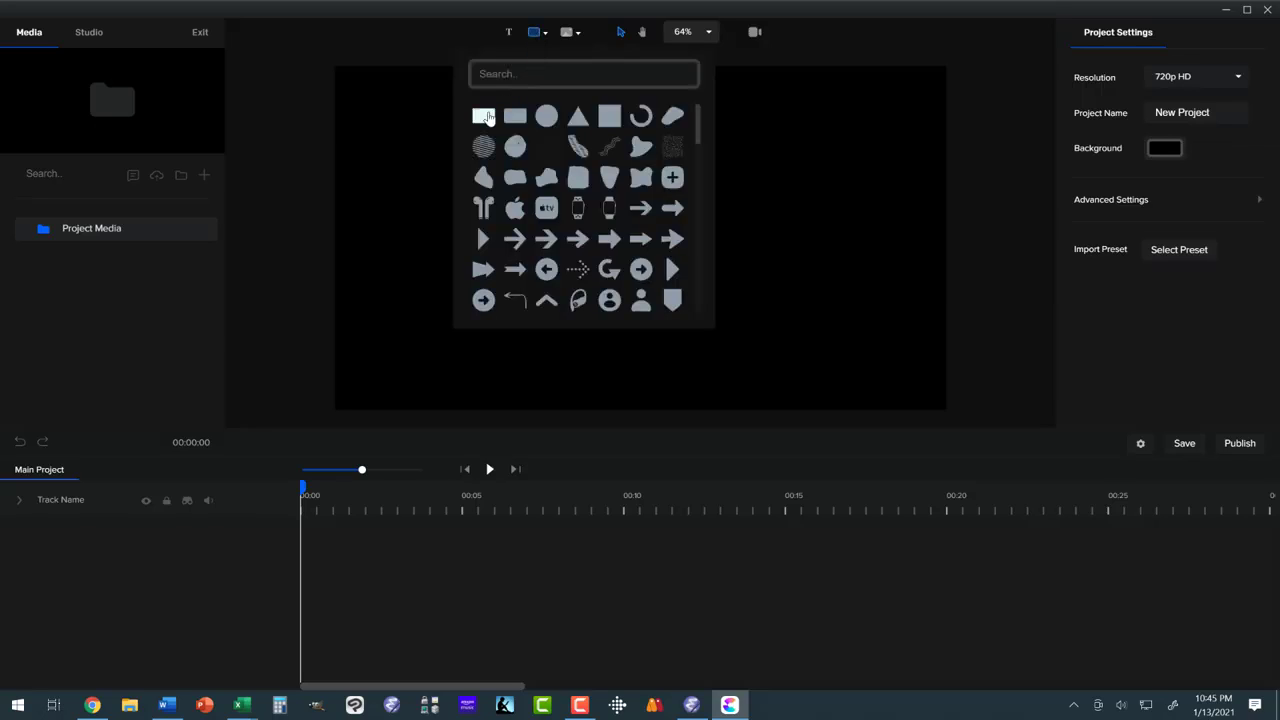
{"action": "left_click", "coordinate": [484, 116]}
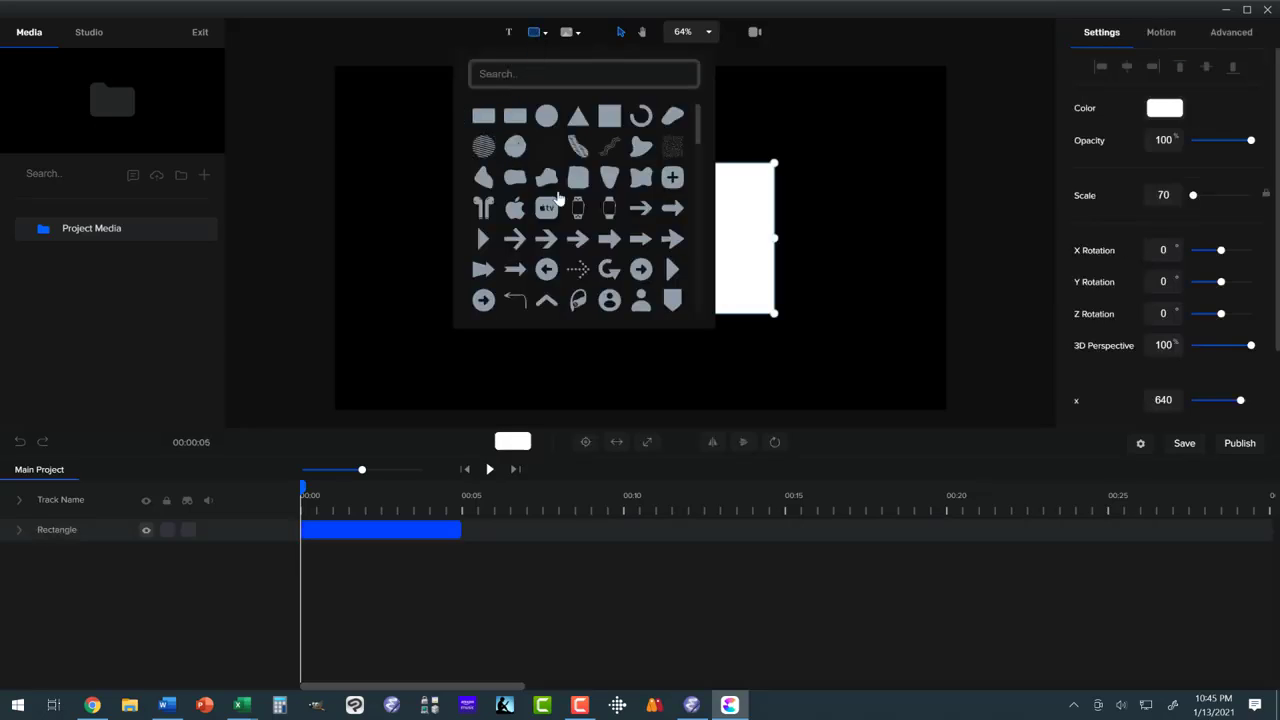
{"action": "left_click", "coordinate": [750, 191]}
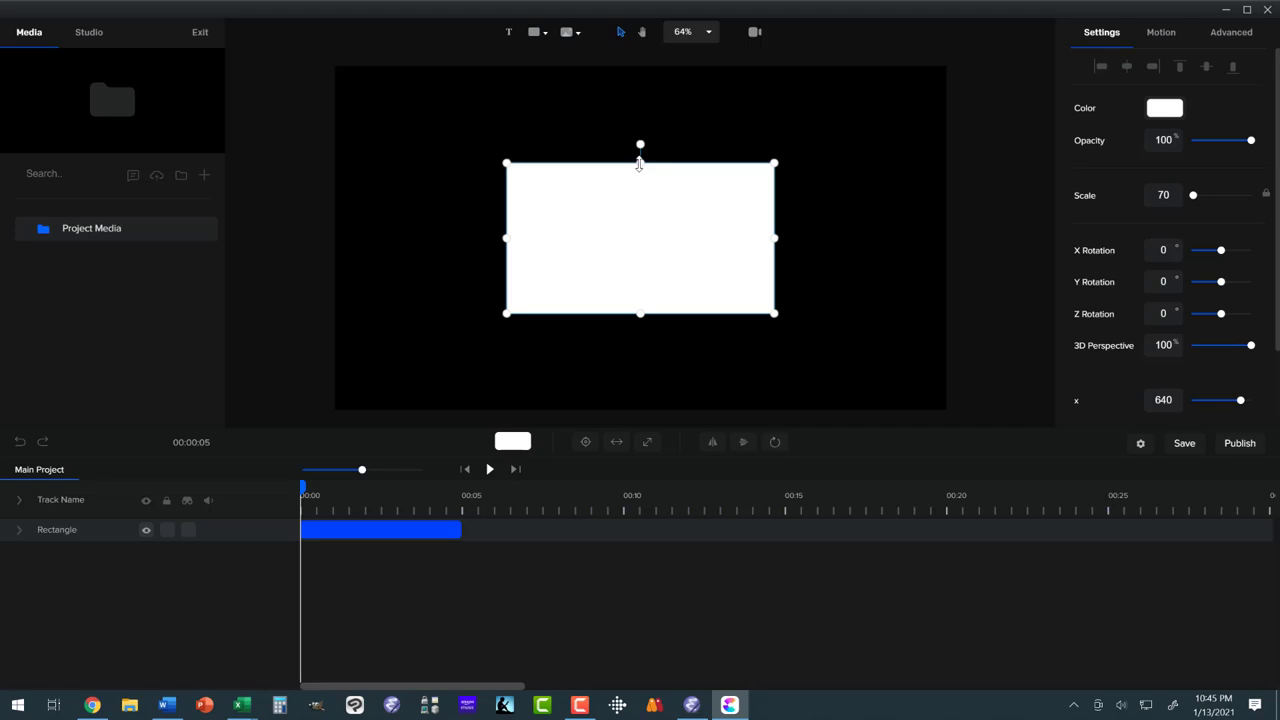
{"action": "left_click_drag", "start_coordinate": [640, 163], "coordinate": [644, 310]}
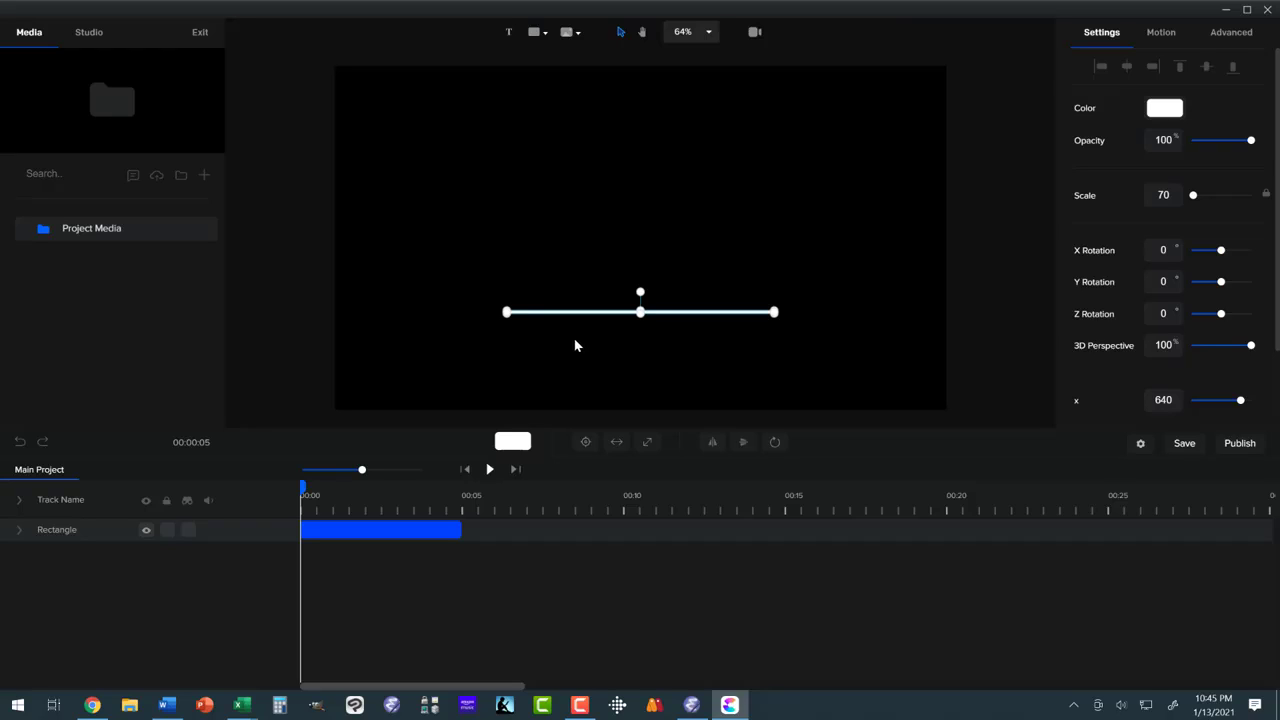
- Add a second rectangle shape and flatten it upward into a thin horizontal line along its upper edge
{"action": "left_click", "coordinate": [533, 35]}
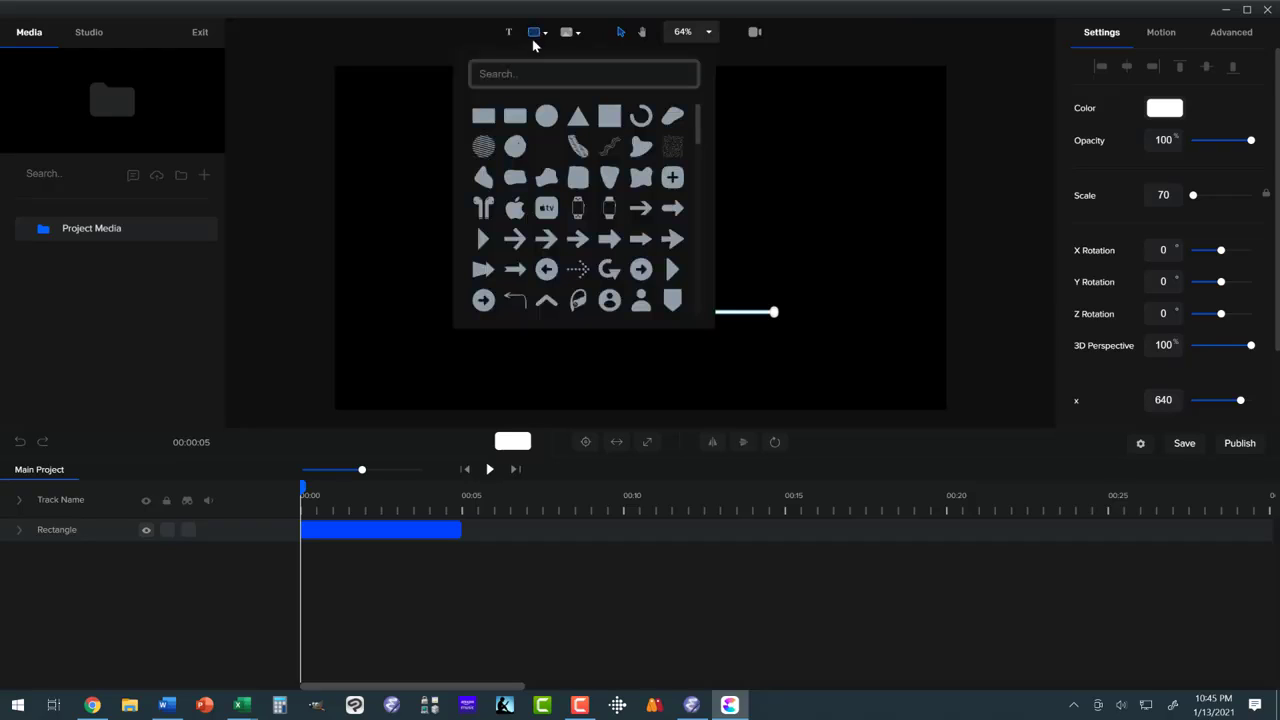
{"action": "left_click", "coordinate": [514, 119]}
{"action": "left_click", "coordinate": [726, 205]}
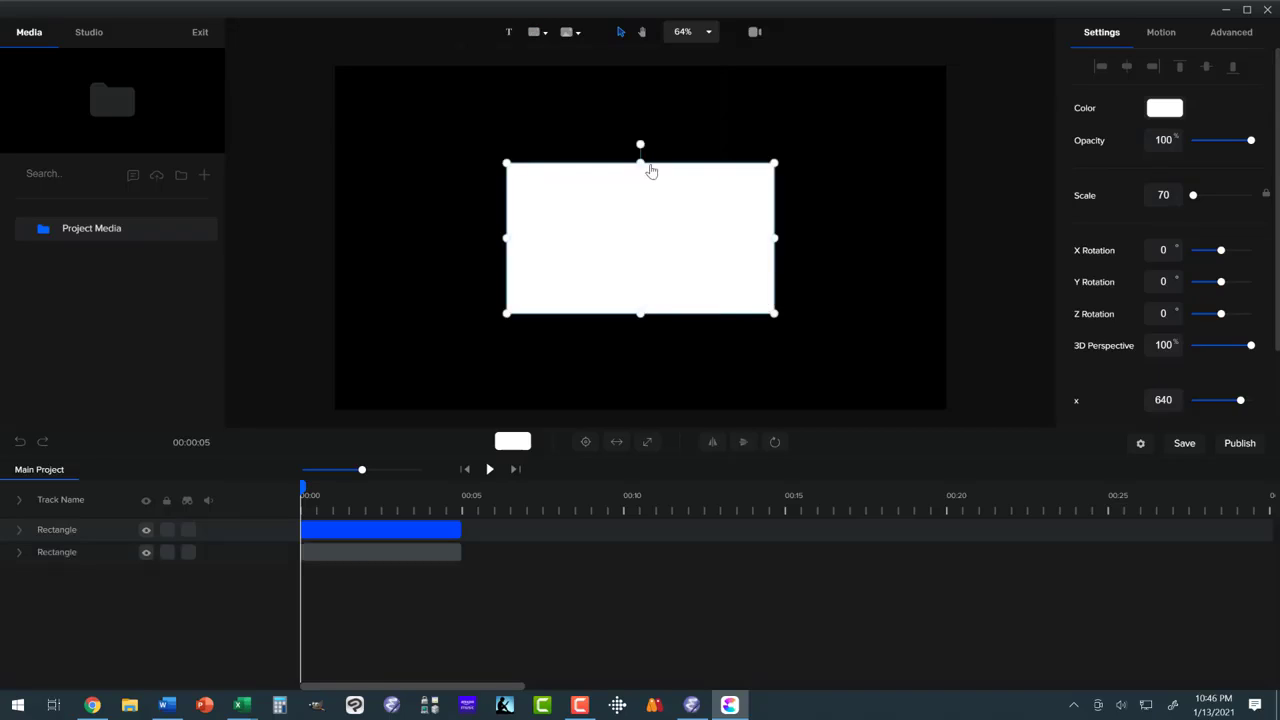
{"action": "left_click_drag", "start_coordinate": [640, 311], "coordinate": [643, 164]}
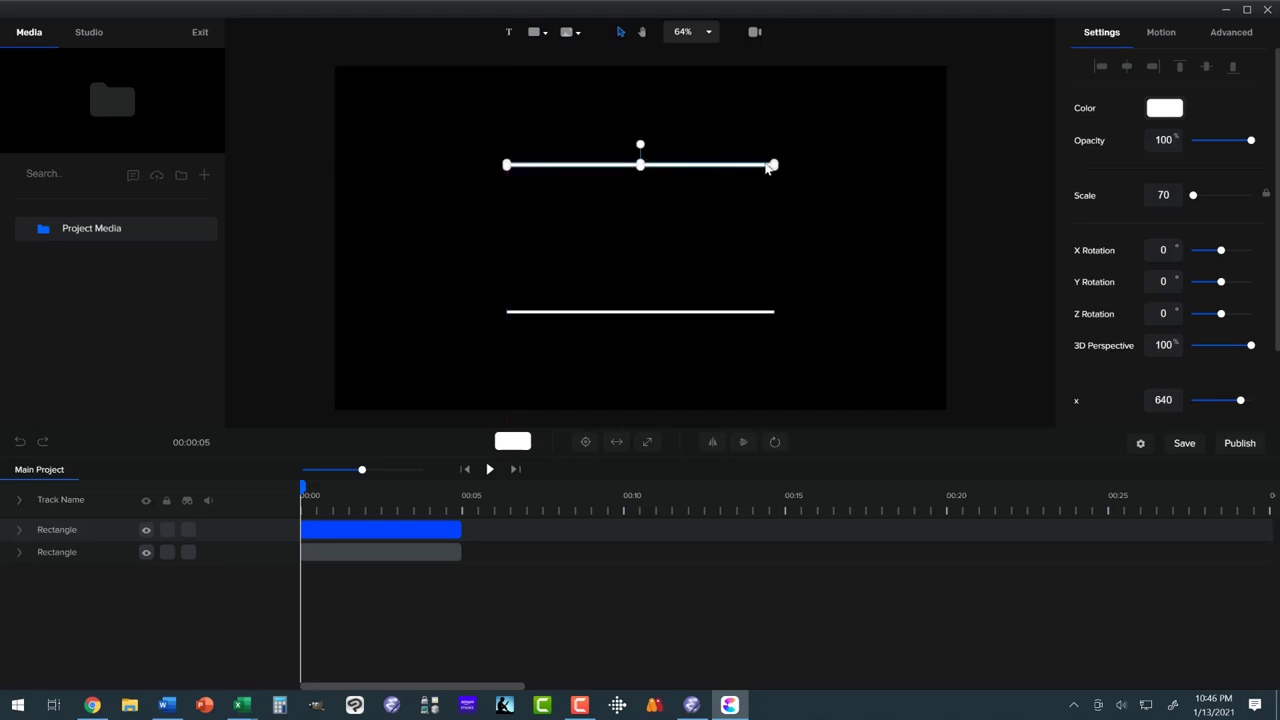
- Shorten the upper line from its right end to a scale of about 50
{"action": "scroll", "coordinate": [750, 170], "scroll_direction": "up", "scroll_amount": 5}
{"action": "scroll", "coordinate": [758, 173], "scroll_direction": "up", "scroll_amount": 6}
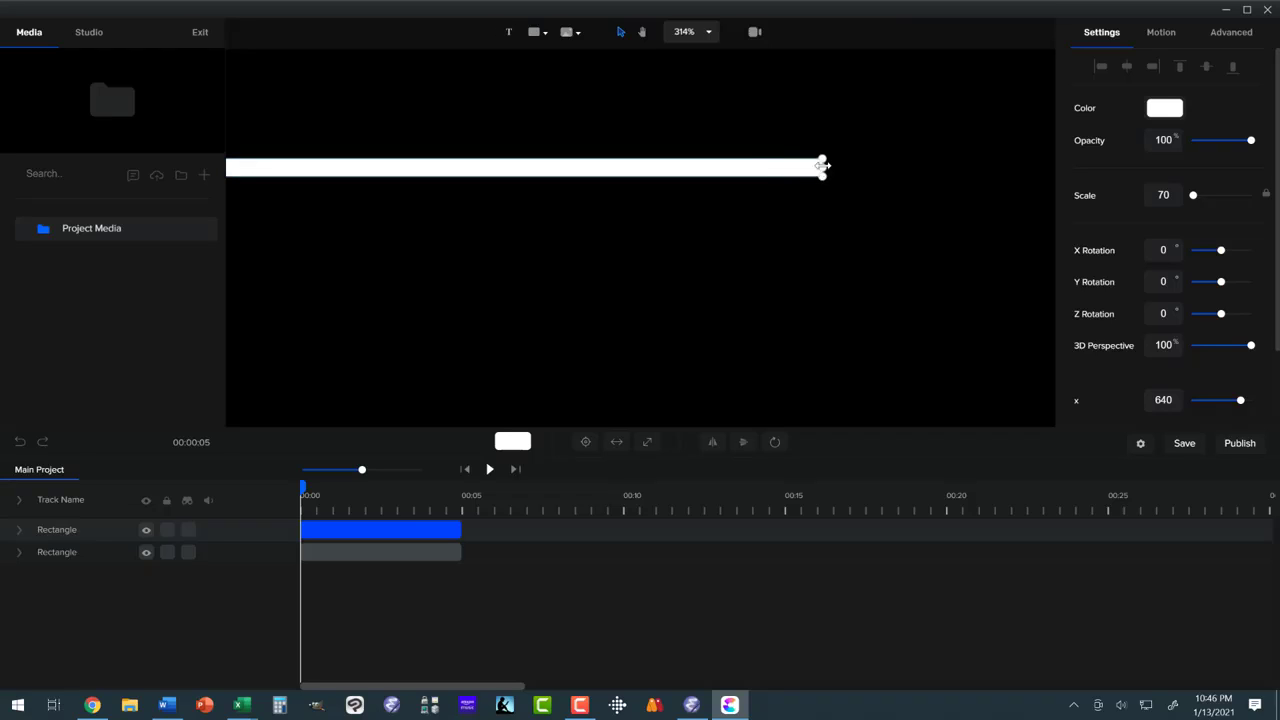
{"action": "left_click_drag", "start_coordinate": [818, 169], "coordinate": [451, 167]}
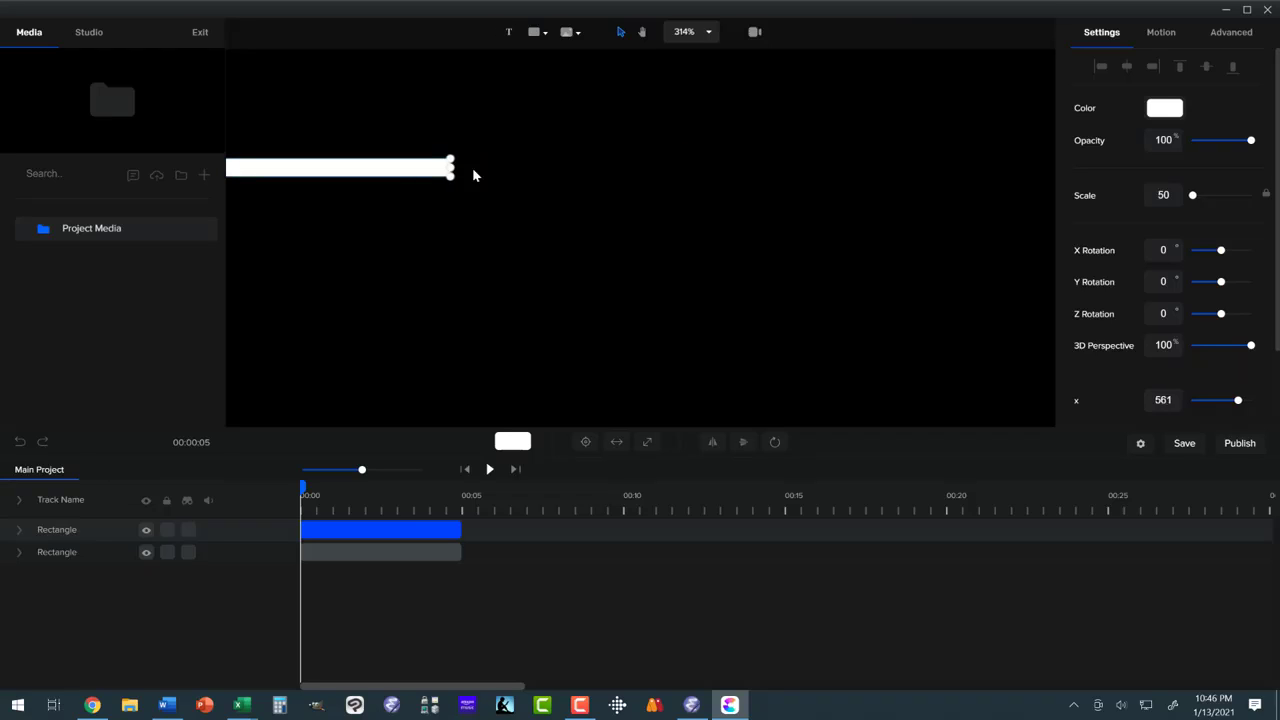
{"action": "left_click", "coordinate": [701, 38]}
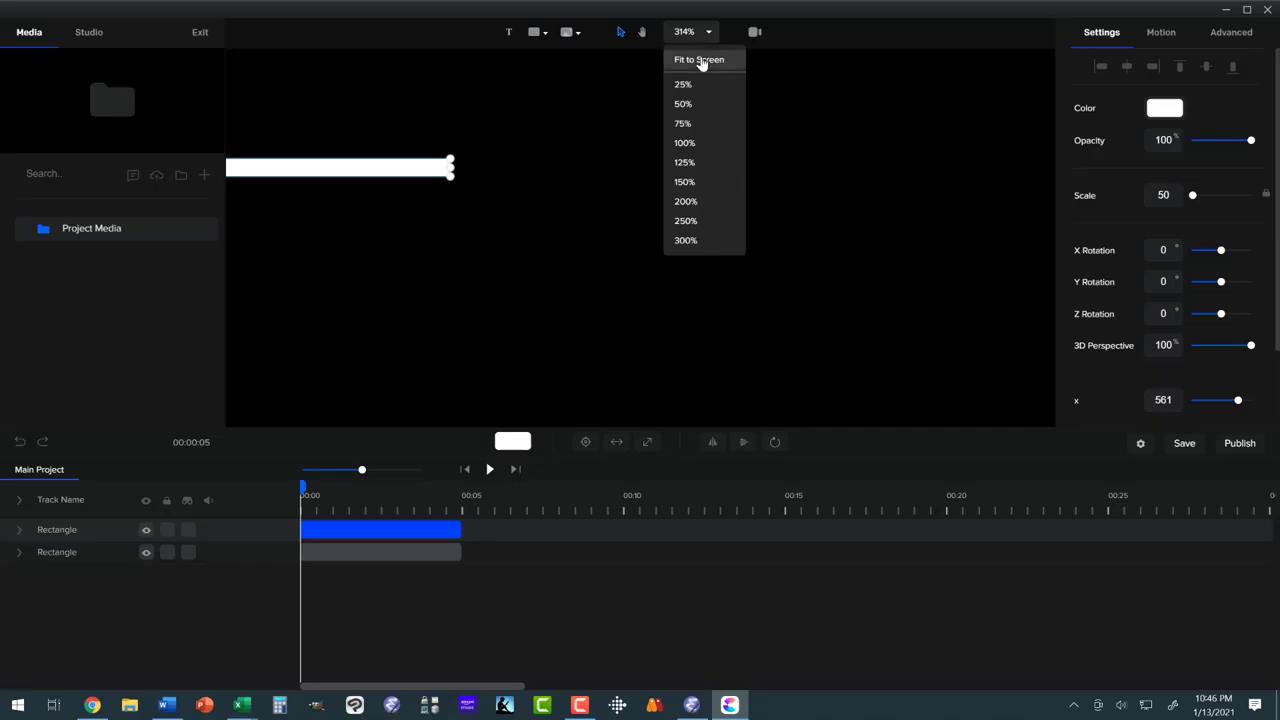
{"action": "left_click", "coordinate": [700, 57]}
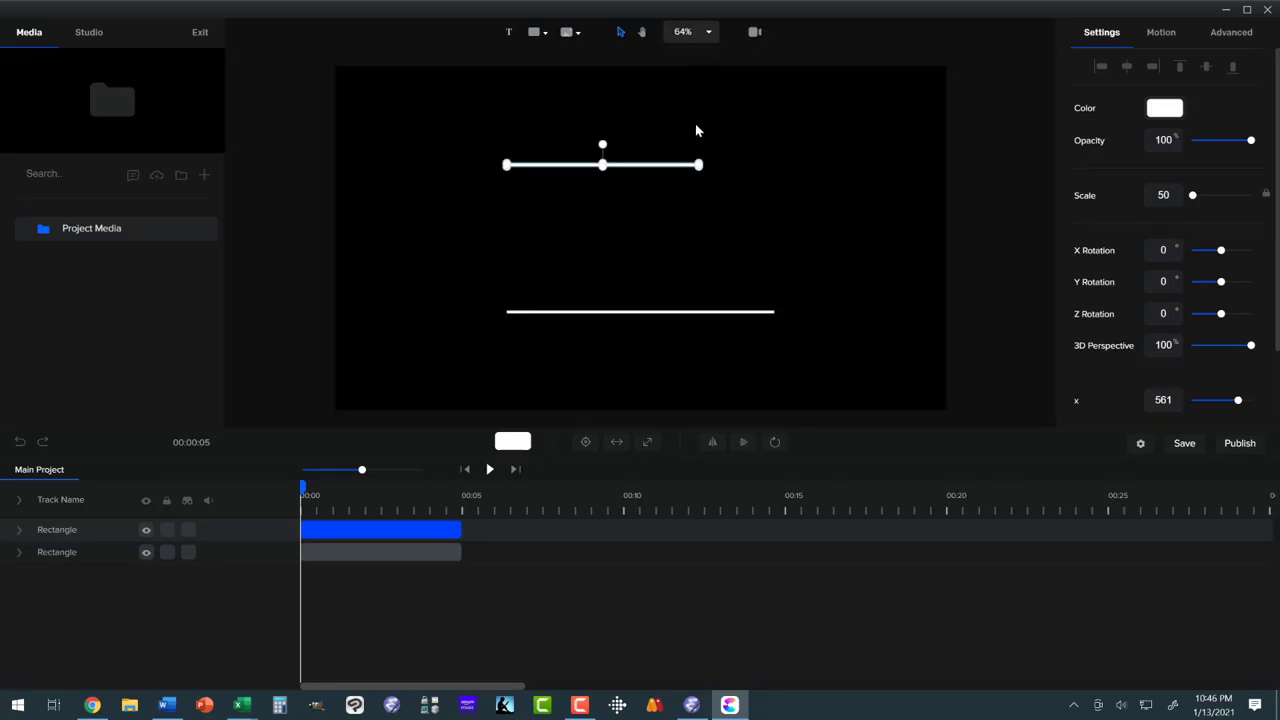
- Set the lower line's rotation anchor to its bottom-left corner and test rotating the line, returning it to horizontal
{"action": "left_click", "coordinate": [619, 315]}
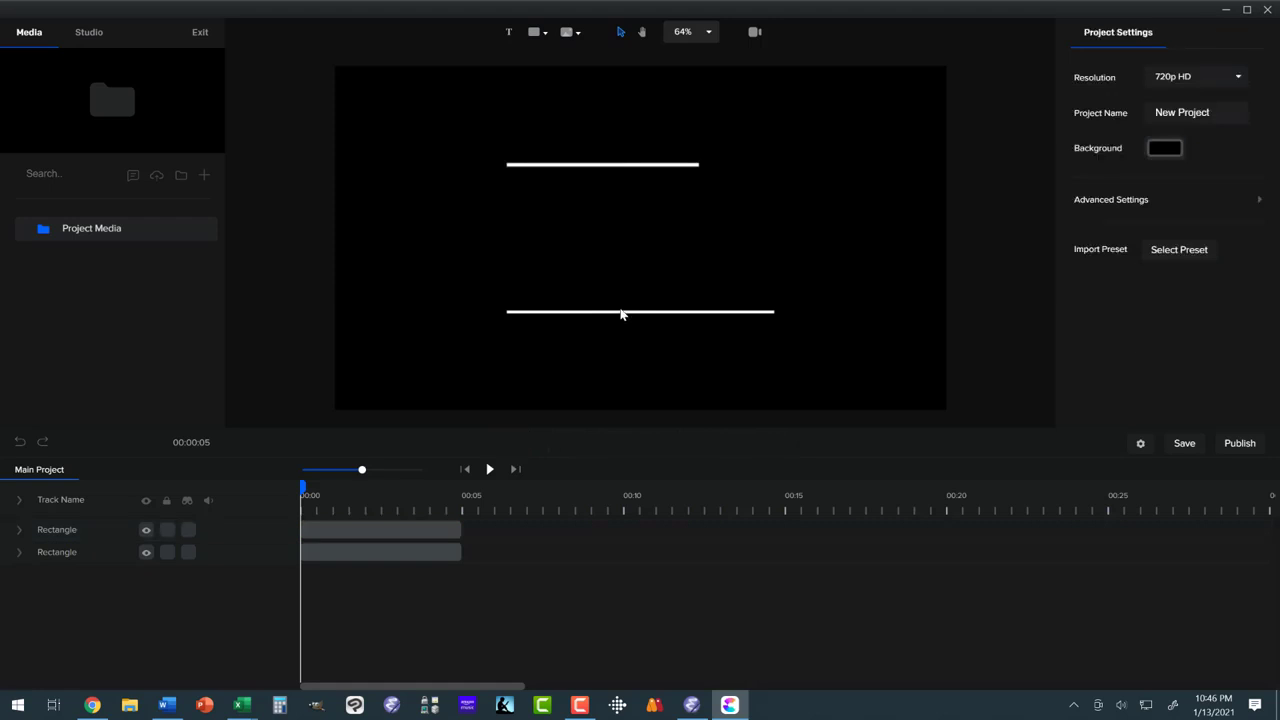
{"action": "scroll", "coordinate": [620, 298], "scroll_direction": "up", "scroll_amount": 5}
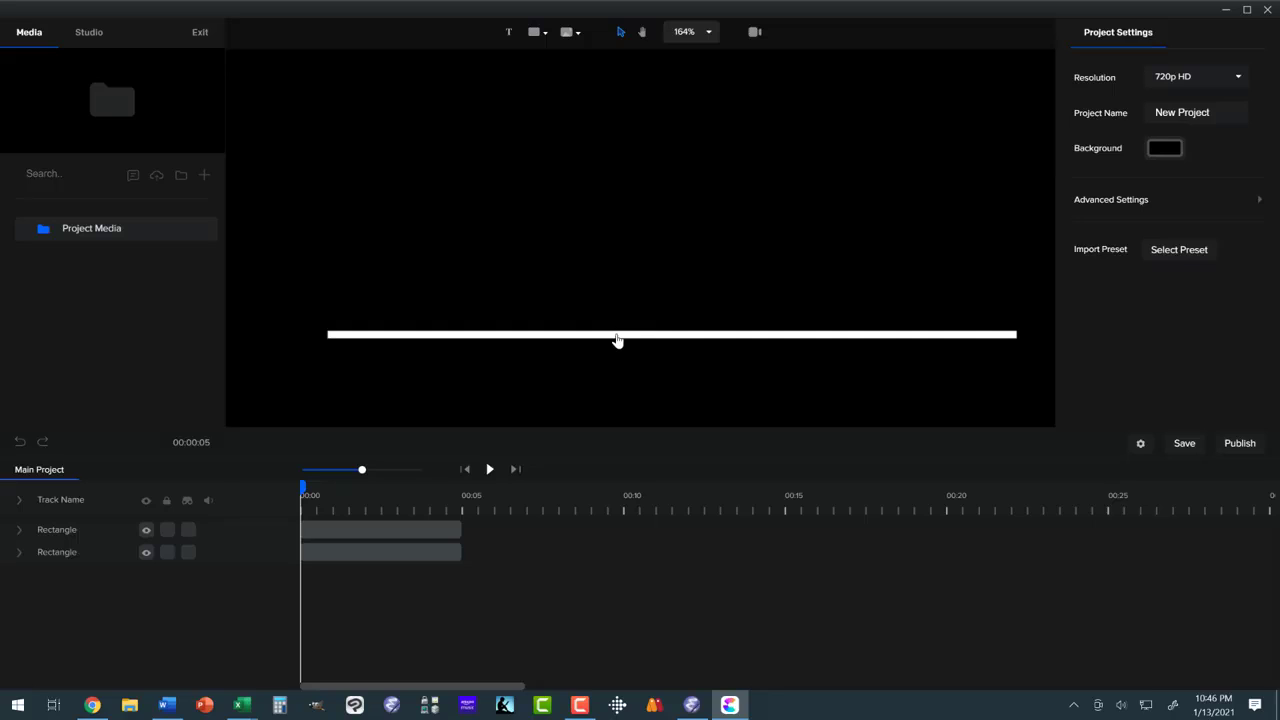
{"action": "left_click", "coordinate": [618, 338]}
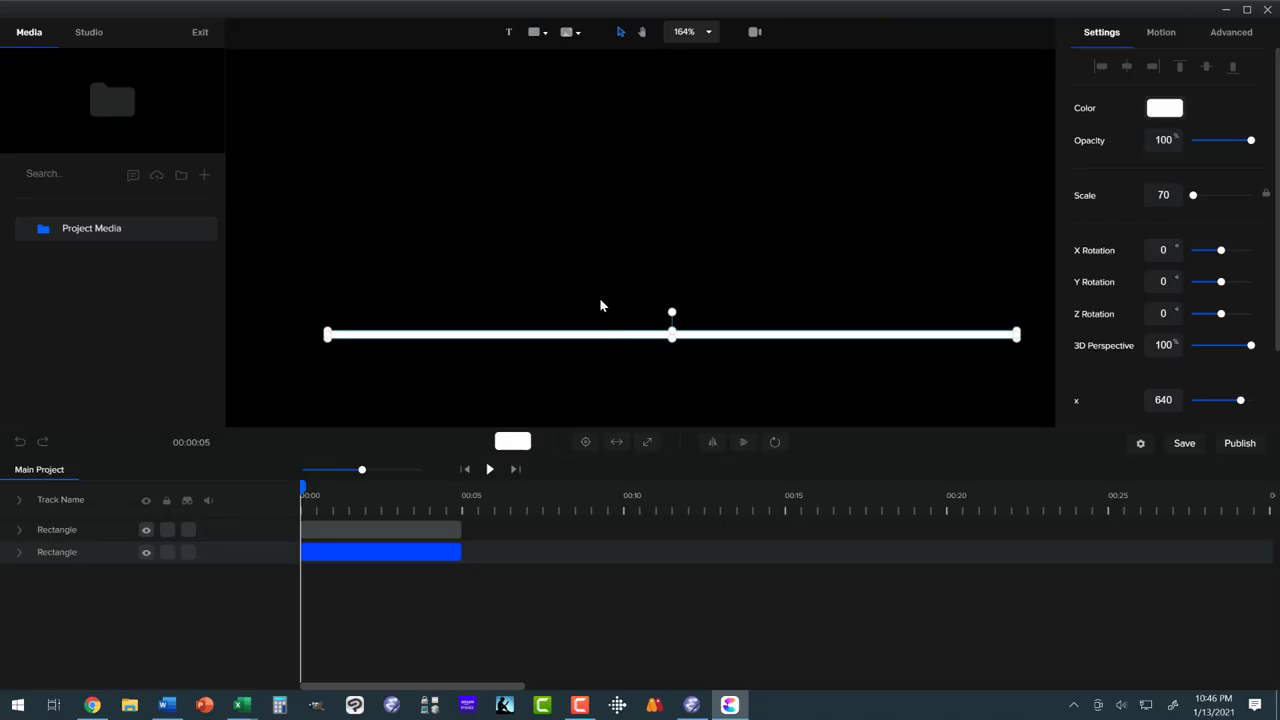
{"action": "mouse_move", "coordinate": [672, 312]}
{"action": "left_mouse_down"}
{"action": "mouse_move", "coordinate": [651, 337]}
{"action": "mouse_move", "coordinate": [663, 354]}
{"action": "mouse_move", "coordinate": [689, 348]}
{"action": "mouse_move", "coordinate": [691, 326]}
{"action": "mouse_move", "coordinate": [672, 312]}
{"action": "left_mouse_up"}
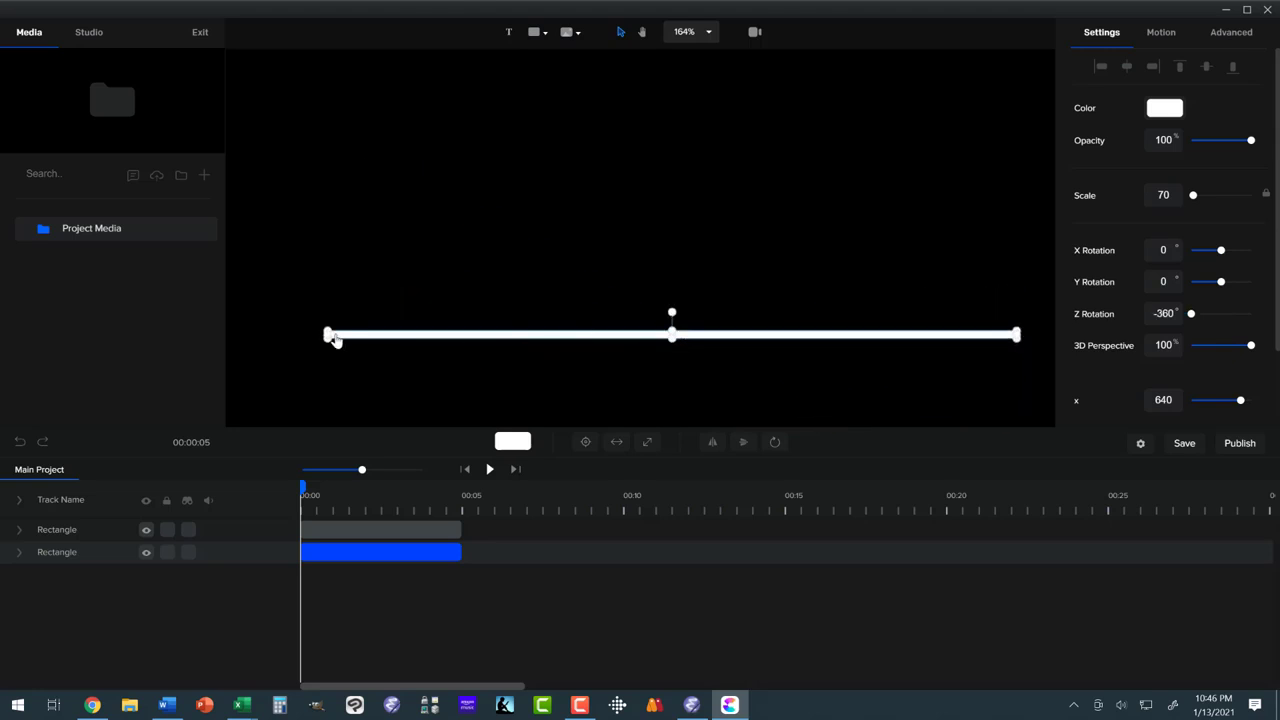
{"action": "left_click", "coordinate": [775, 446]}
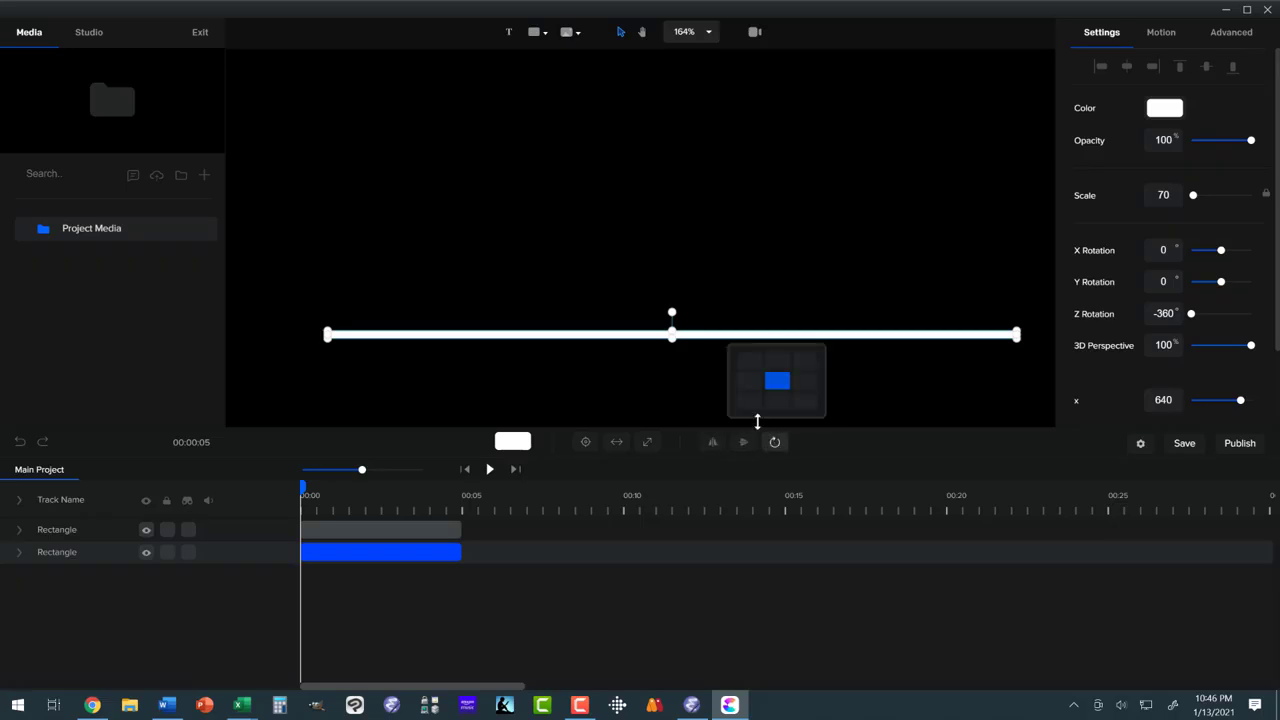
{"action": "left_click", "coordinate": [749, 402]}
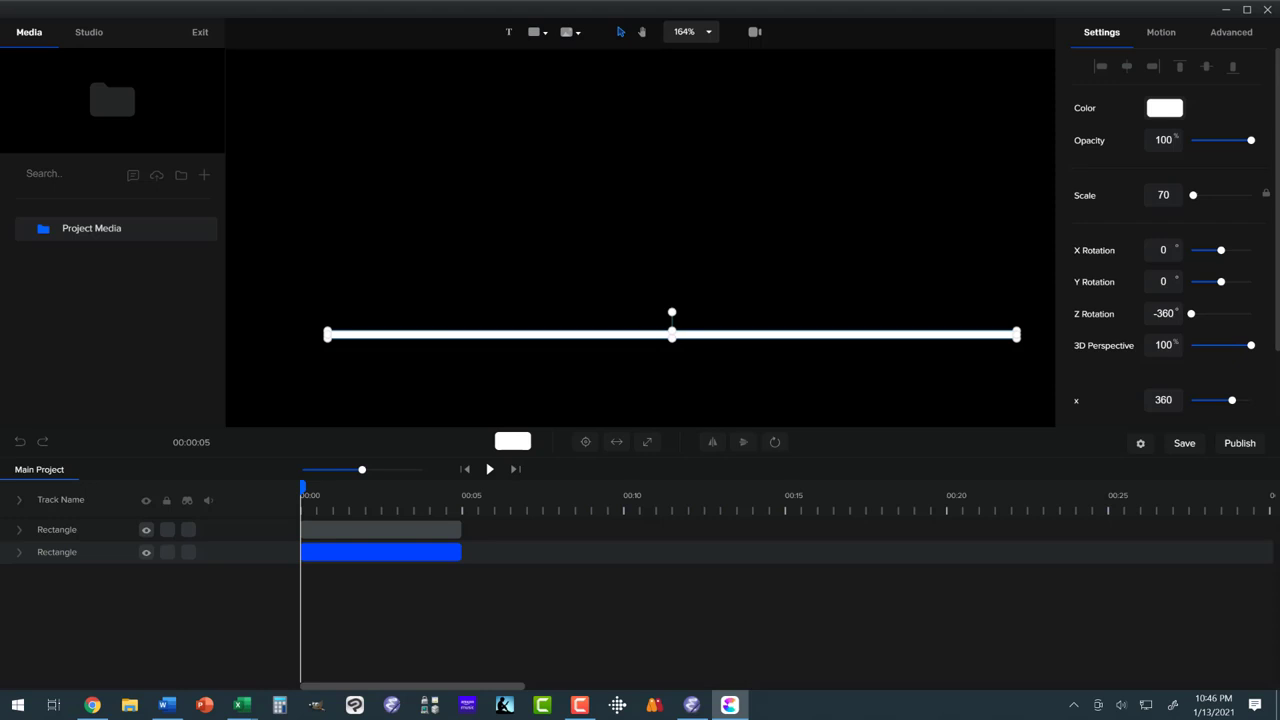
{"action": "left_click", "coordinate": [672, 312]}
{"action": "mouse_move", "coordinate": [672, 312]}
{"action": "left_mouse_down"}
{"action": "mouse_move", "coordinate": [635, 177]}
{"action": "mouse_move", "coordinate": [585, 191]}
{"action": "mouse_move", "coordinate": [640, 324]}
{"action": "mouse_move", "coordinate": [666, 257]}
{"action": "mouse_move", "coordinate": [620, 160]}
{"action": "mouse_move", "coordinate": [655, 229]}
{"action": "mouse_move", "coordinate": [672, 312]}
{"action": "left_mouse_up"}
- Rename the lower line's track Seconds and the upper line's track Tenths
{"action": "left_click", "coordinate": [388, 550]}
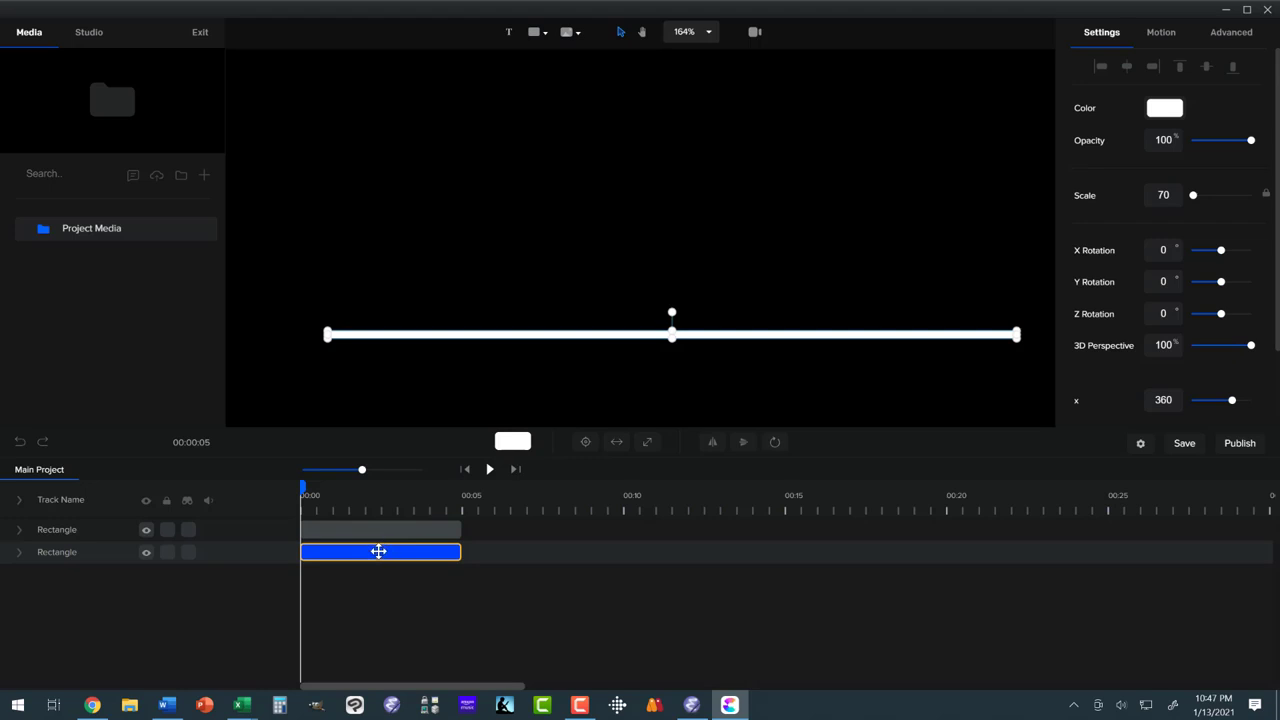
{"action": "double_click", "coordinate": [55, 552]}
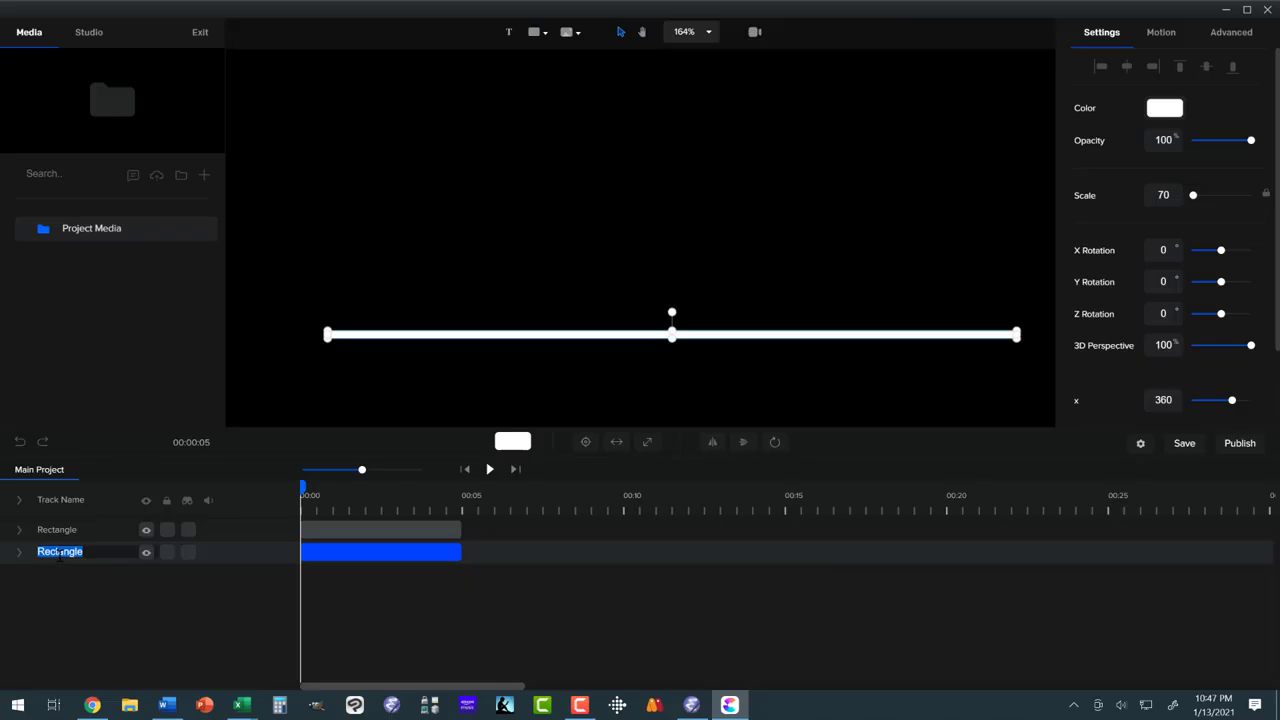
{"action": "type", "text": "Seconds"}
{"action": "key", "text": "Return"}
{"action": "double_click", "coordinate": [56, 530]}
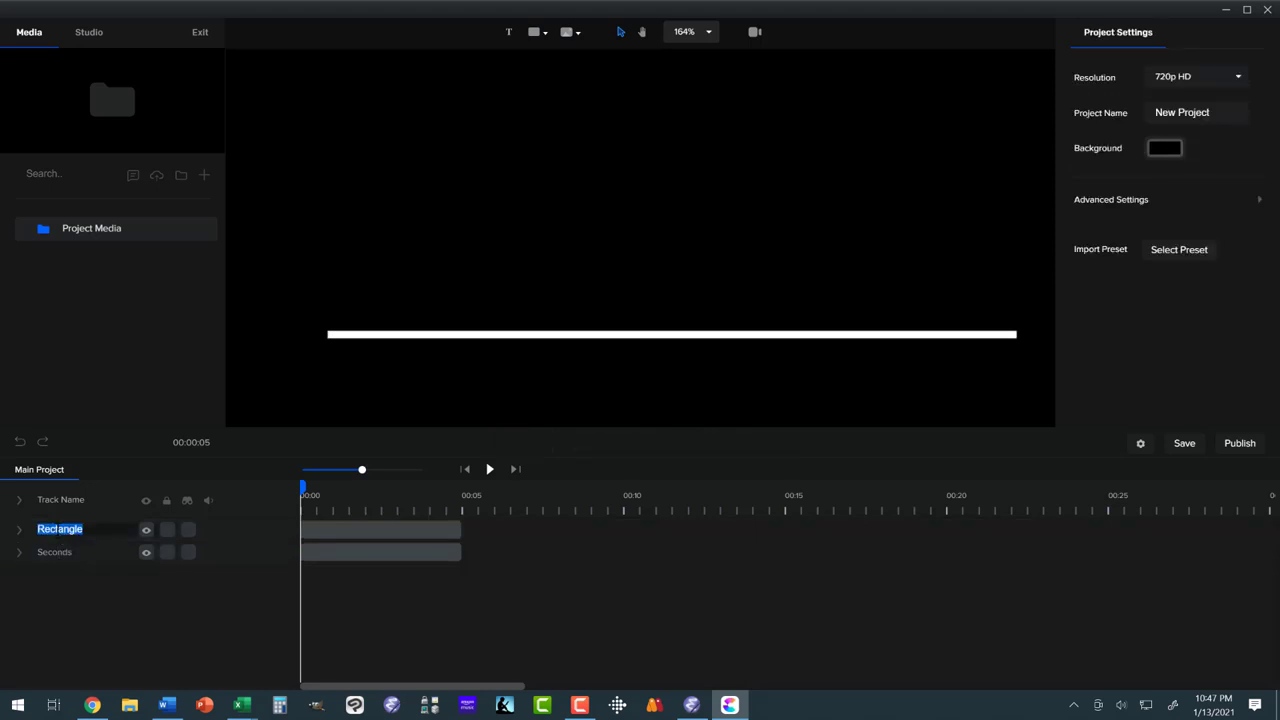
{"action": "type", "text": "Tenths"}
{"action": "key", "text": "Return"}
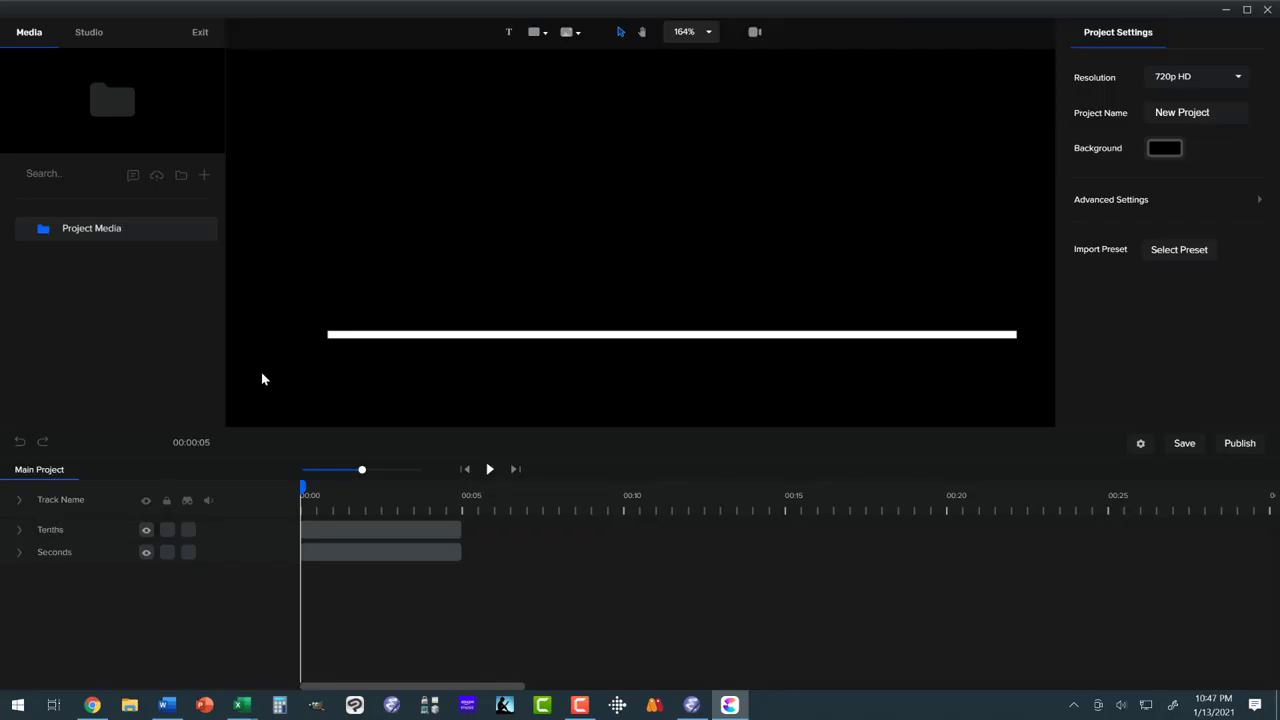
- Move the Seconds line up and to the right so its left end sits near the canvas centre
{"action": "left_click", "coordinate": [350, 548]}
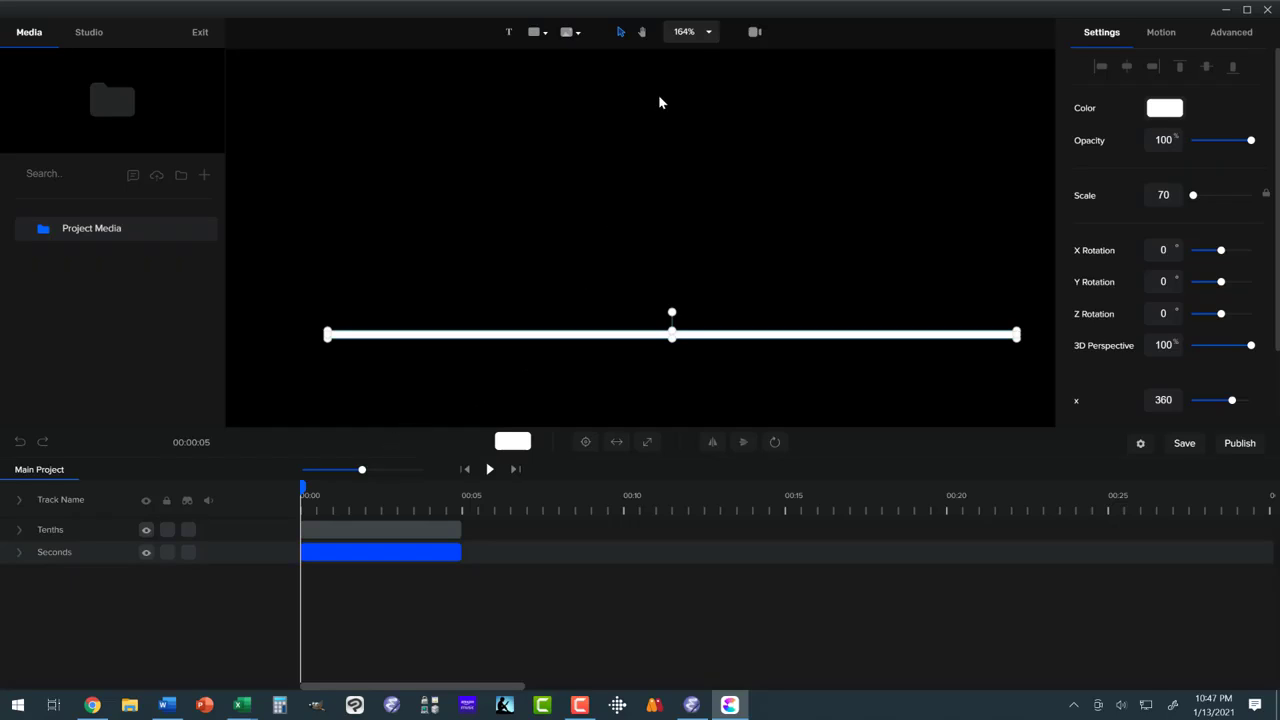
{"action": "left_click", "coordinate": [708, 33]}
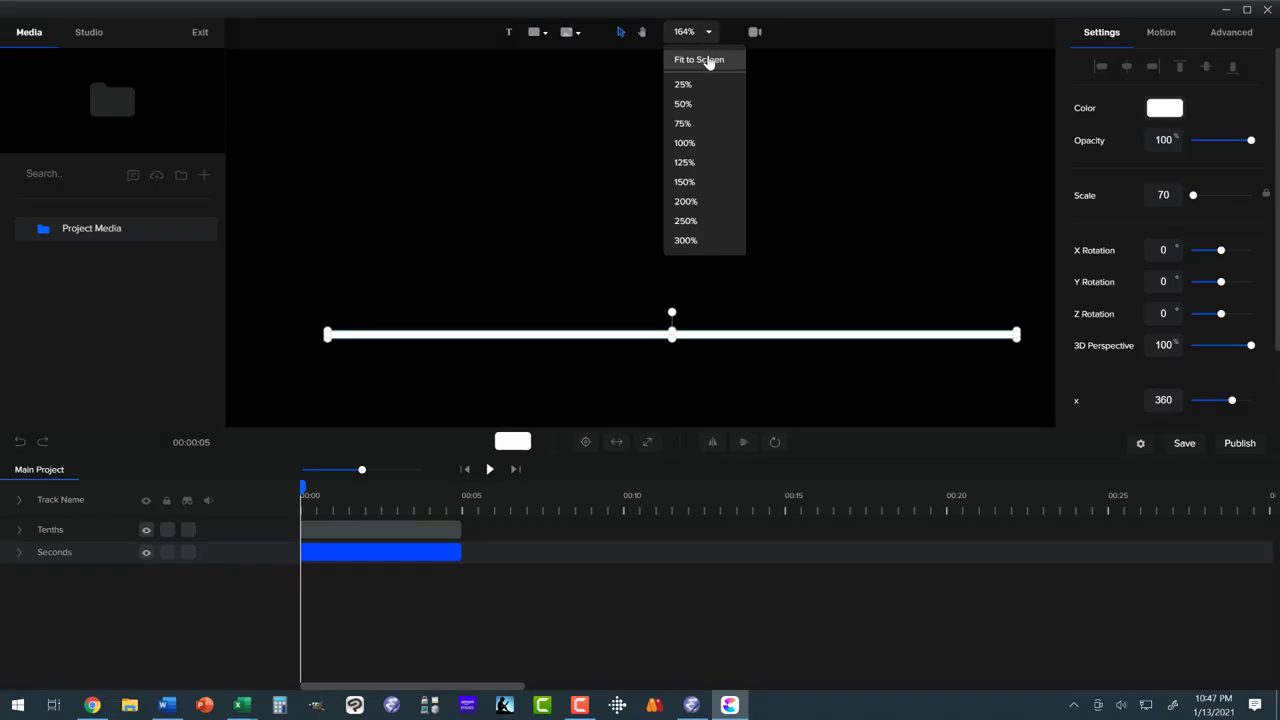
{"action": "left_click", "coordinate": [708, 60]}
{"action": "left_click", "coordinate": [663, 314]}
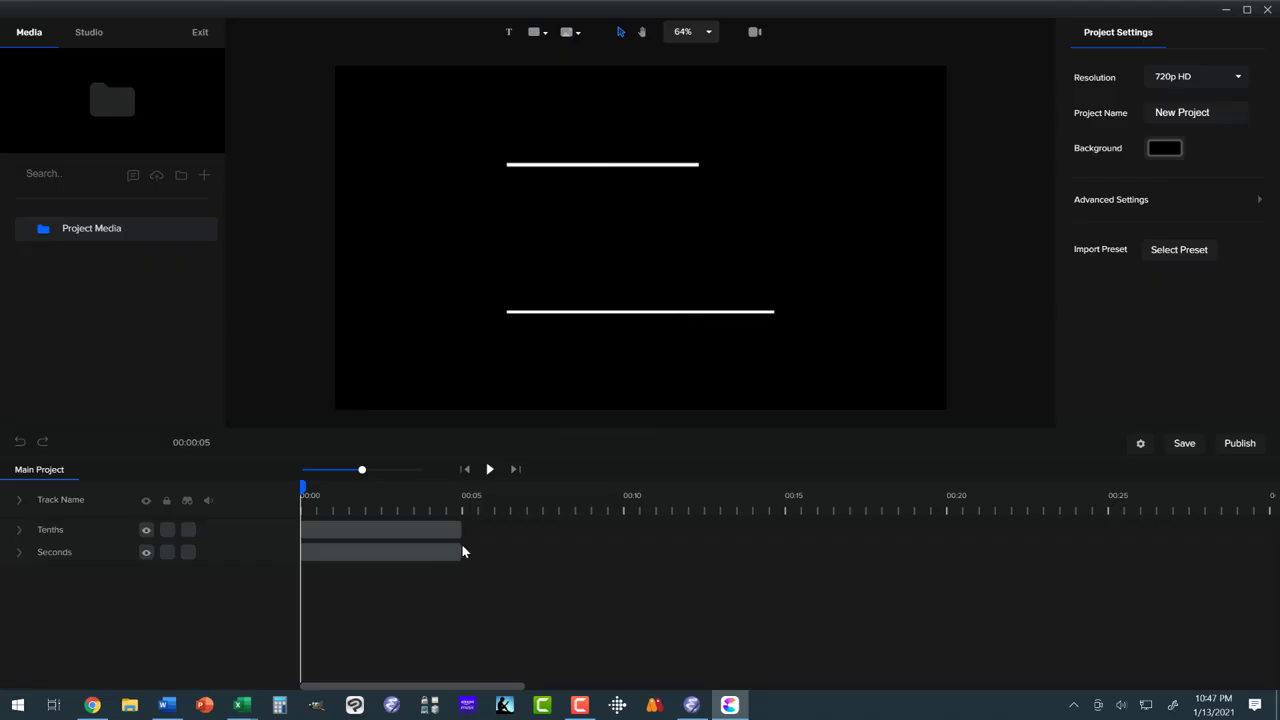
{"action": "left_click", "coordinate": [600, 329]}
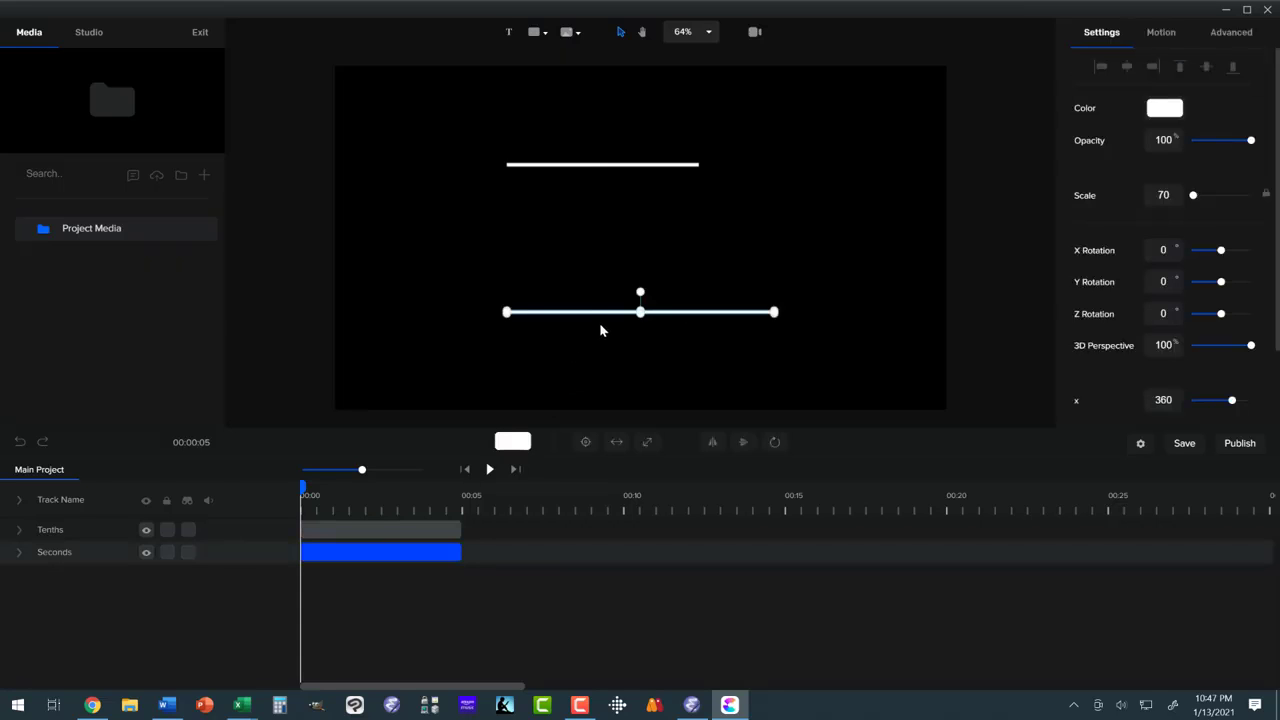
{"action": "left_click", "coordinate": [608, 314]}
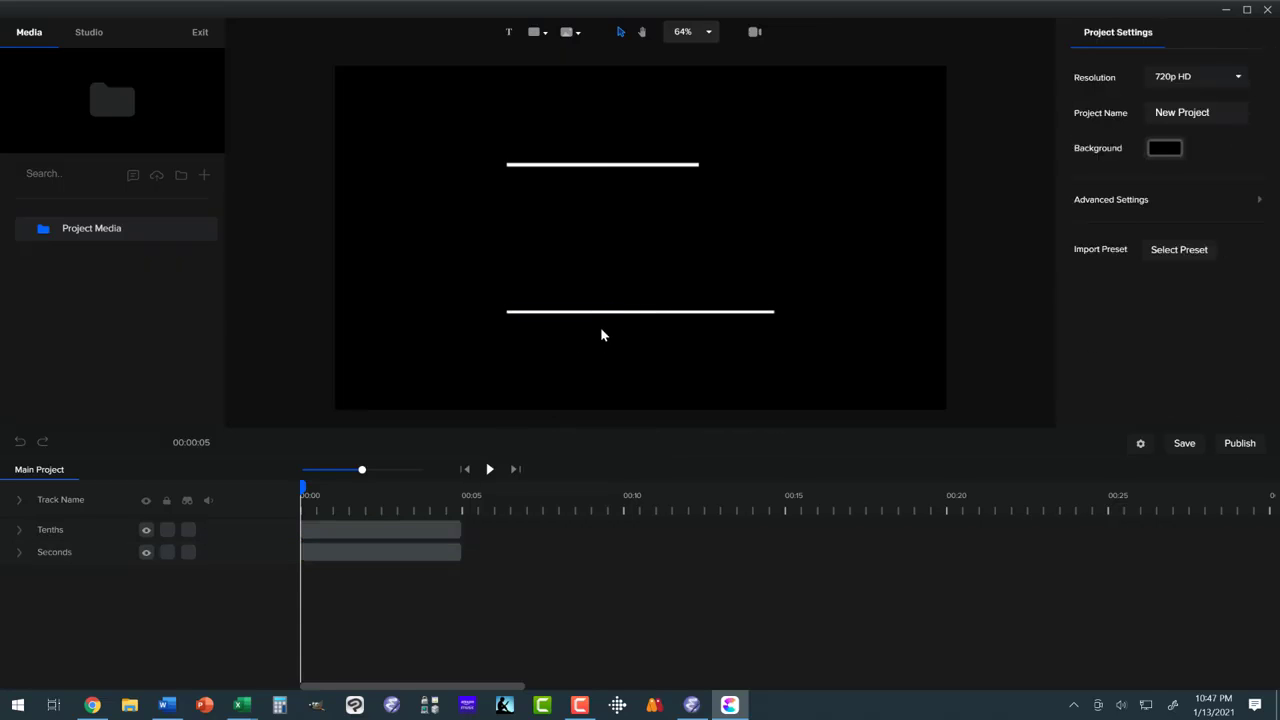
{"action": "scroll", "coordinate": [594, 292], "scroll_direction": "up", "scroll_amount": 3}
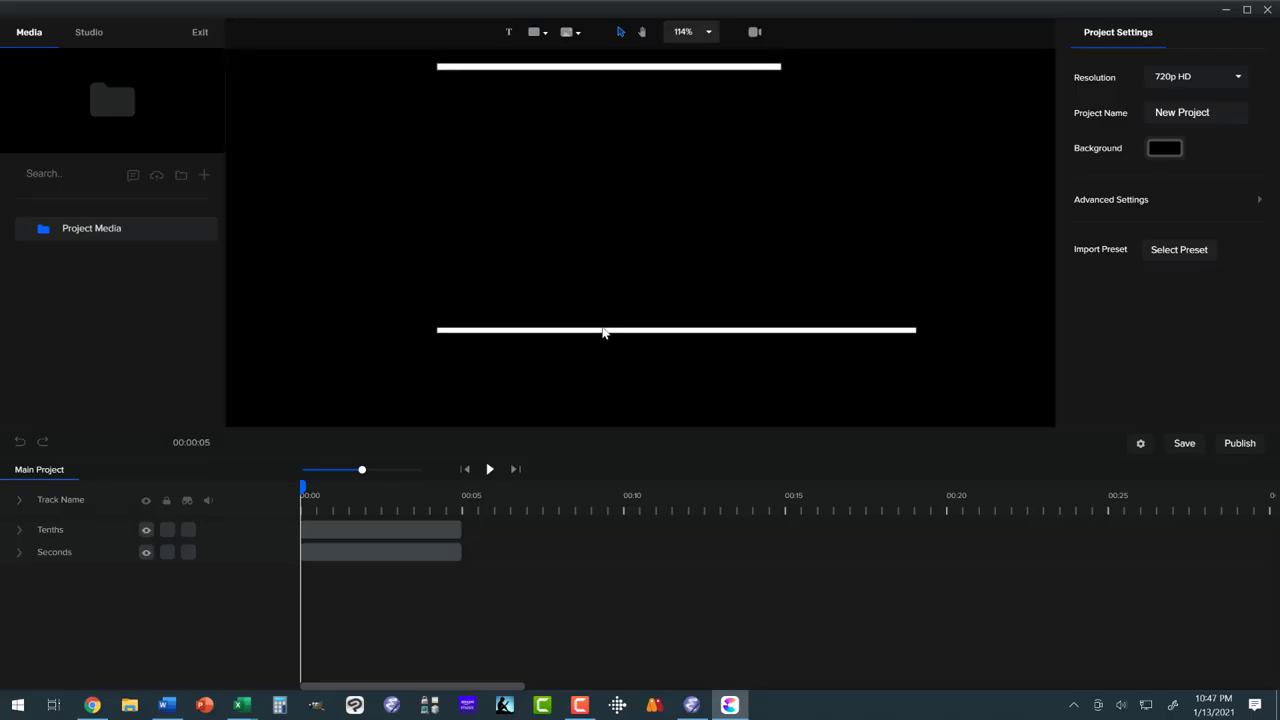
{"action": "left_click", "coordinate": [607, 333]}
{"action": "left_click_drag", "start_coordinate": [631, 300], "coordinate": [811, 197]}
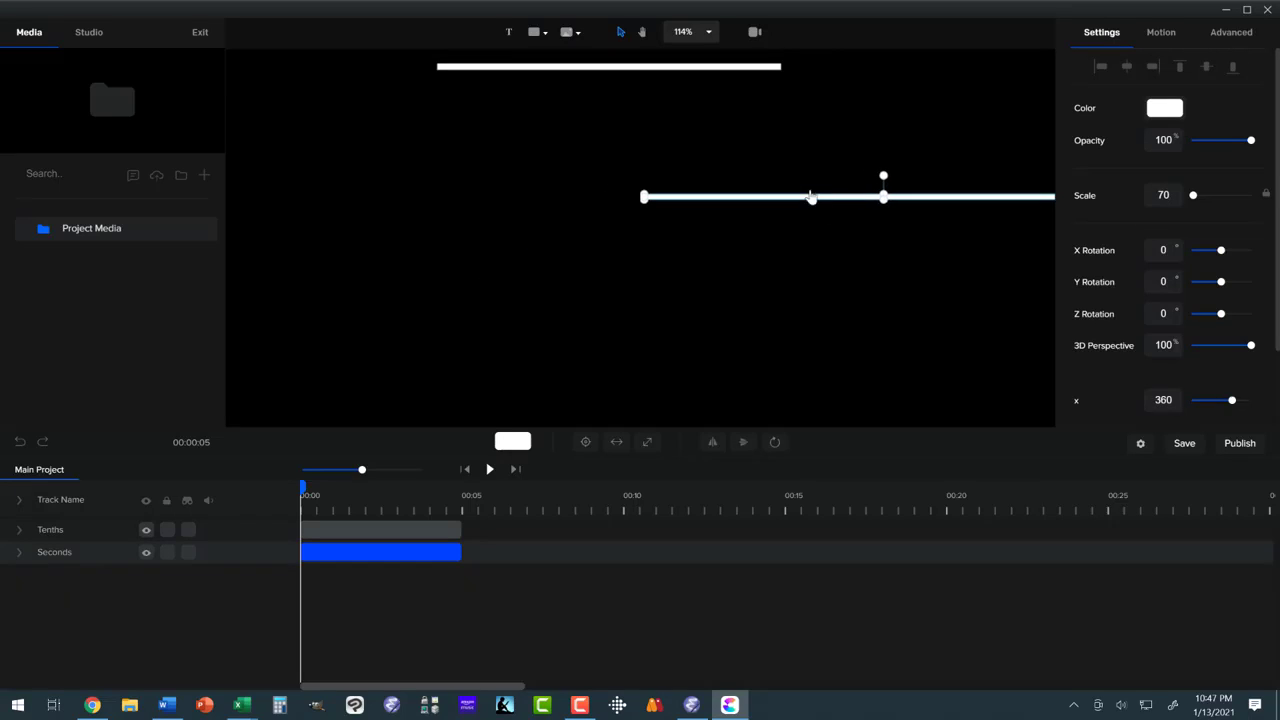
- Fit the canvas to the screen and add an animation with Rotation enabled to the Seconds track
{"action": "left_click", "coordinate": [708, 32]}
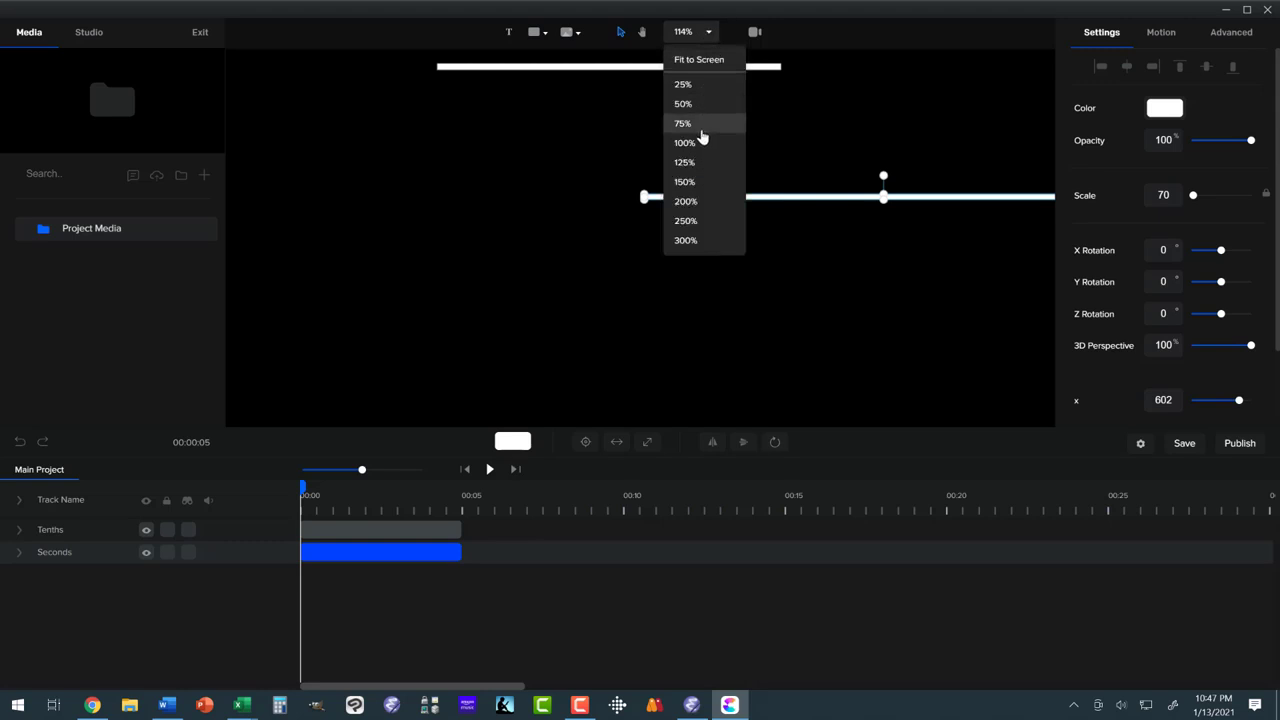
{"action": "left_click", "coordinate": [697, 62]}
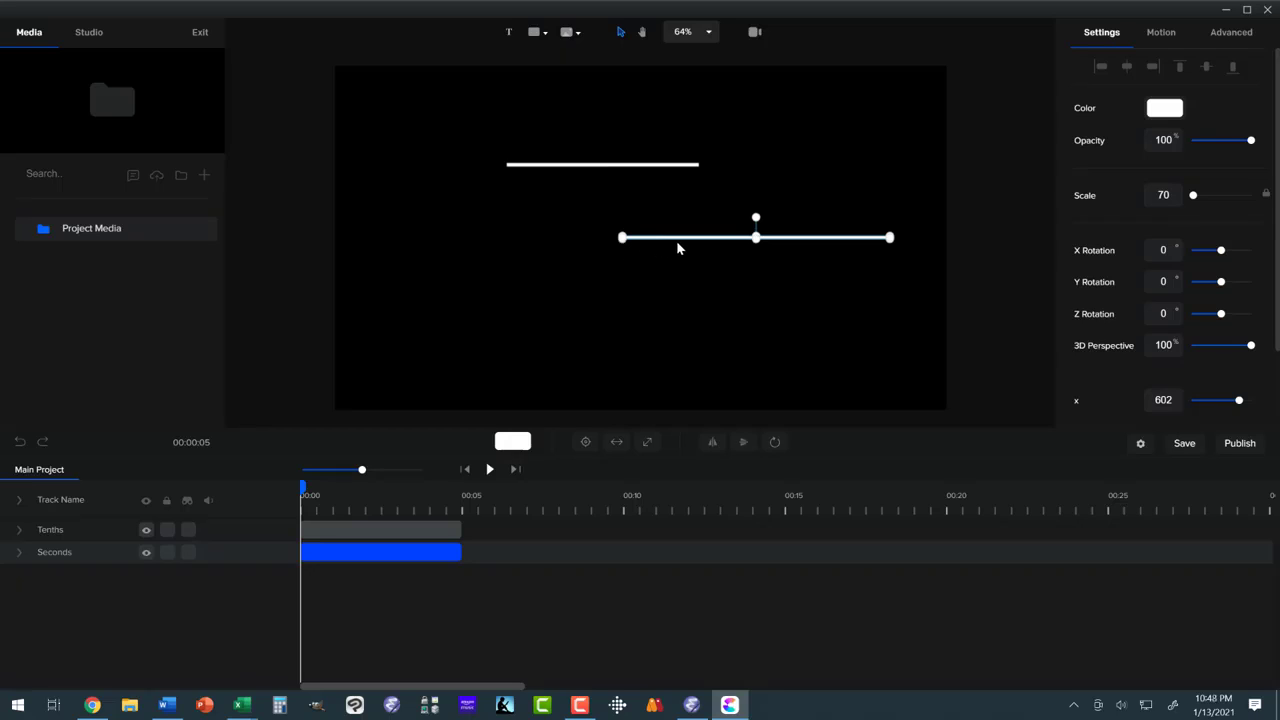
{"action": "left_click", "coordinate": [19, 554]}
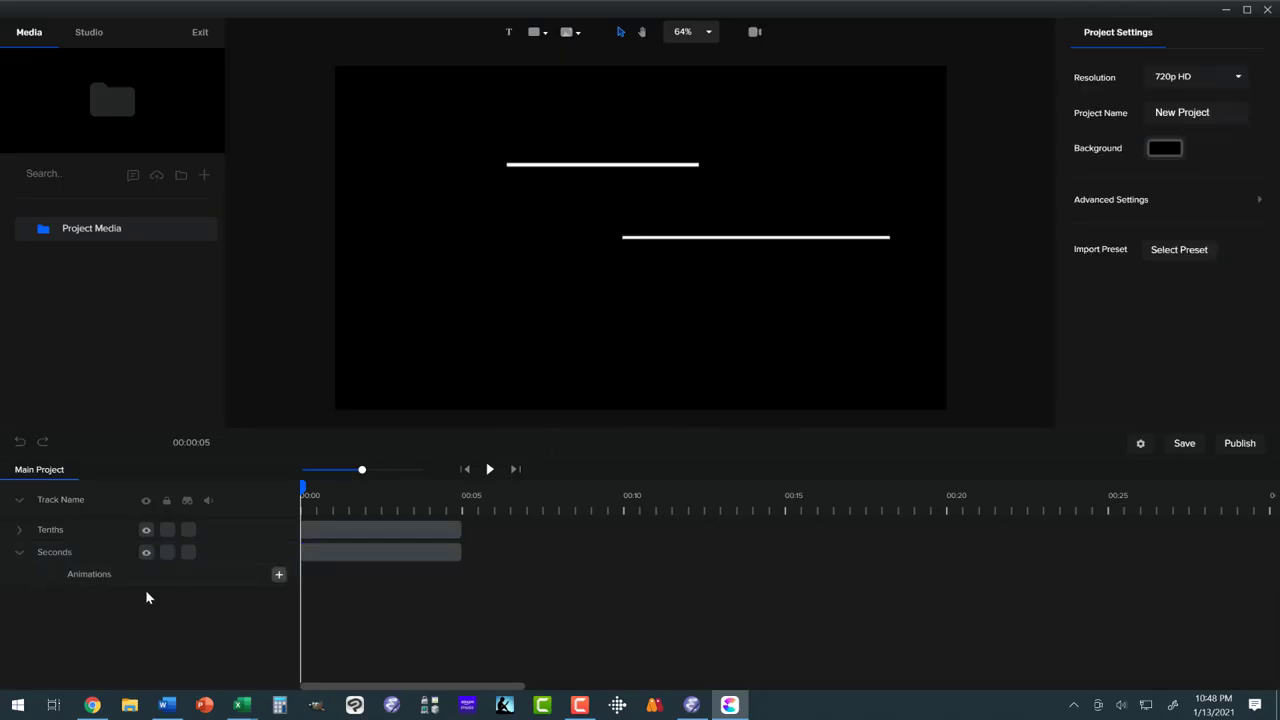
{"action": "left_click", "coordinate": [279, 575]}
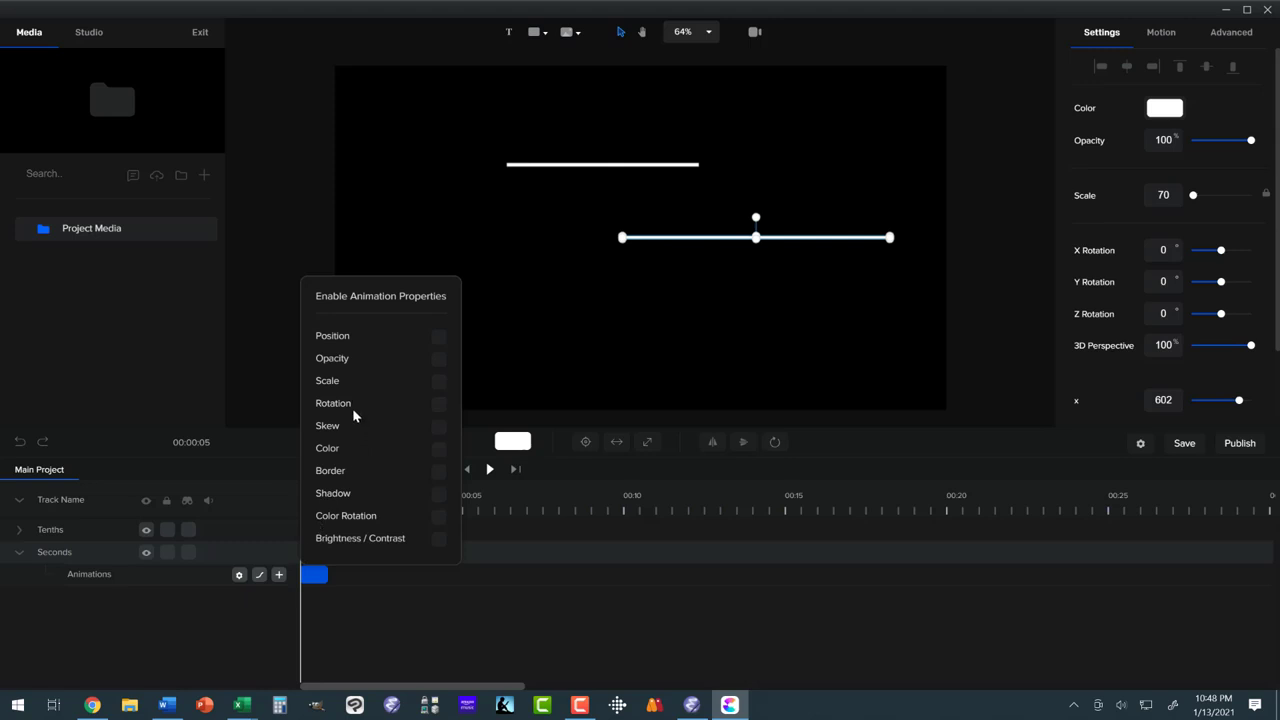
{"action": "left_click", "coordinate": [438, 407]}
{"action": "left_click", "coordinate": [503, 587]}
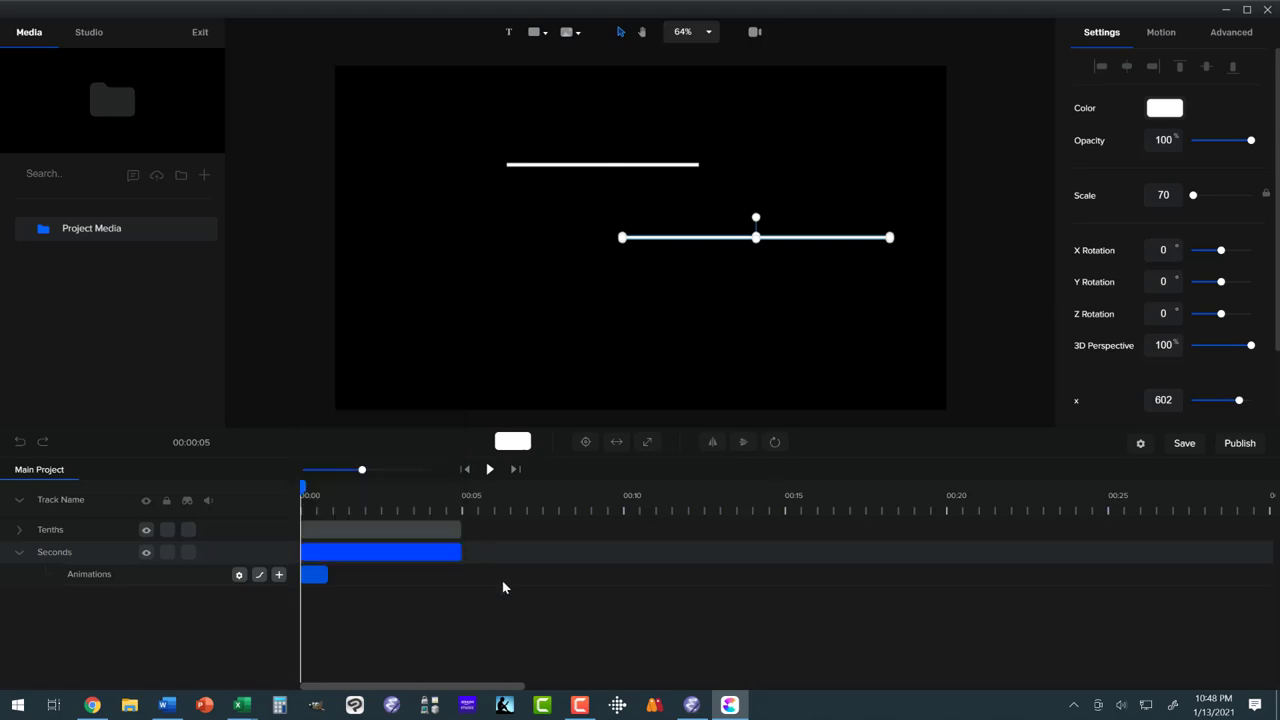
- Rotate the Seconds line upright to a Z rotation of -90° at the start of the timeline
{"action": "left_click", "coordinate": [755, 210]}
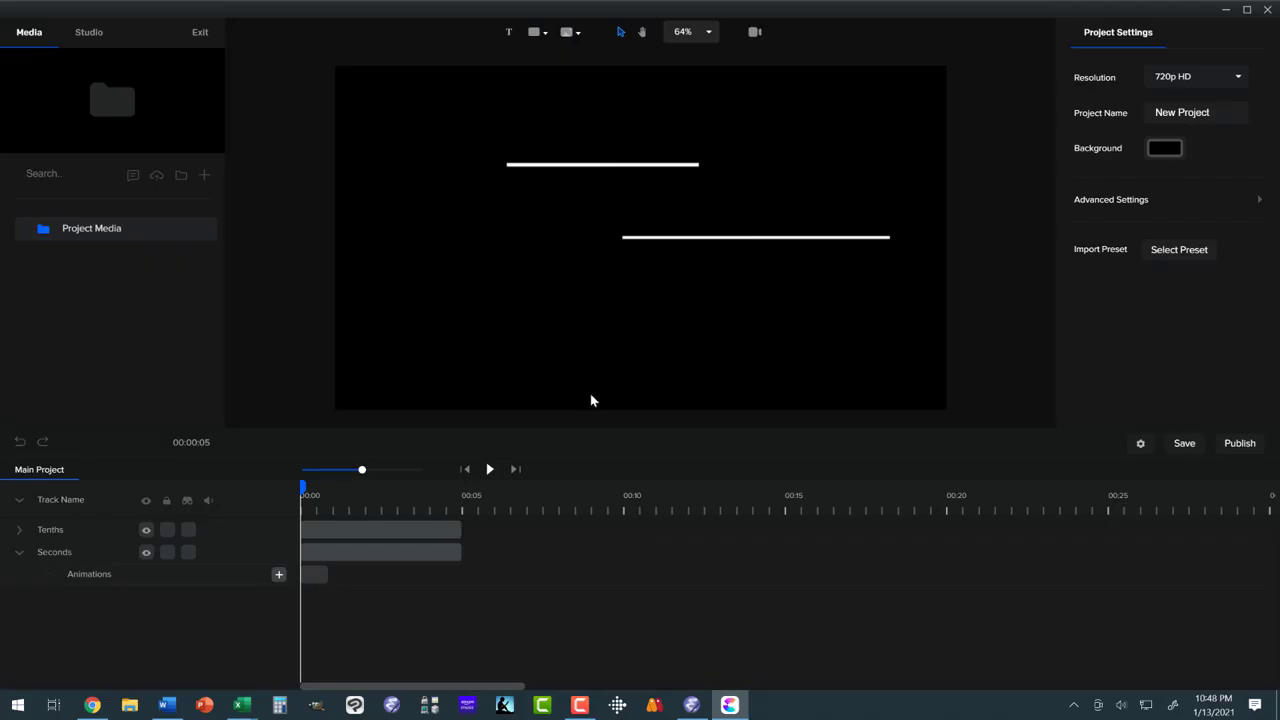
{"action": "left_click", "coordinate": [455, 548]}
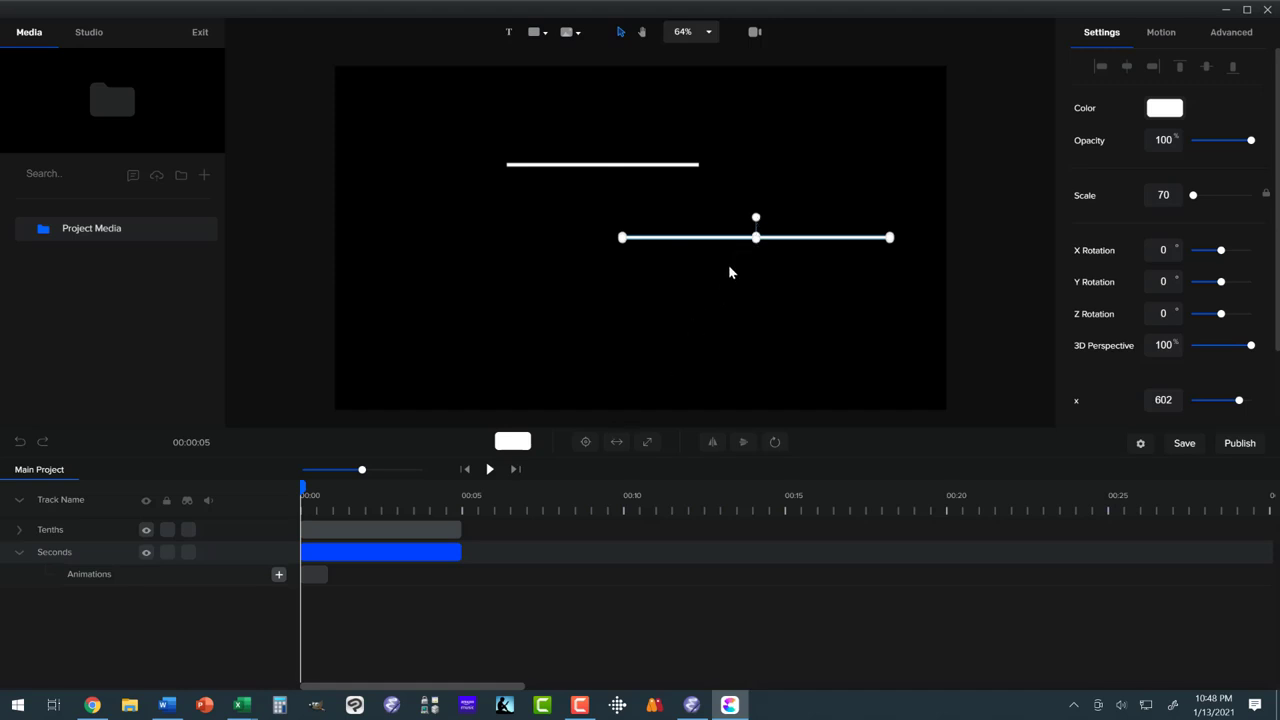
{"action": "scroll", "coordinate": [728, 264], "scroll_direction": "up", "scroll_amount": 5}
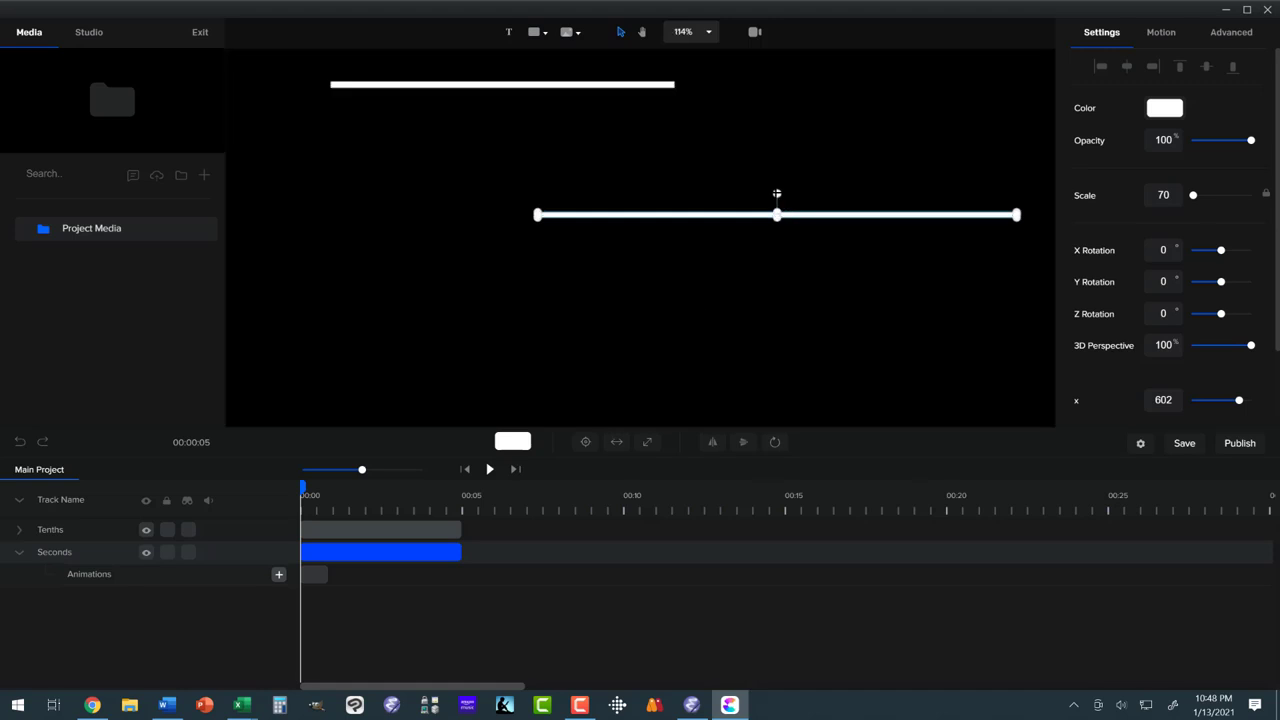
{"action": "left_click_drag", "start_coordinate": [777, 193], "coordinate": [536, 40]}
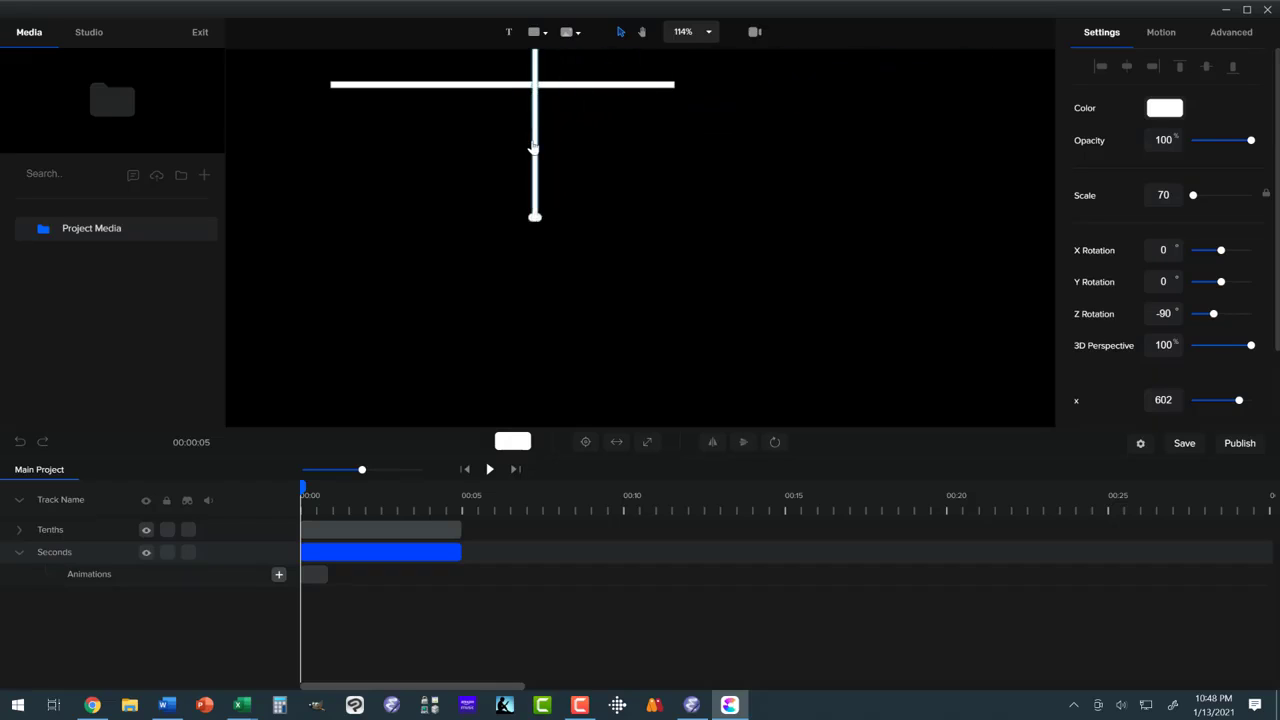
- Shift the Seconds animation about 1.3 seconds into the timeline and rotate the line after it by a full turn to a Z rotation of 270°
{"action": "left_click_drag", "start_coordinate": [321, 583], "coordinate": [358, 576]}
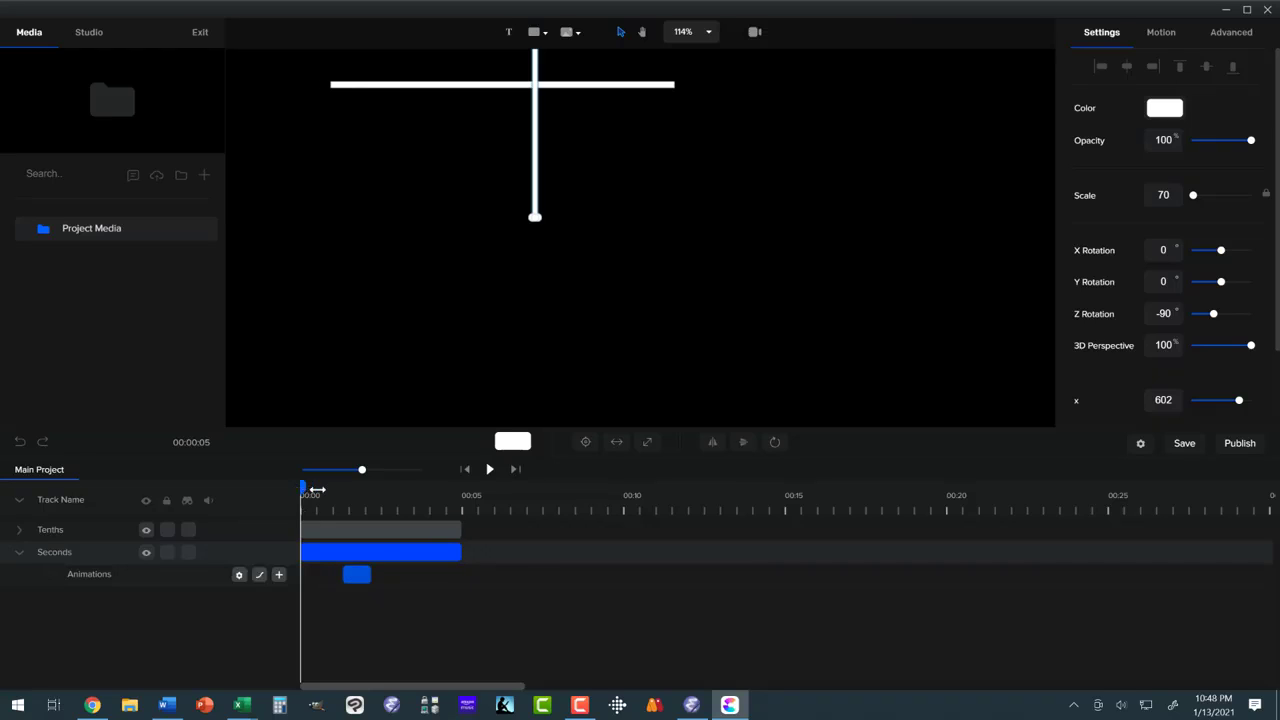
{"action": "left_click_drag", "start_coordinate": [317, 490], "coordinate": [405, 490]}
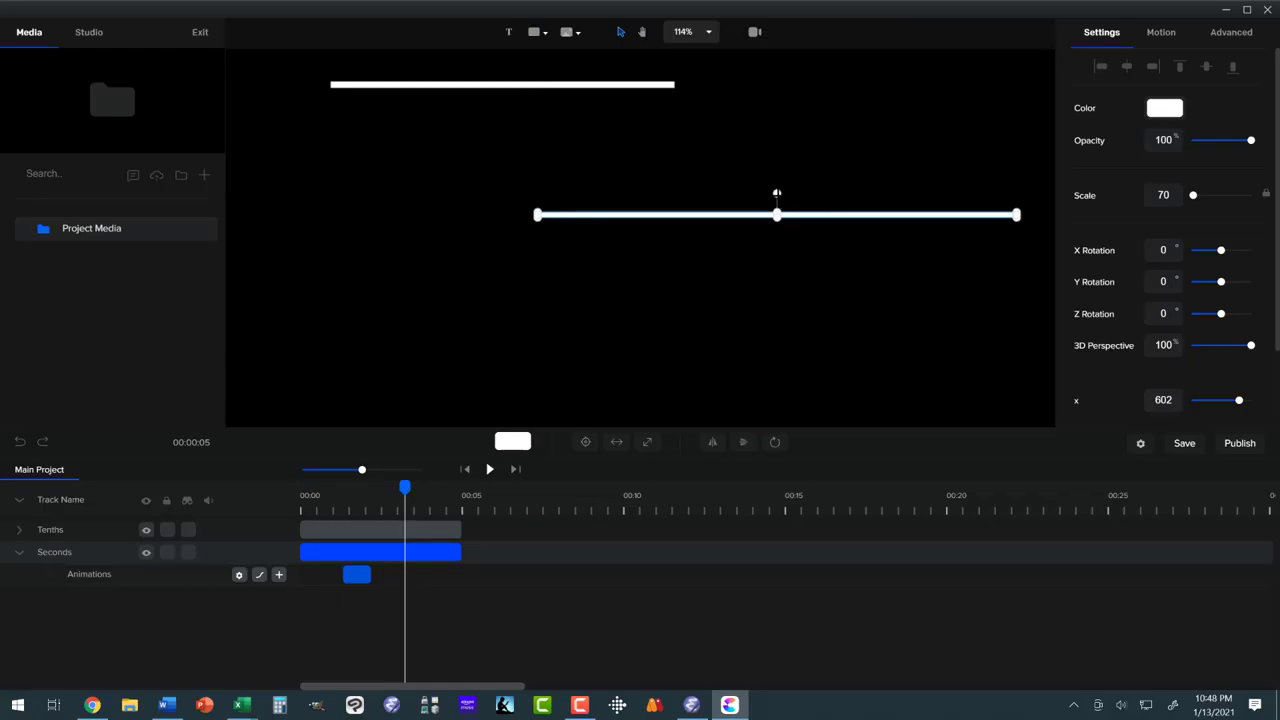
{"action": "left_click_drag", "start_coordinate": [777, 193], "coordinate": [534, 158]}
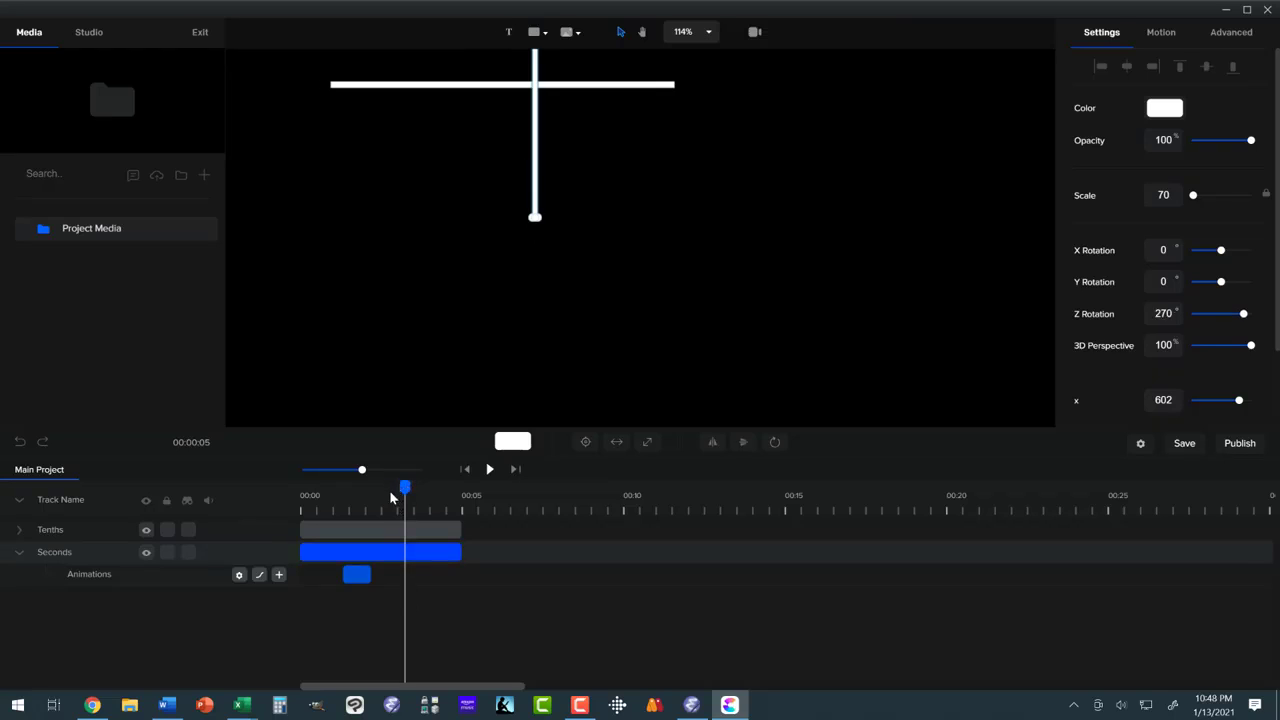
{"action": "left_click_drag", "start_coordinate": [391, 497], "coordinate": [294, 517]}
- Stretch the Seconds animation at both ends so it spans the whole five-second clip
{"action": "left_click", "coordinate": [304, 530]}
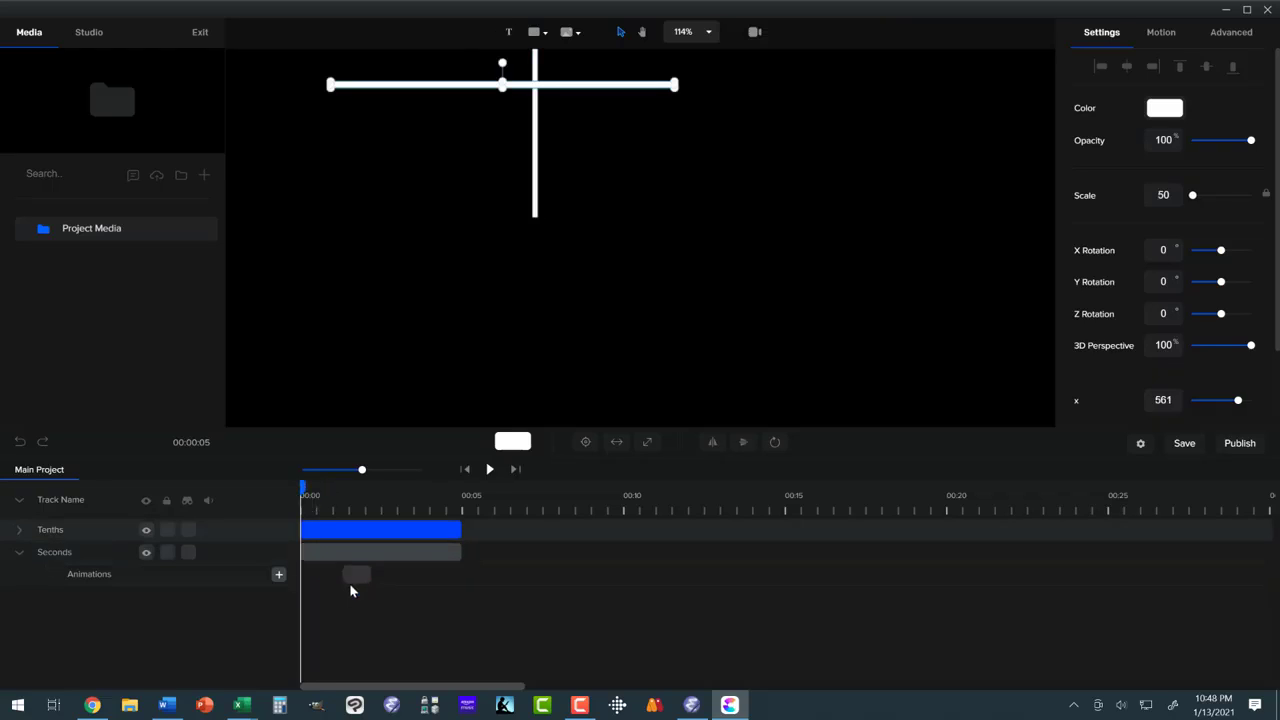
{"action": "left_click", "coordinate": [346, 578]}
{"action": "left_click_drag", "start_coordinate": [343, 574], "coordinate": [296, 576]}
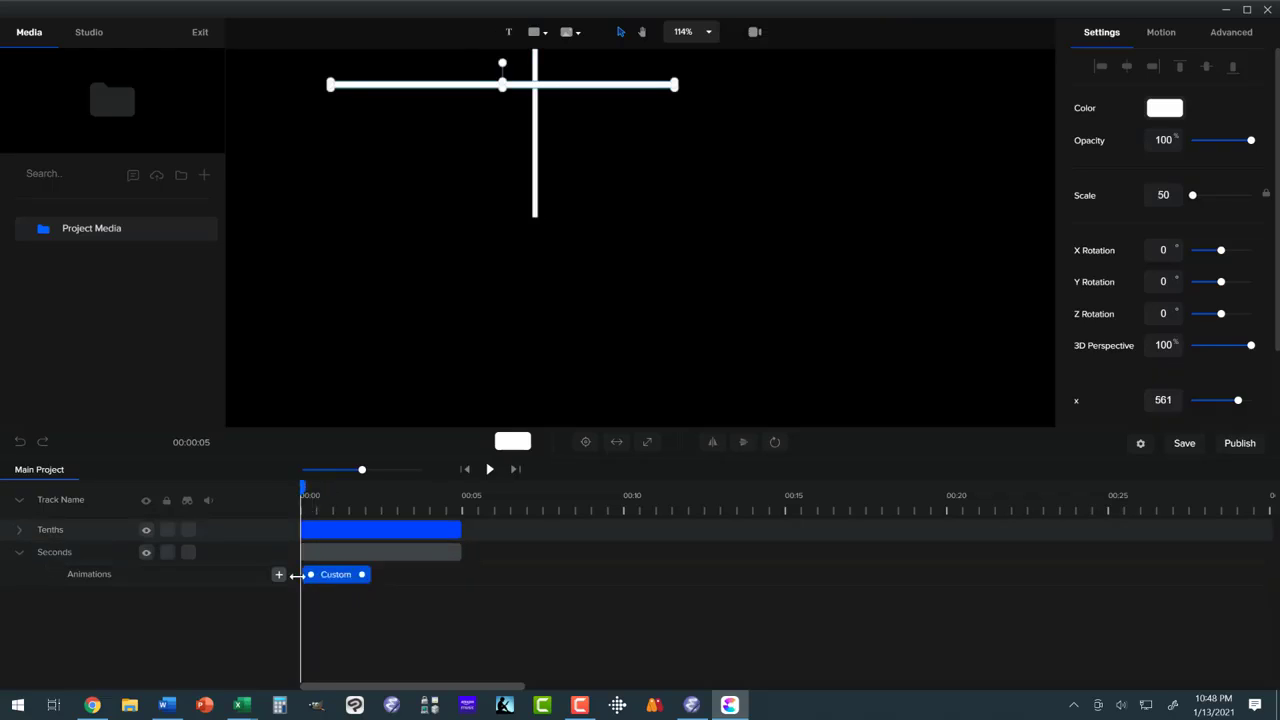
{"action": "left_click", "coordinate": [362, 579]}
{"action": "left_click_drag", "start_coordinate": [406, 582], "coordinate": [455, 575]}
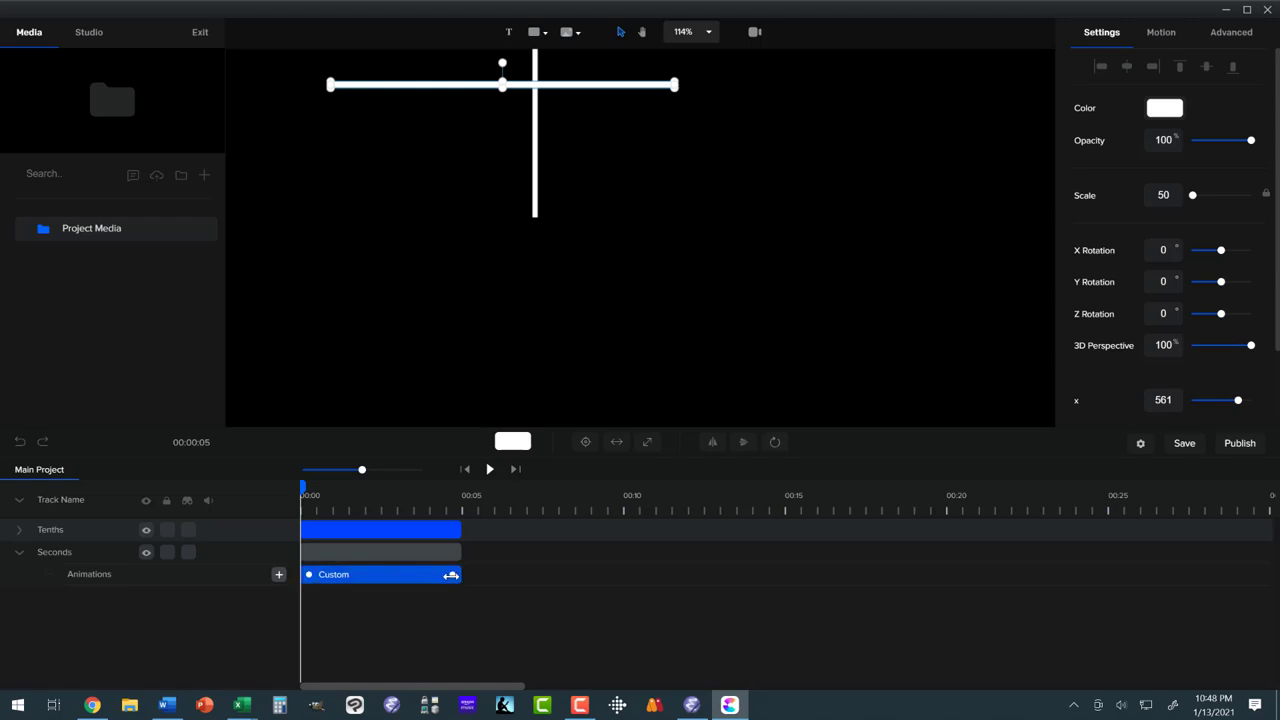
- Extend the Seconds clip and its rotation animation to the one-minute mark
{"action": "left_click", "coordinate": [455, 556]}
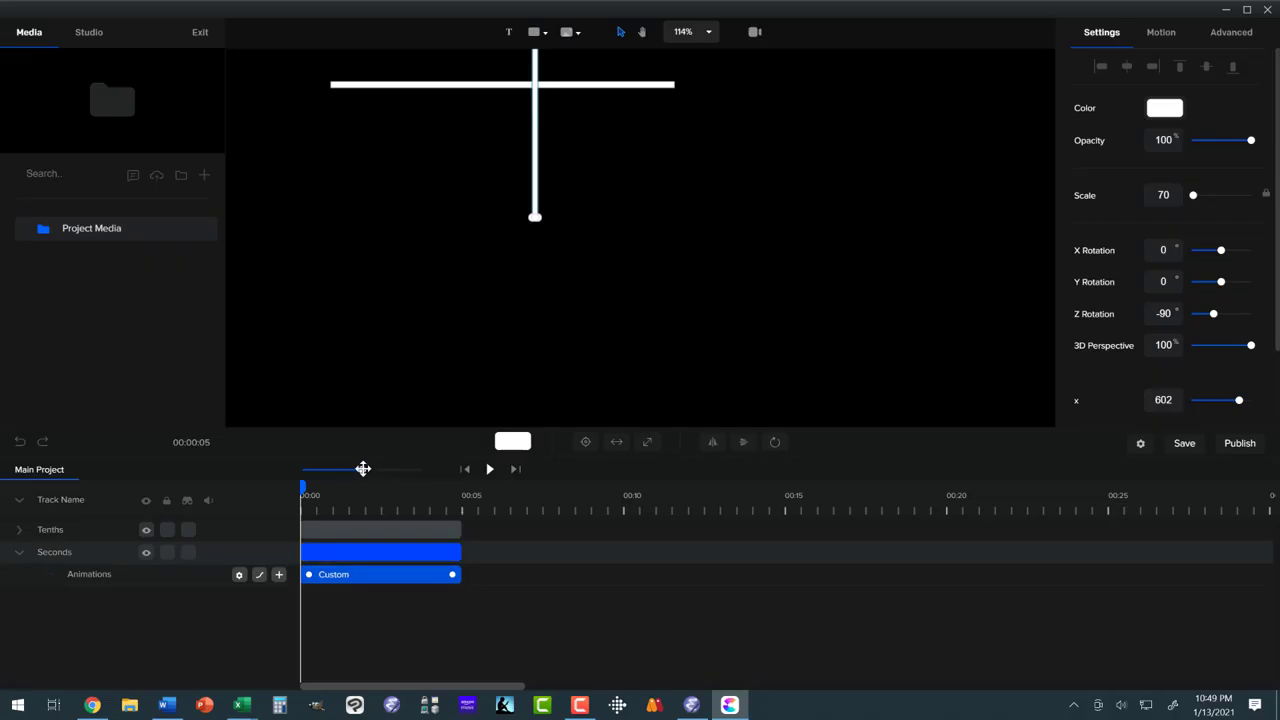
{"action": "left_click_drag", "start_coordinate": [363, 468], "coordinate": [330, 482]}
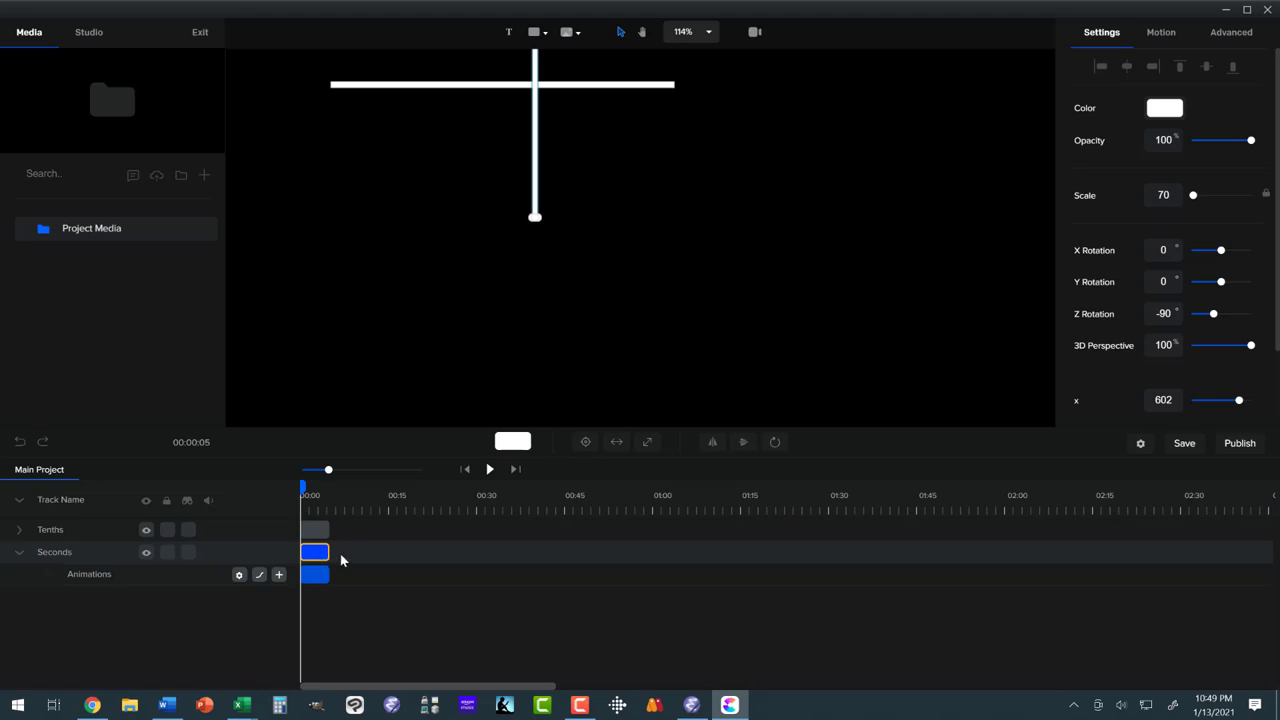
{"action": "left_click_drag", "start_coordinate": [340, 560], "coordinate": [654, 545]}
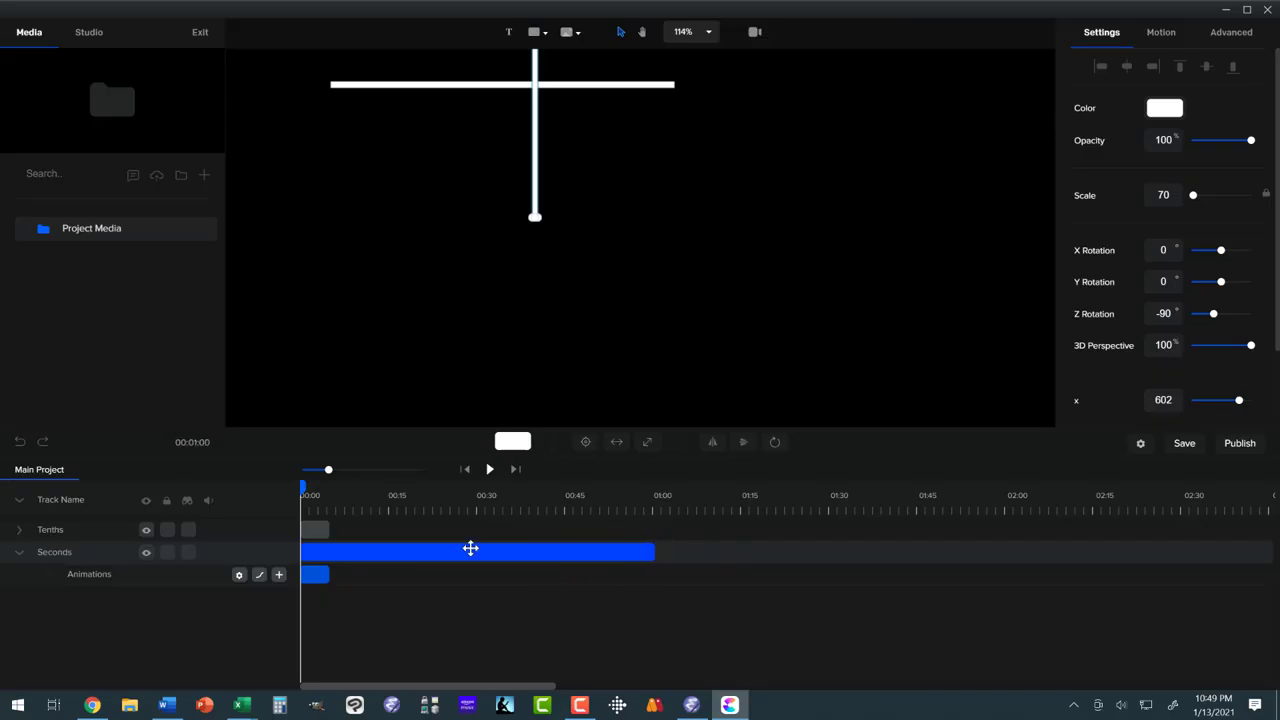
{"action": "left_click_drag", "start_coordinate": [329, 574], "coordinate": [655, 578]}
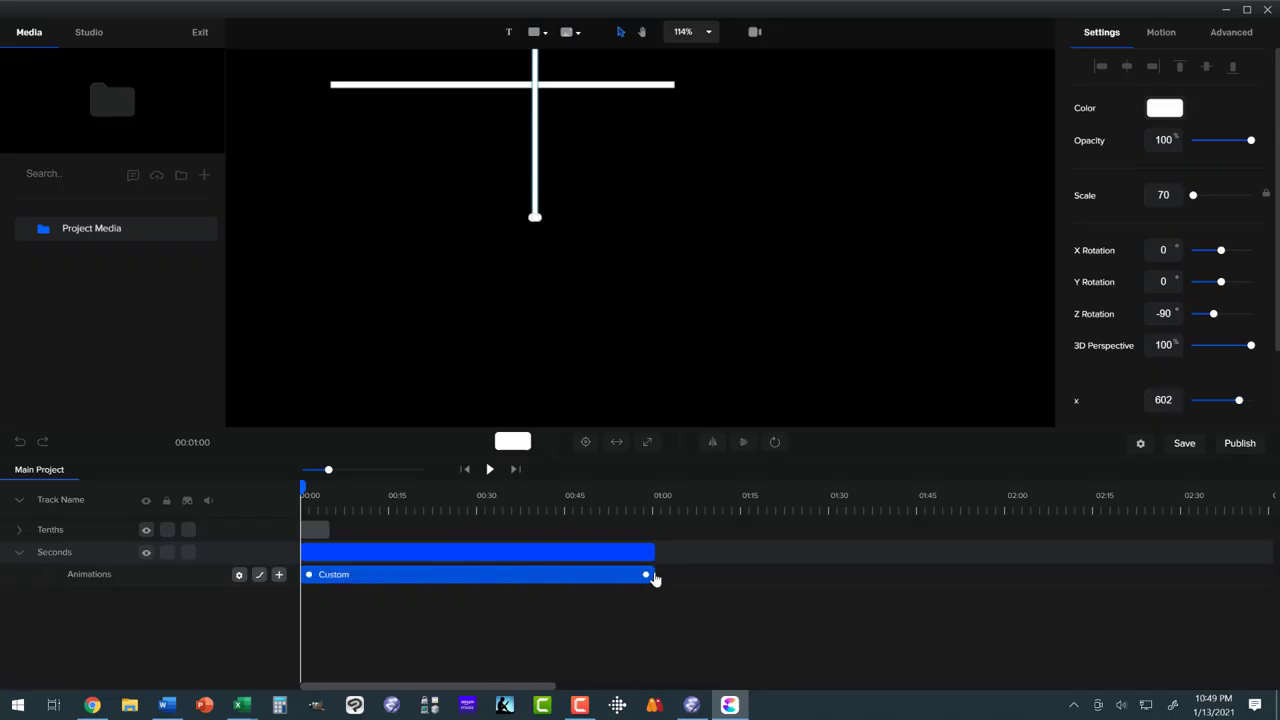
{"action": "left_click", "coordinate": [443, 545]}
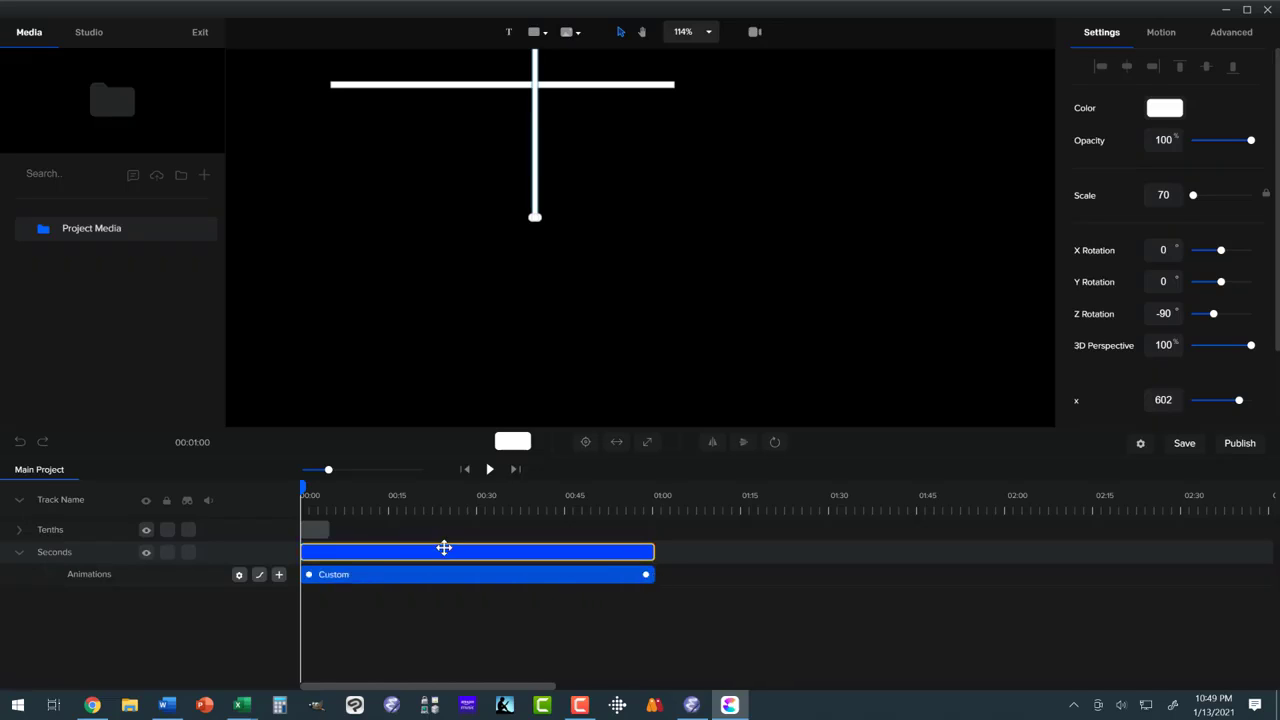
- Set the Tenths line's rotation anchor to its bottom-left corner
{"action": "left_click", "coordinate": [315, 529]}
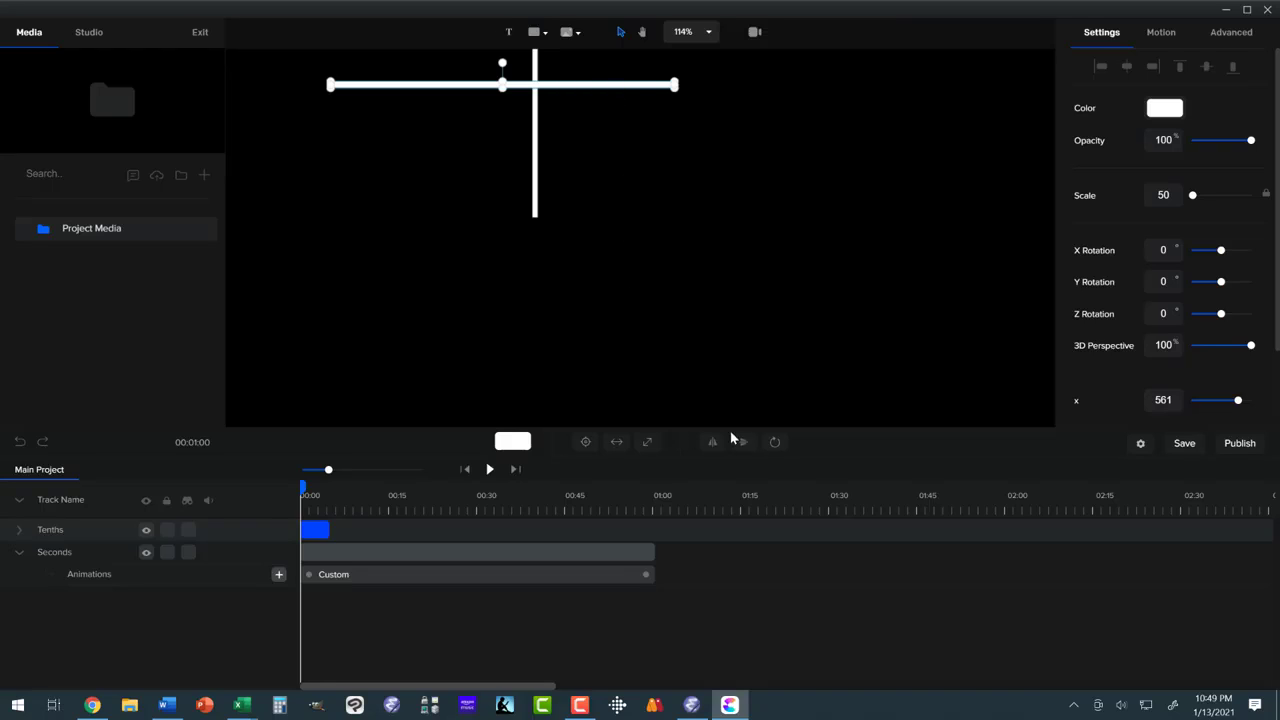
{"action": "left_click", "coordinate": [774, 441]}
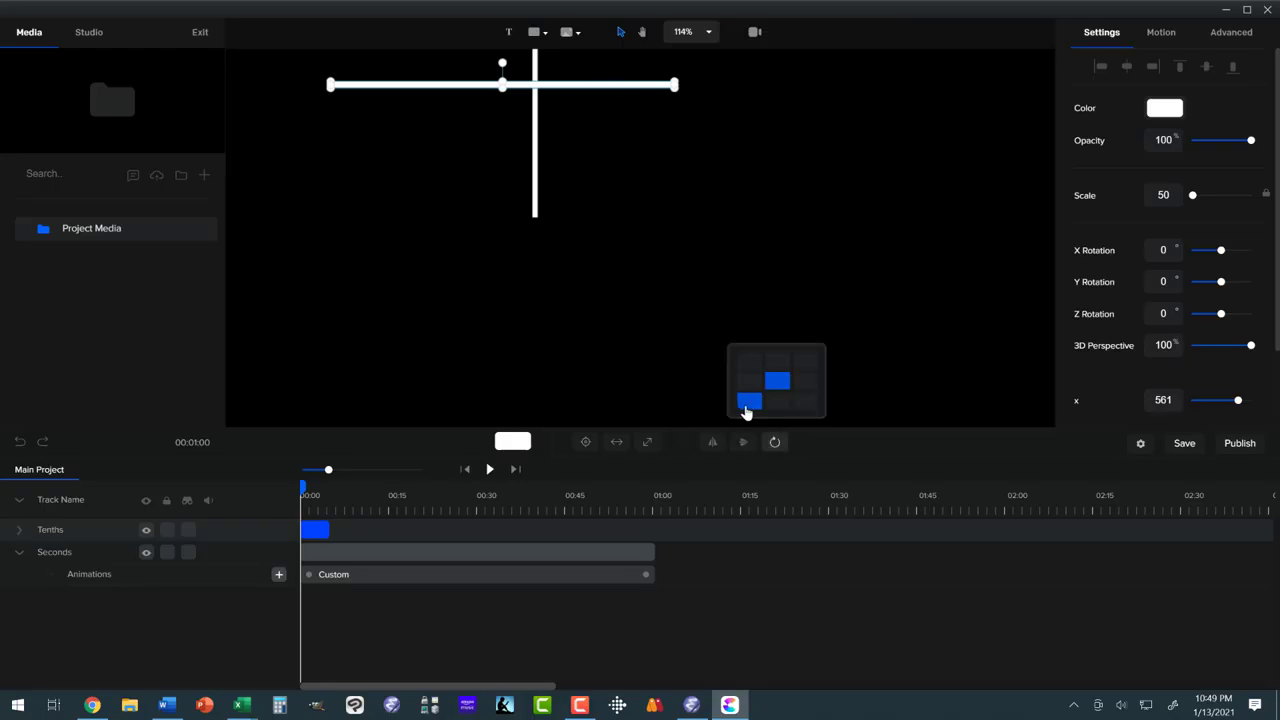
{"action": "left_click", "coordinate": [747, 404]}
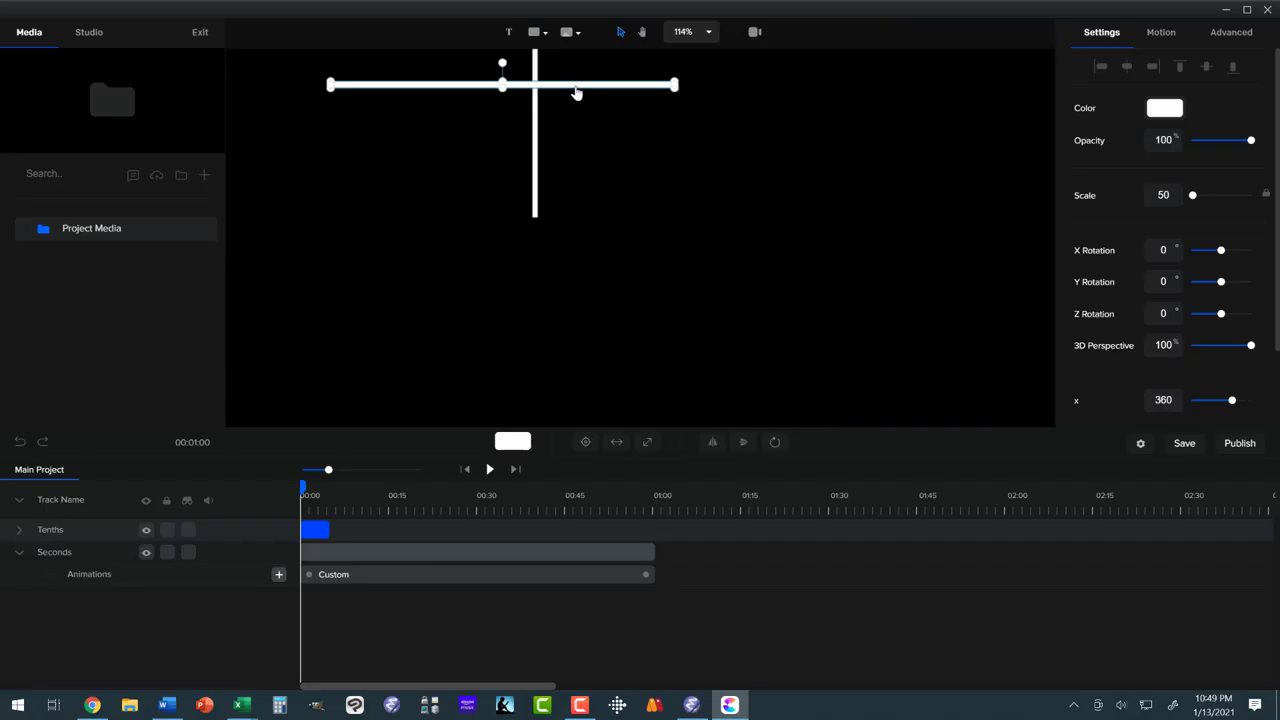
- Move the Tenths line's left end onto the base of the Seconds line and rotate it to a Z rotation of about -14°
{"action": "left_click_drag", "start_coordinate": [576, 92], "coordinate": [778, 215]}
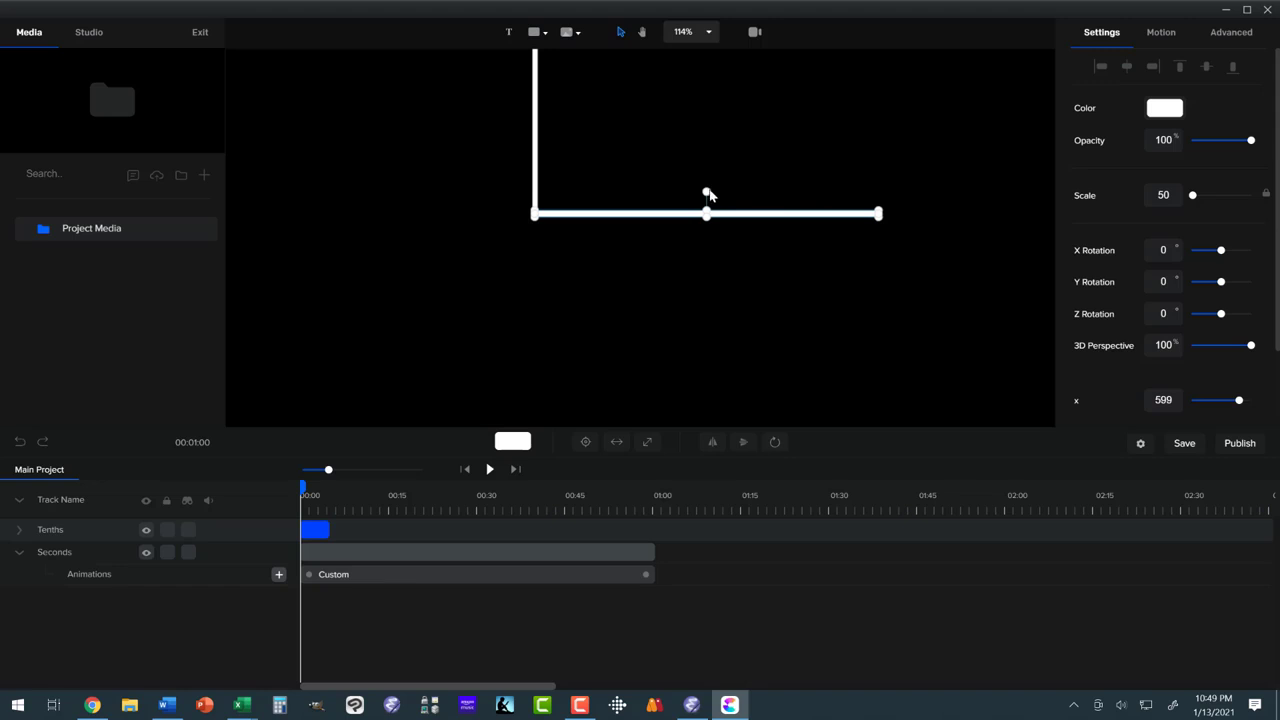
{"action": "left_click_drag", "start_coordinate": [706, 191], "coordinate": [664, 183]}
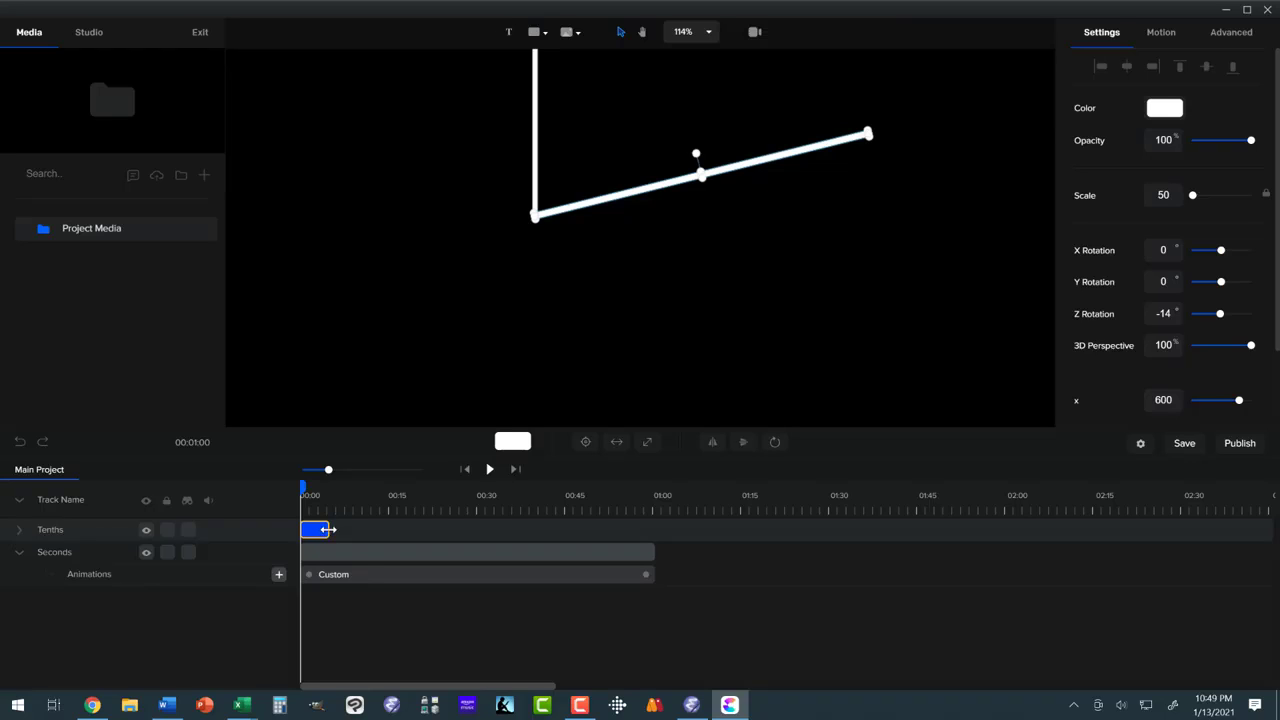
- Extend the Tenths clip to about two minutes
{"action": "left_click_drag", "start_coordinate": [328, 529], "coordinate": [1010, 569]}
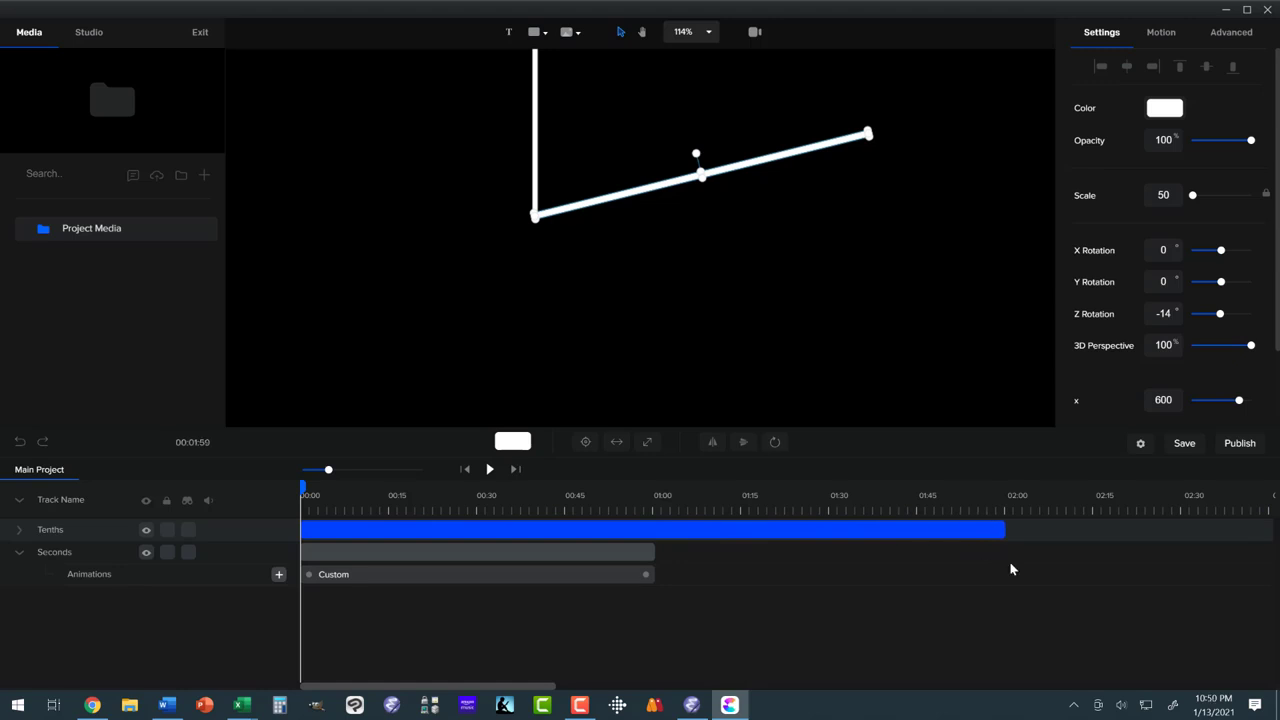
{"action": "left_click", "coordinate": [507, 575]}
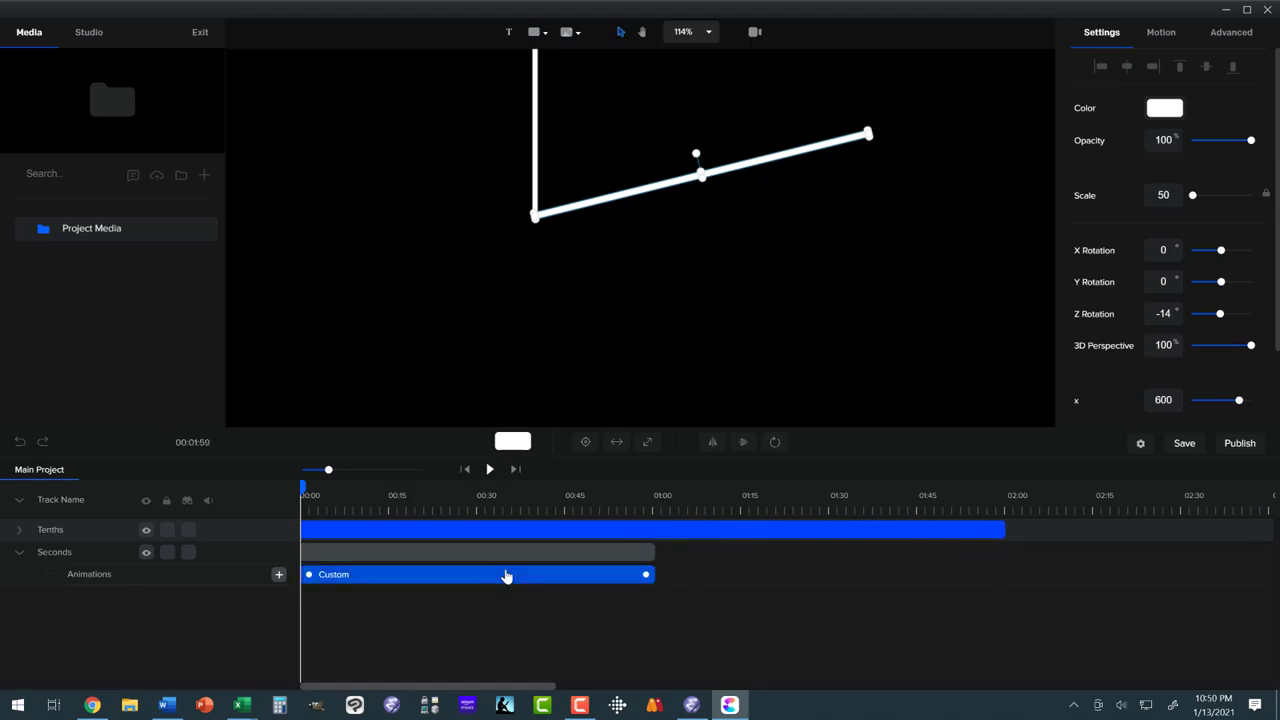
{"action": "left_click", "coordinate": [441, 533]}
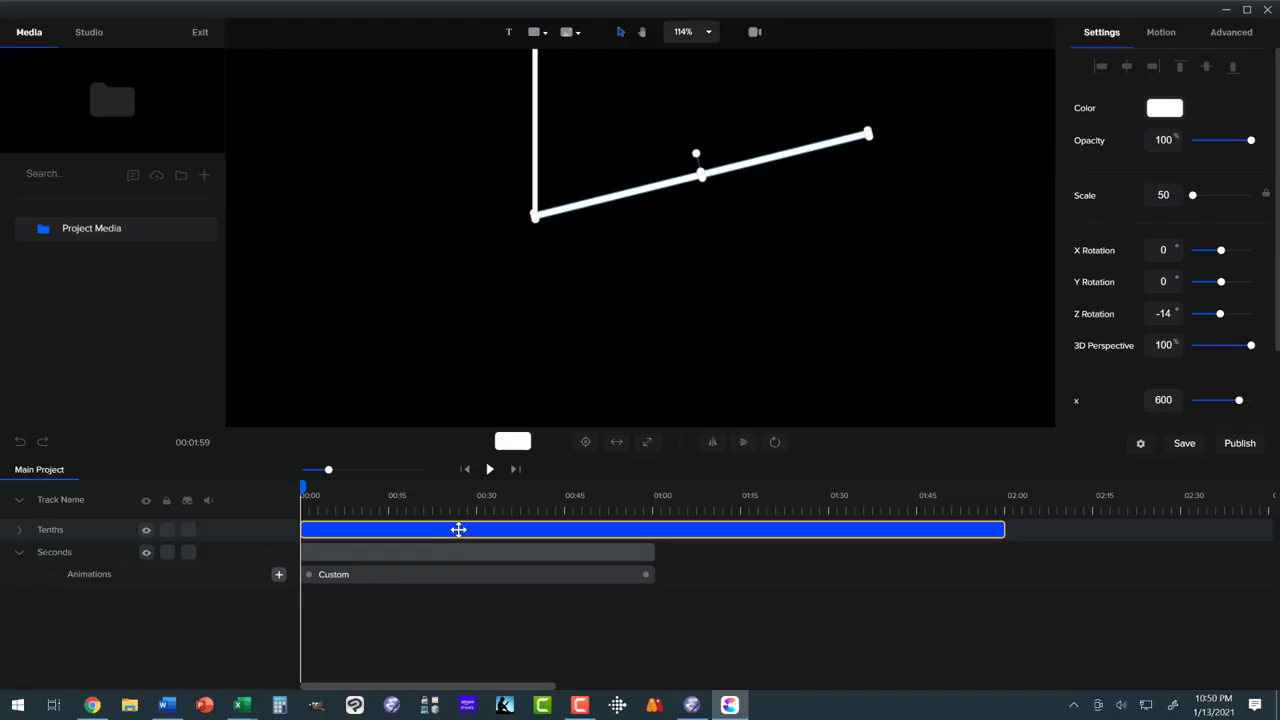
{"action": "left_click", "coordinate": [380, 552]}
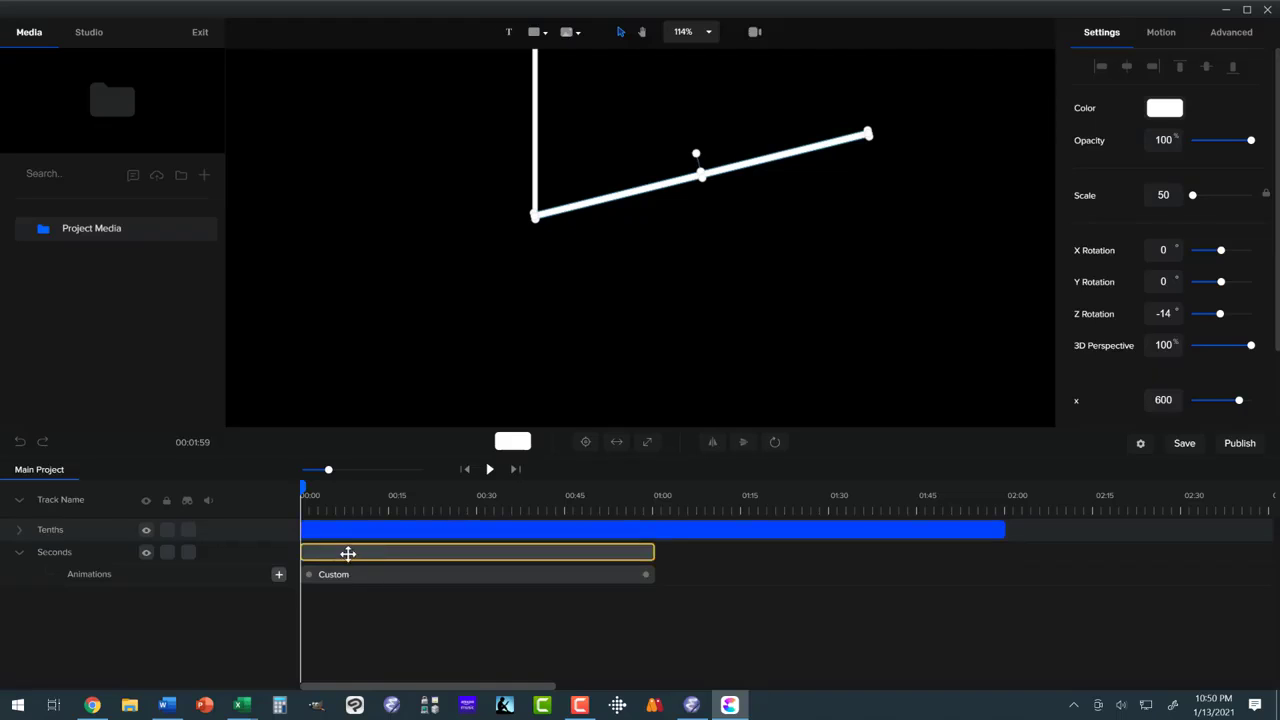
- Add a new animation to the Tenths track
{"action": "left_click", "coordinate": [18, 531]}
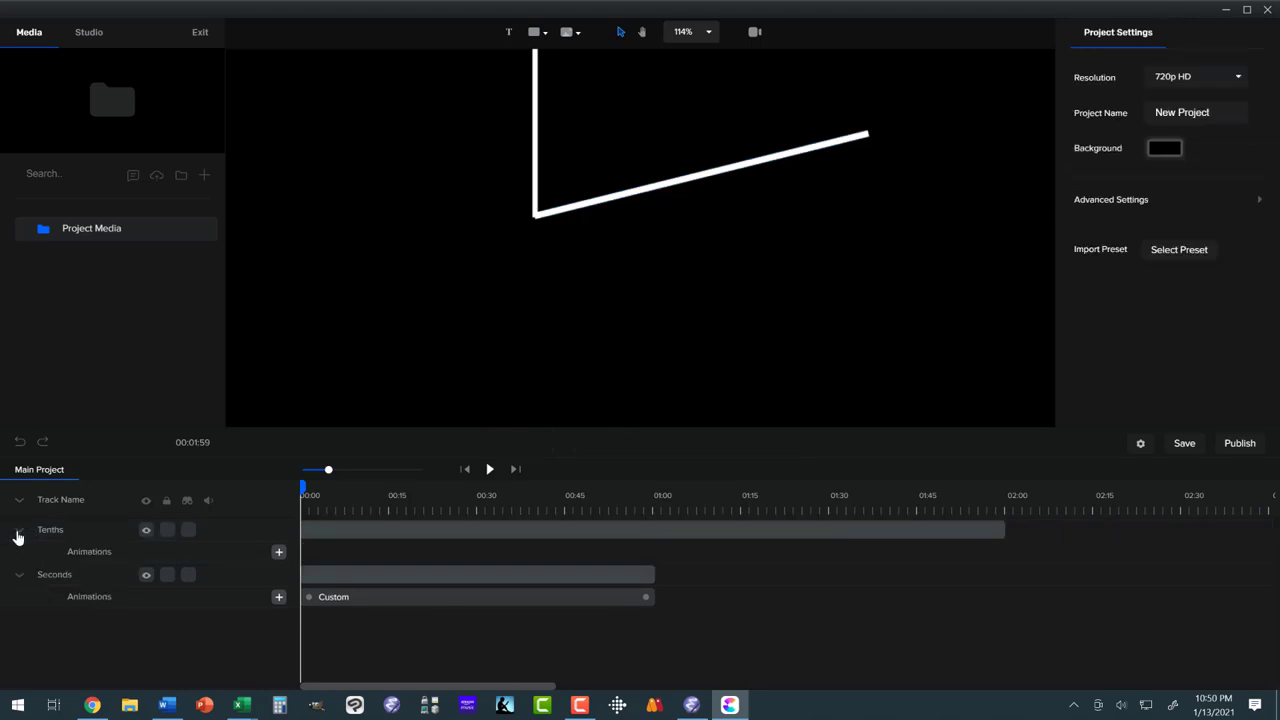
{"action": "left_click", "coordinate": [278, 553]}
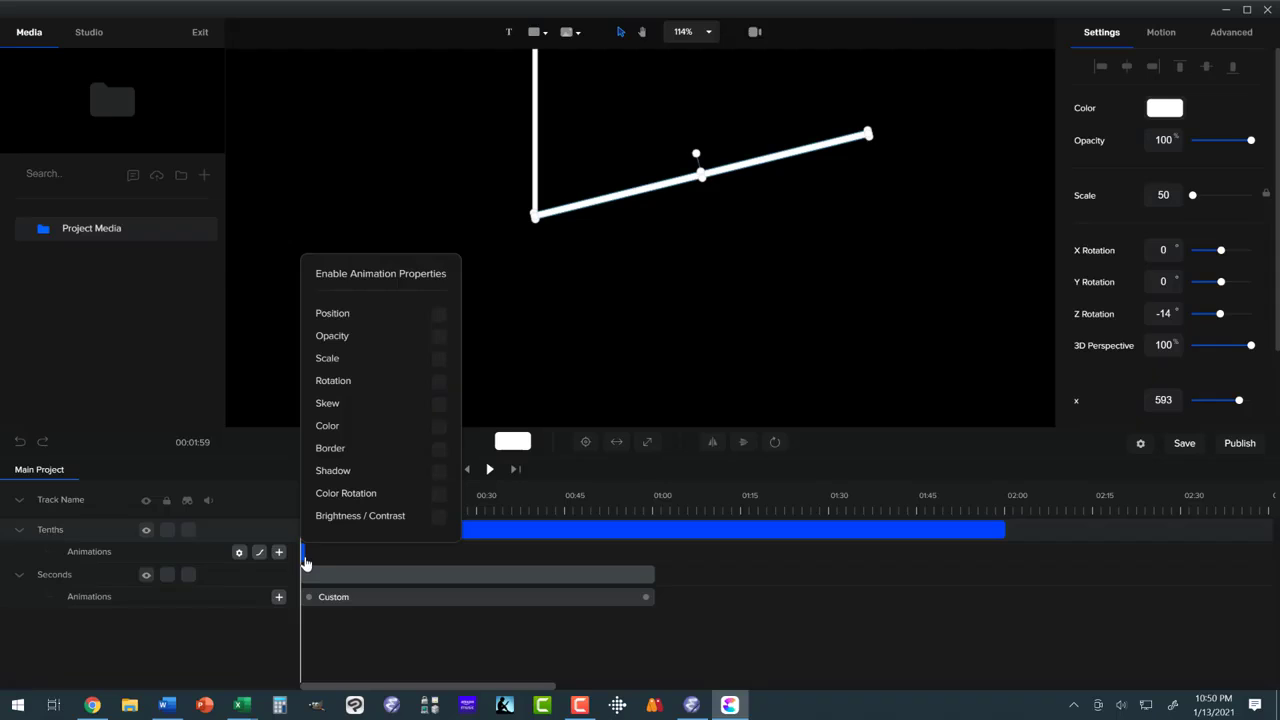
{"action": "left_click", "coordinate": [313, 551]}
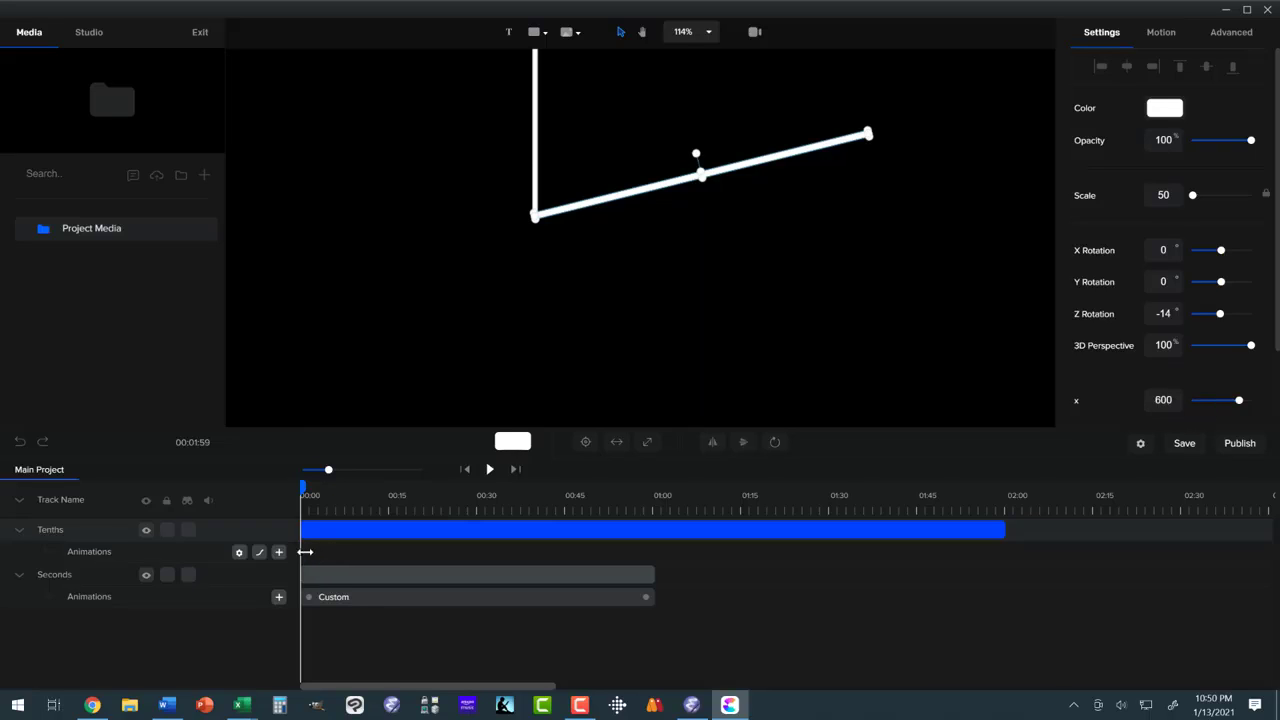
- Stretch the Tenths animation from the start of the timeline to about 1.5 seconds
{"action": "left_click_drag", "start_coordinate": [328, 469], "coordinate": [398, 469]}
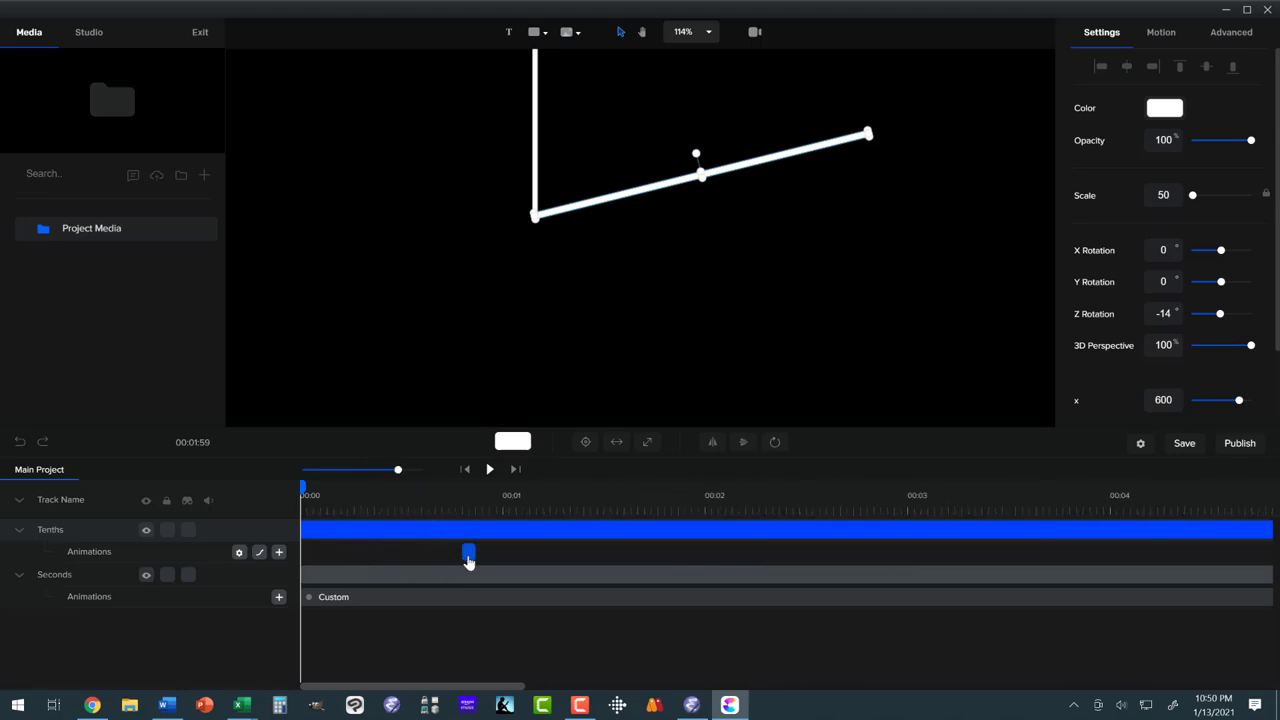
{"action": "left_click_drag", "start_coordinate": [464, 551], "coordinate": [302, 552]}
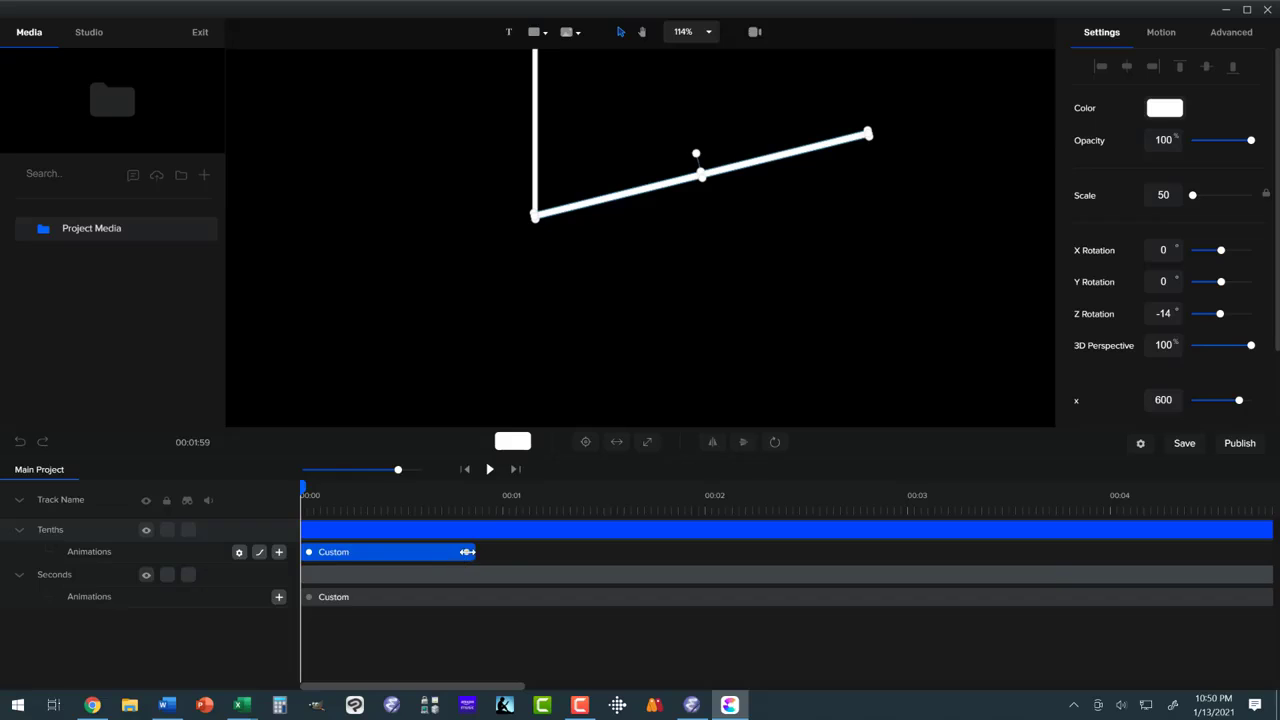
{"action": "left_click_drag", "start_coordinate": [466, 551], "coordinate": [612, 551]}
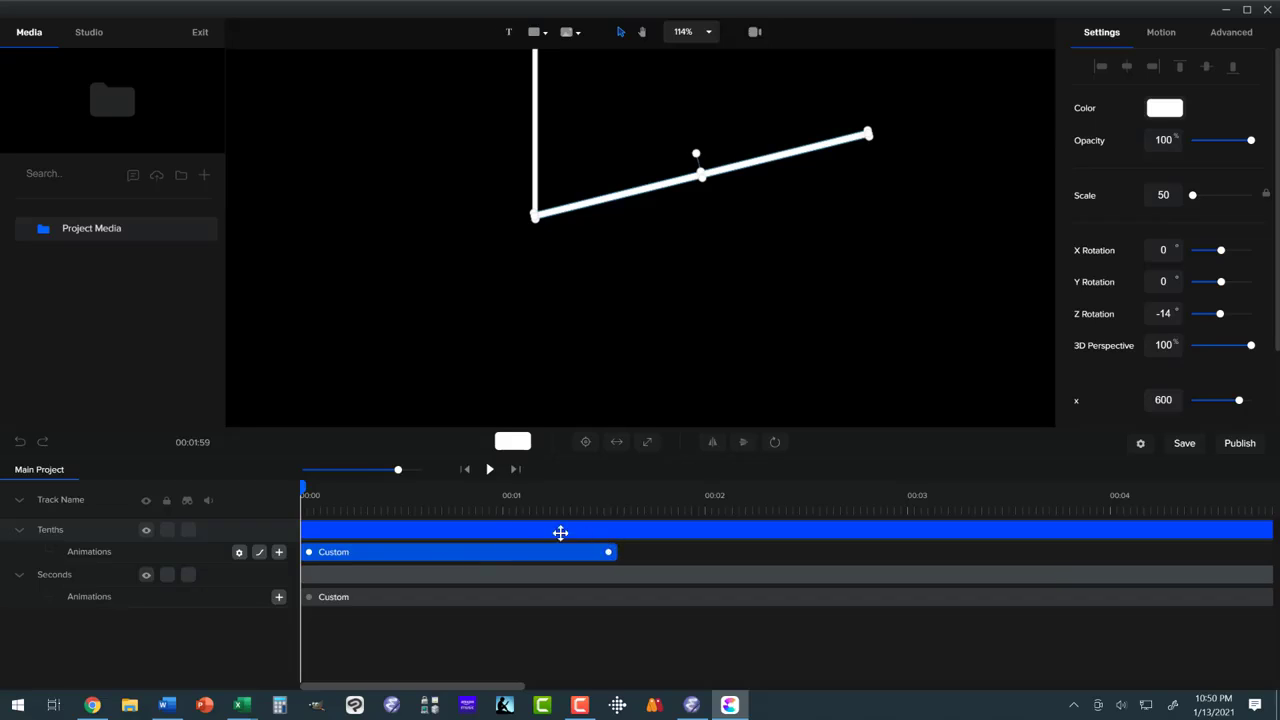
- Shift the Tenths track's animation so that it starts about one second into the timeline
{"action": "left_click_drag", "start_coordinate": [394, 470], "coordinate": [360, 478]}
{"action": "left_click_drag", "start_coordinate": [329, 556], "coordinate": [360, 556]}
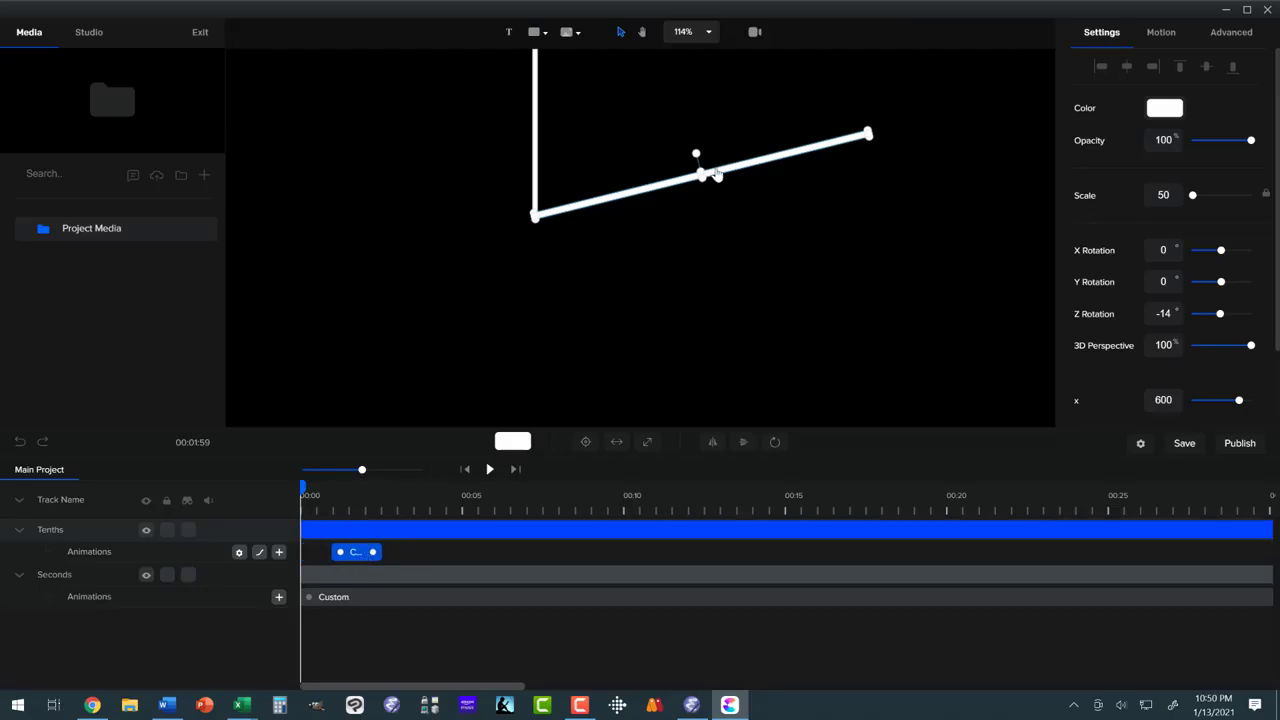
- Rotate the Tenths line to a Z rotation of -90° and align it upright with the Seconds line at x 602
{"action": "left_click_drag", "start_coordinate": [717, 170], "coordinate": [688, 144]}
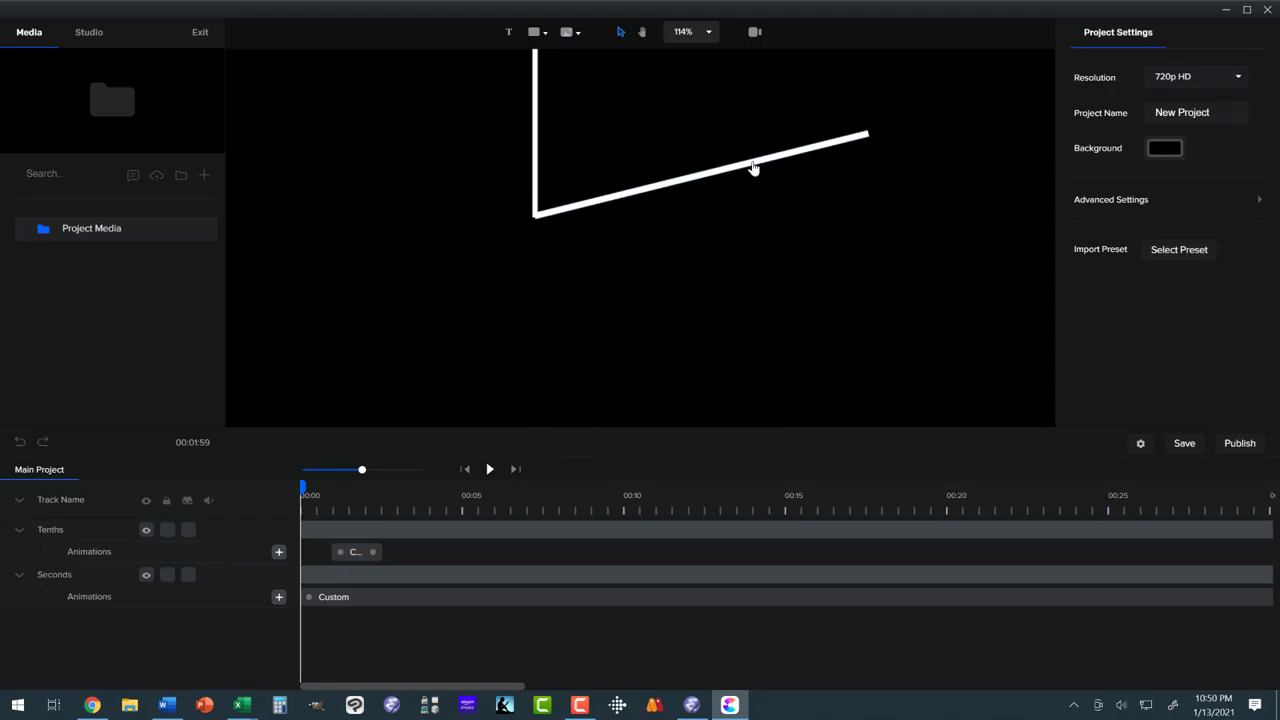
{"action": "left_click", "coordinate": [755, 169]}
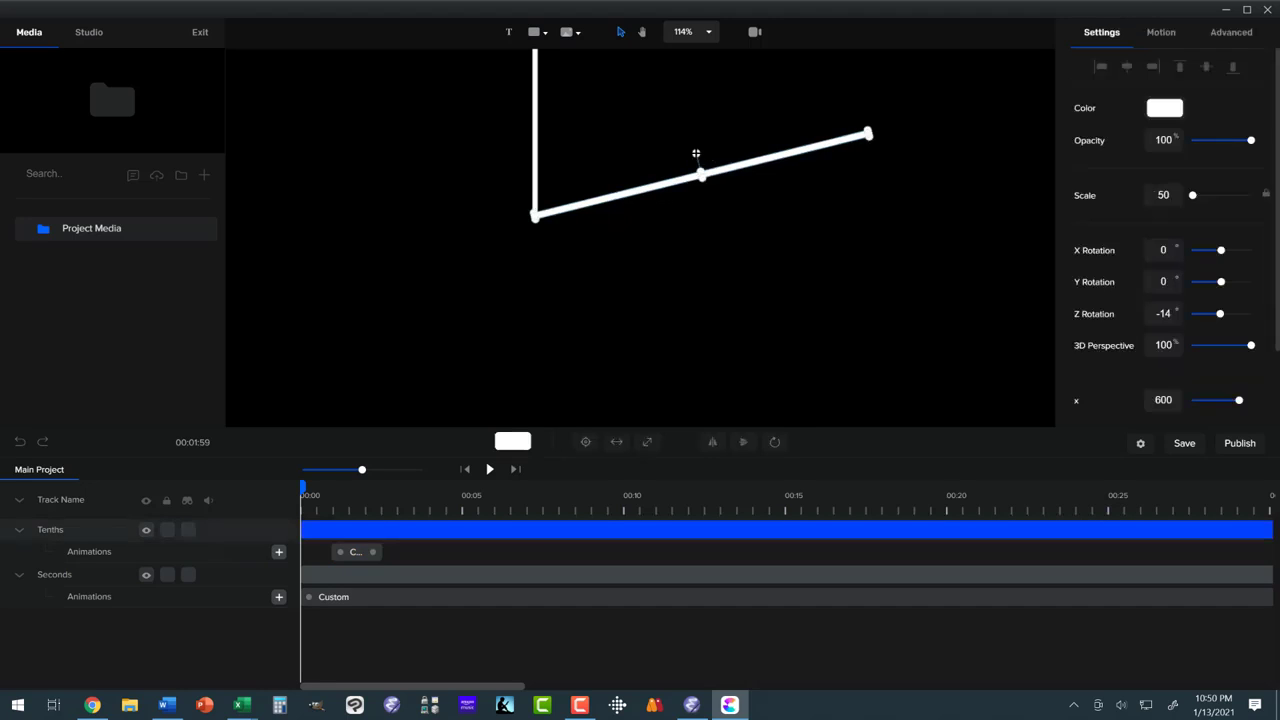
{"action": "left_click_drag", "start_coordinate": [696, 153], "coordinate": [531, 45]}
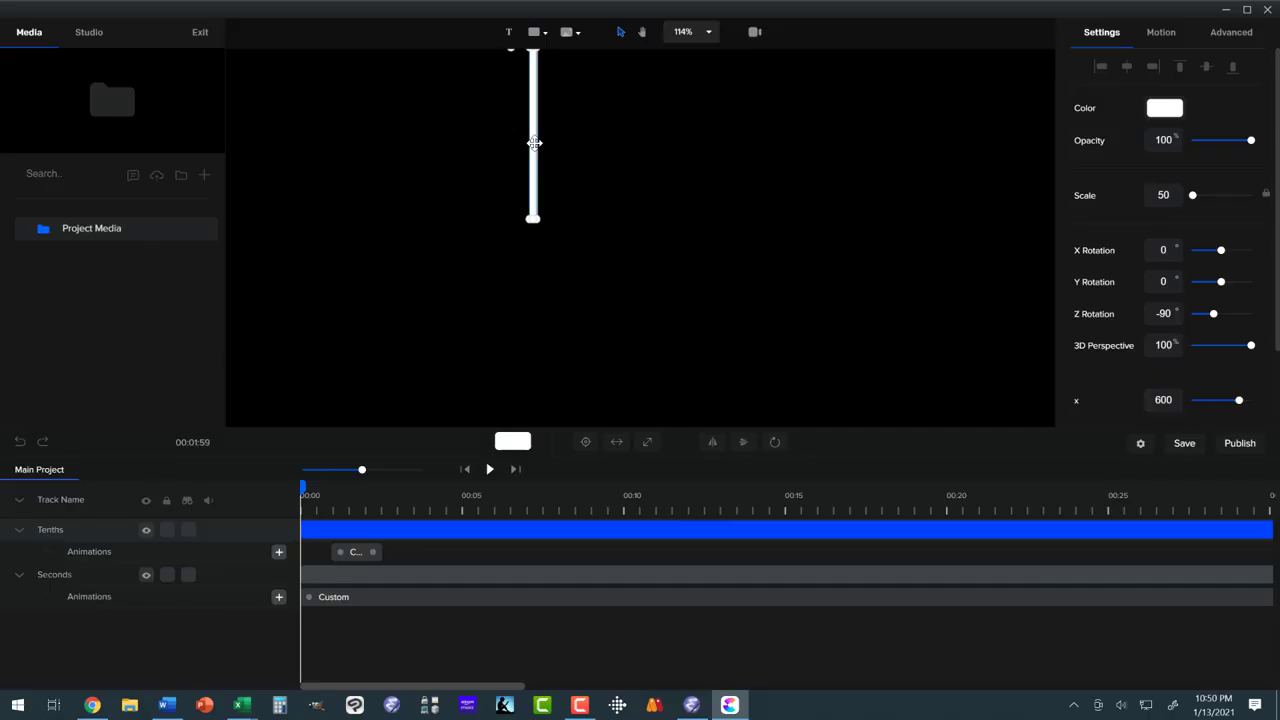
{"action": "left_click_drag", "start_coordinate": [535, 143], "coordinate": [537, 146]}
- Move the playhead to the end of the Tenths clip, just before the two-minute mark
{"action": "left_click_drag", "start_coordinate": [355, 488], "coordinate": [956, 511]}
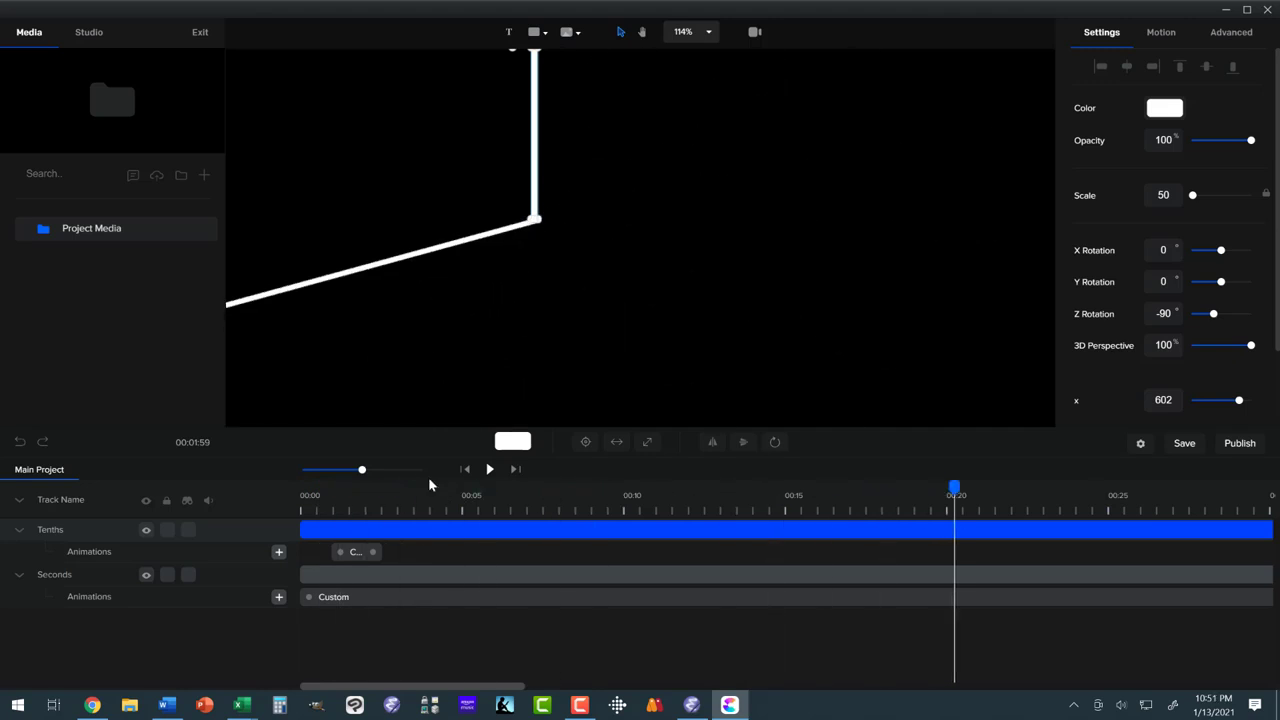
{"action": "left_click_drag", "start_coordinate": [362, 469], "coordinate": [350, 469]}
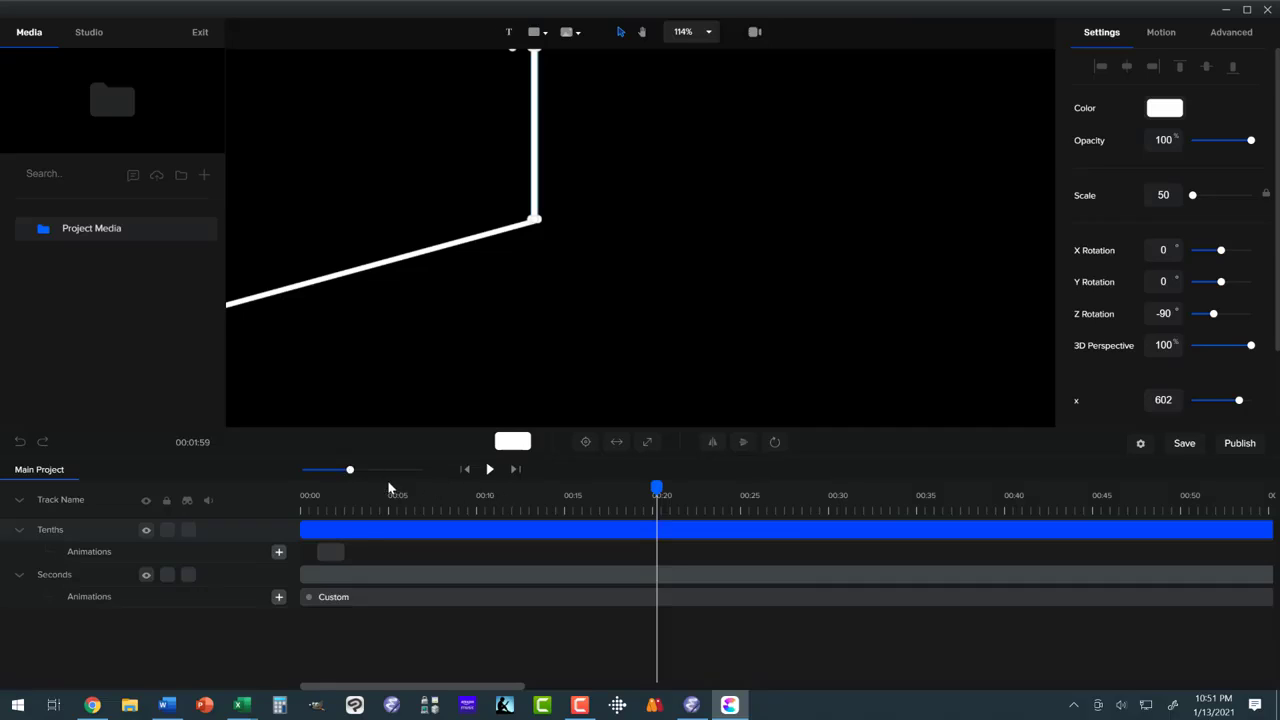
{"action": "left_click_drag", "start_coordinate": [350, 469], "coordinate": [331, 470]}
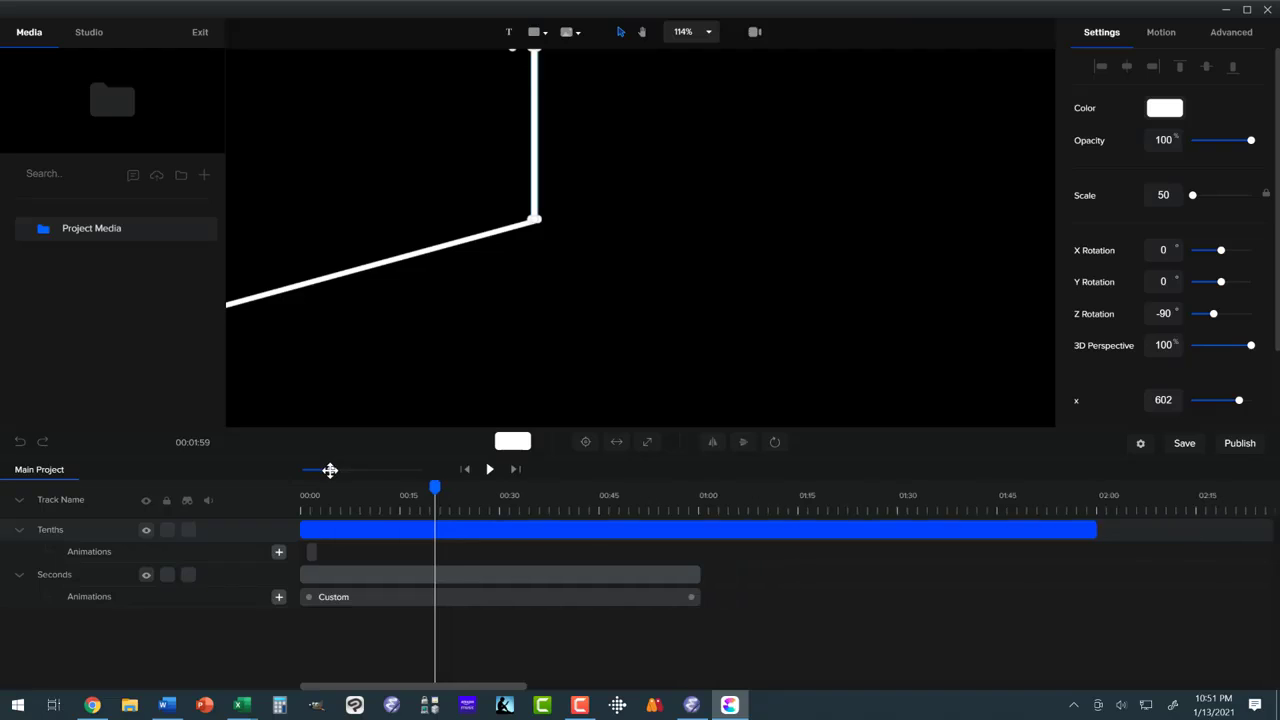
{"action": "left_click_drag", "start_coordinate": [434, 487], "coordinate": [1096, 510]}
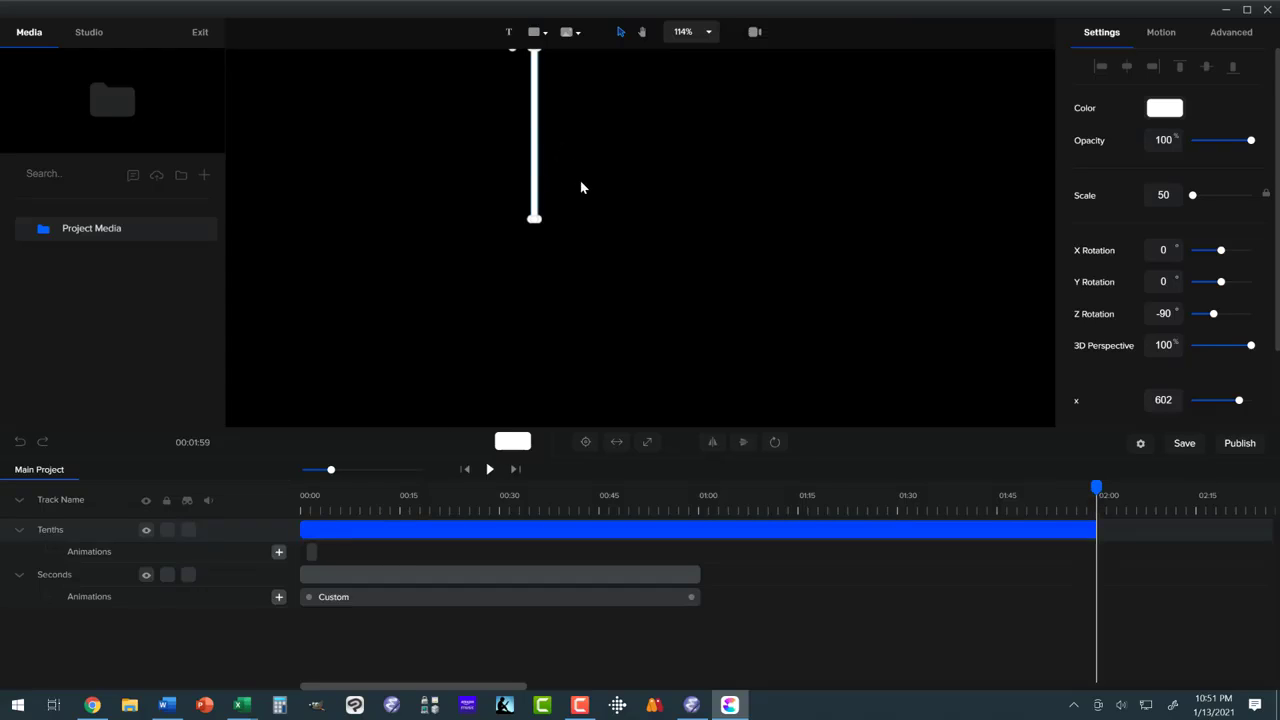
- Move the Tenths line straight down until its whole length lies inside the canvas, keeping it at x 602
{"action": "left_click", "coordinate": [702, 32]}
{"action": "left_click", "coordinate": [697, 62]}
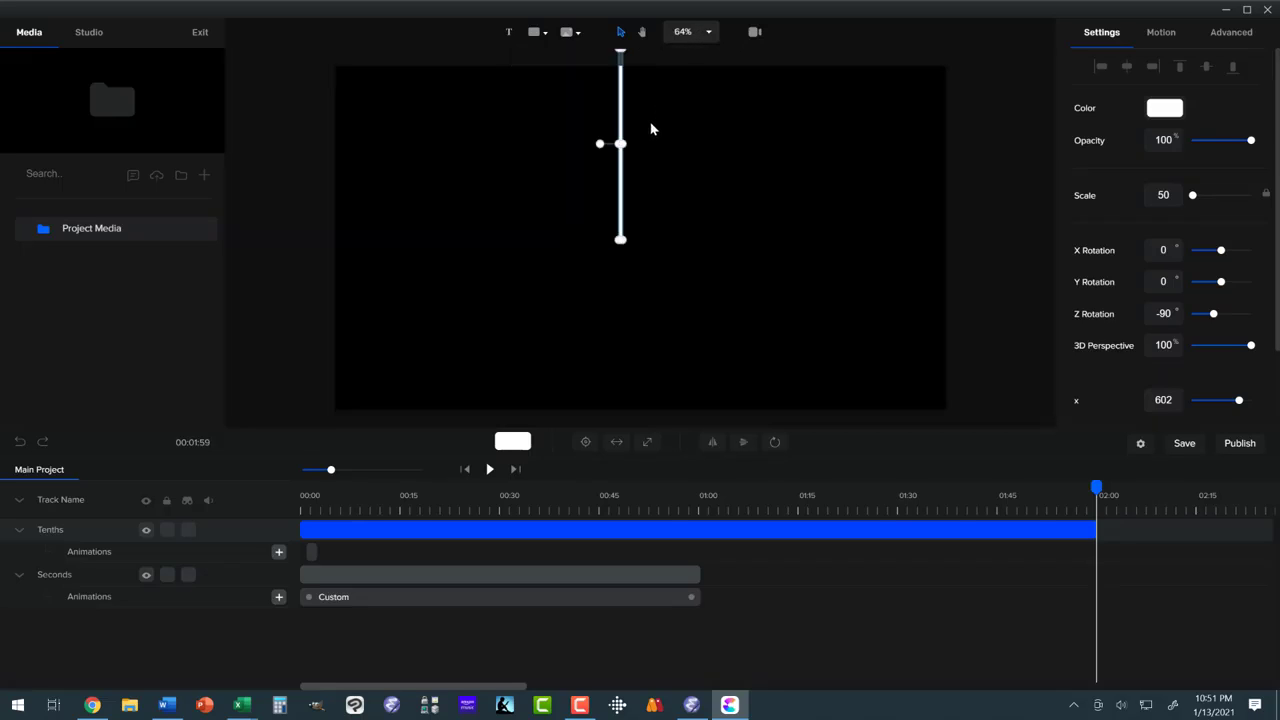
{"action": "scroll", "coordinate": [650, 132], "scroll_direction": "up", "scroll_amount": 3}
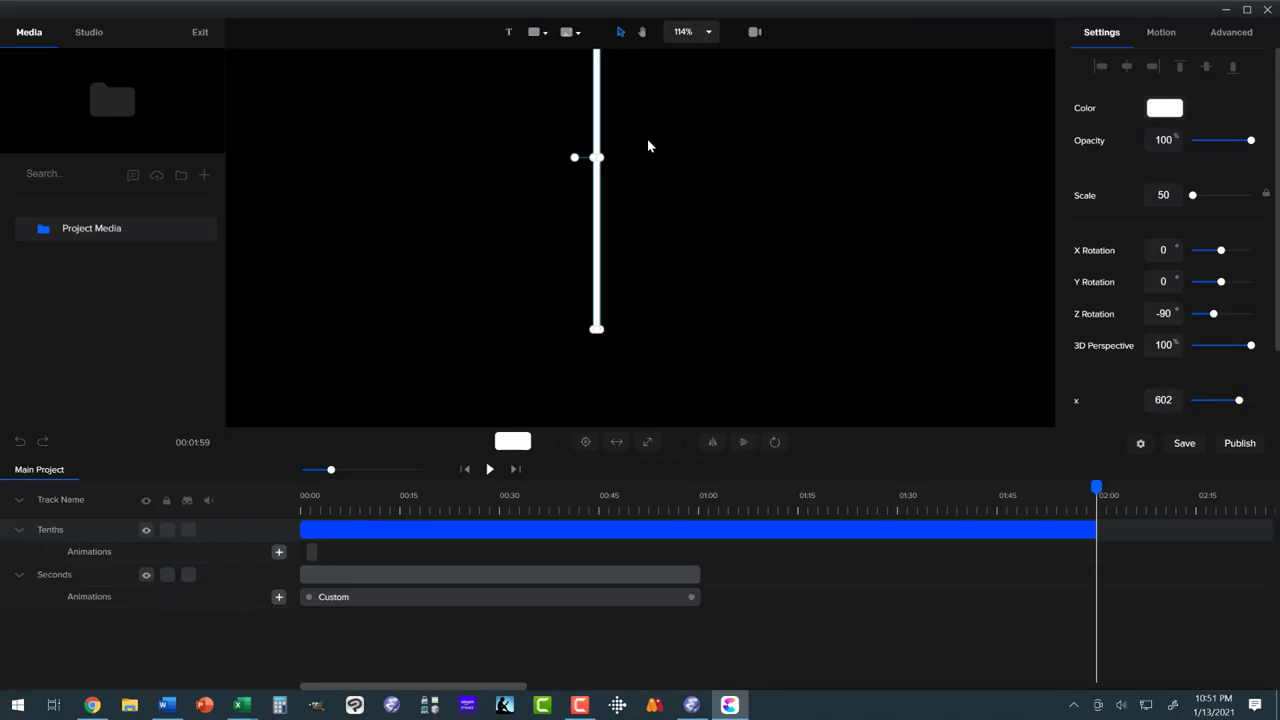
{"action": "scroll", "coordinate": [648, 146], "scroll_direction": "down", "scroll_amount": 3}
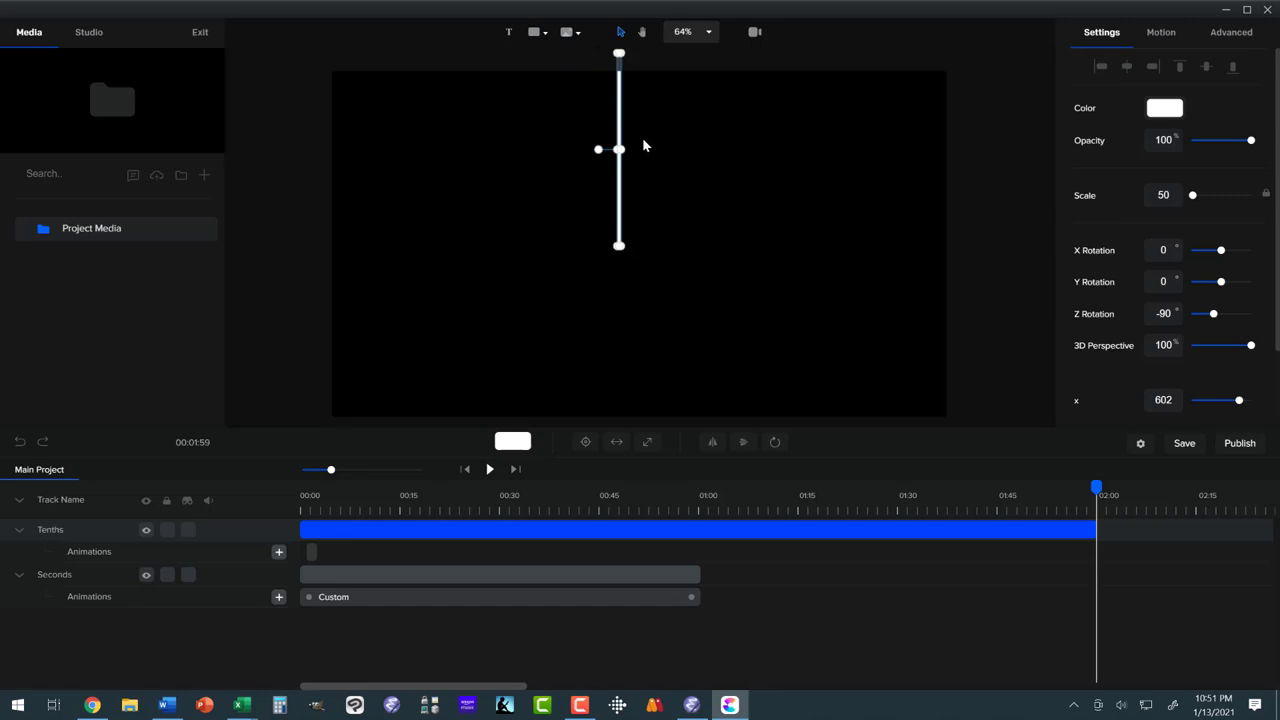
{"action": "left_click", "coordinate": [707, 34]}
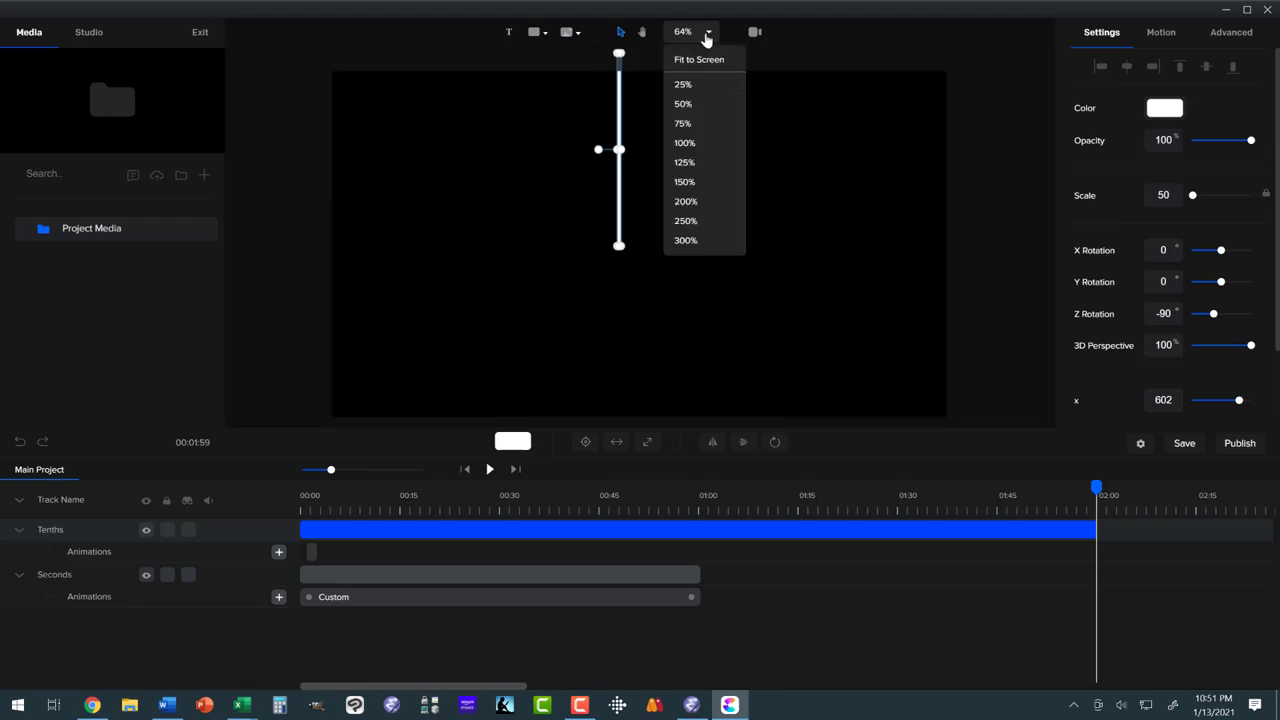
{"action": "left_click", "coordinate": [699, 62]}
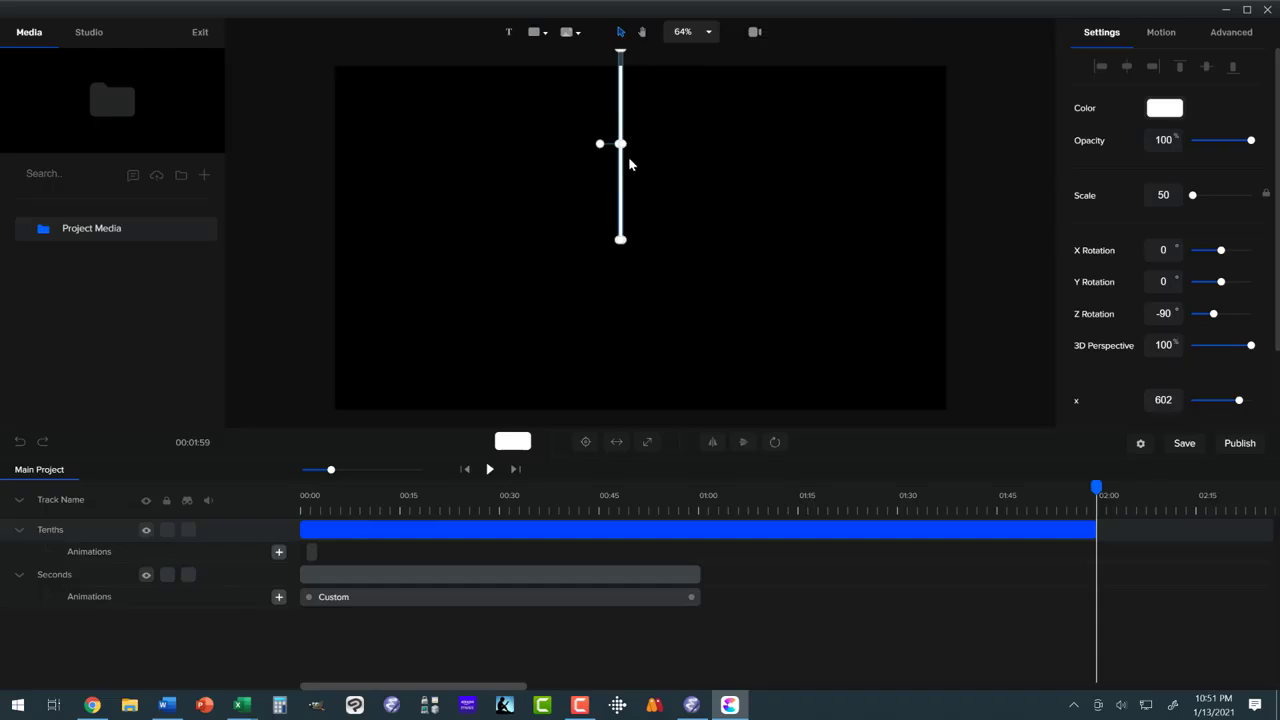
{"action": "left_click", "coordinate": [515, 572]}
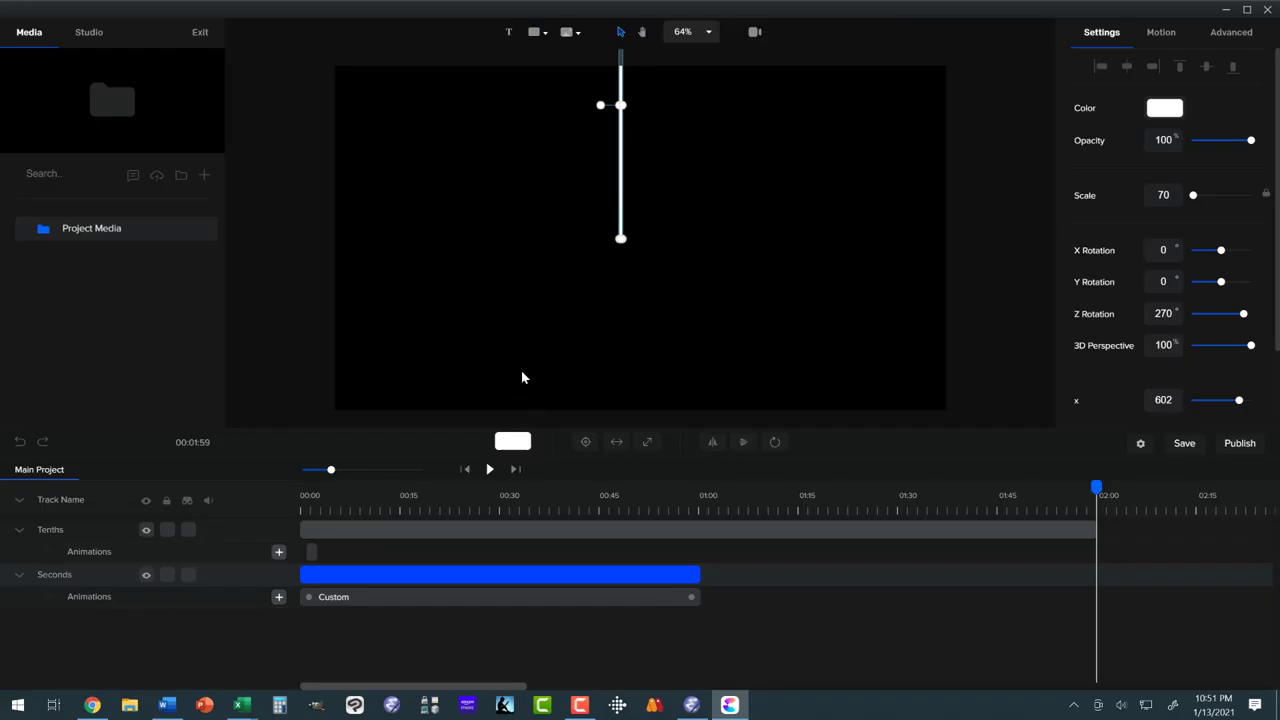
{"action": "scroll", "coordinate": [556, 307], "scroll_direction": "up", "scroll_amount": 4}
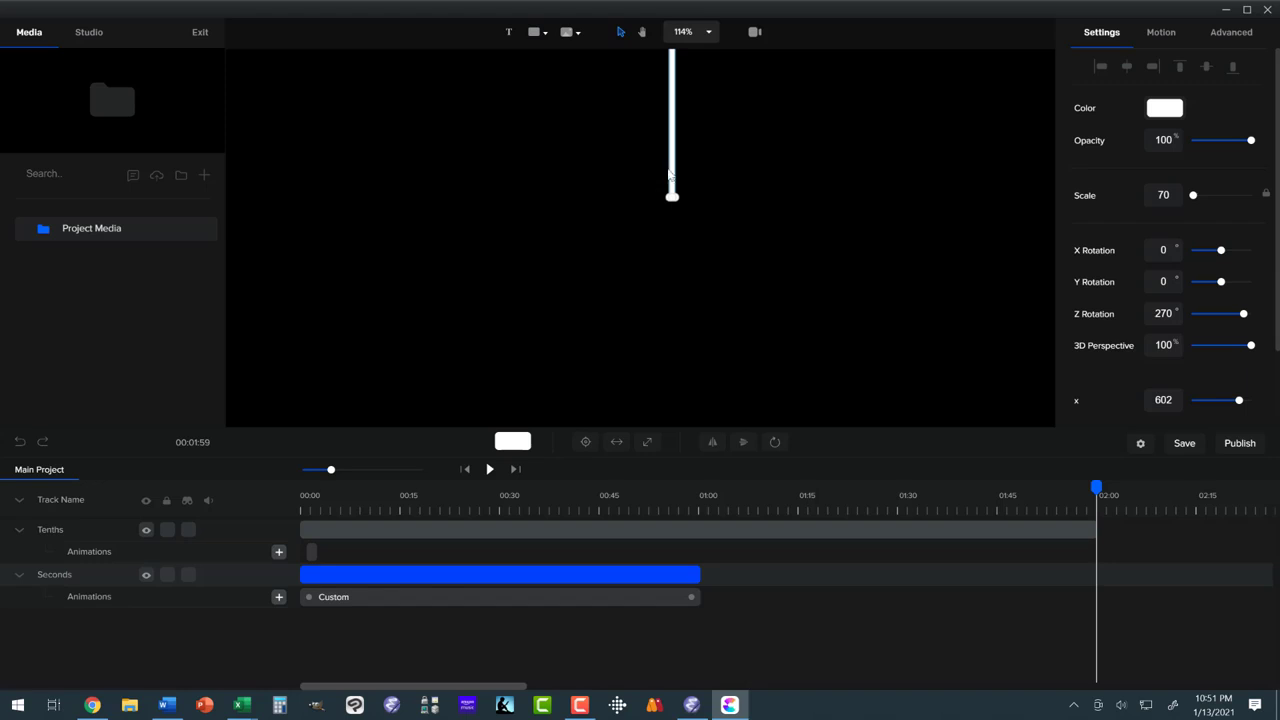
{"action": "left_click_drag", "start_coordinate": [671, 177], "coordinate": [669, 312]}
{"action": "left_click_drag", "start_coordinate": [670, 318], "coordinate": [670, 320]}
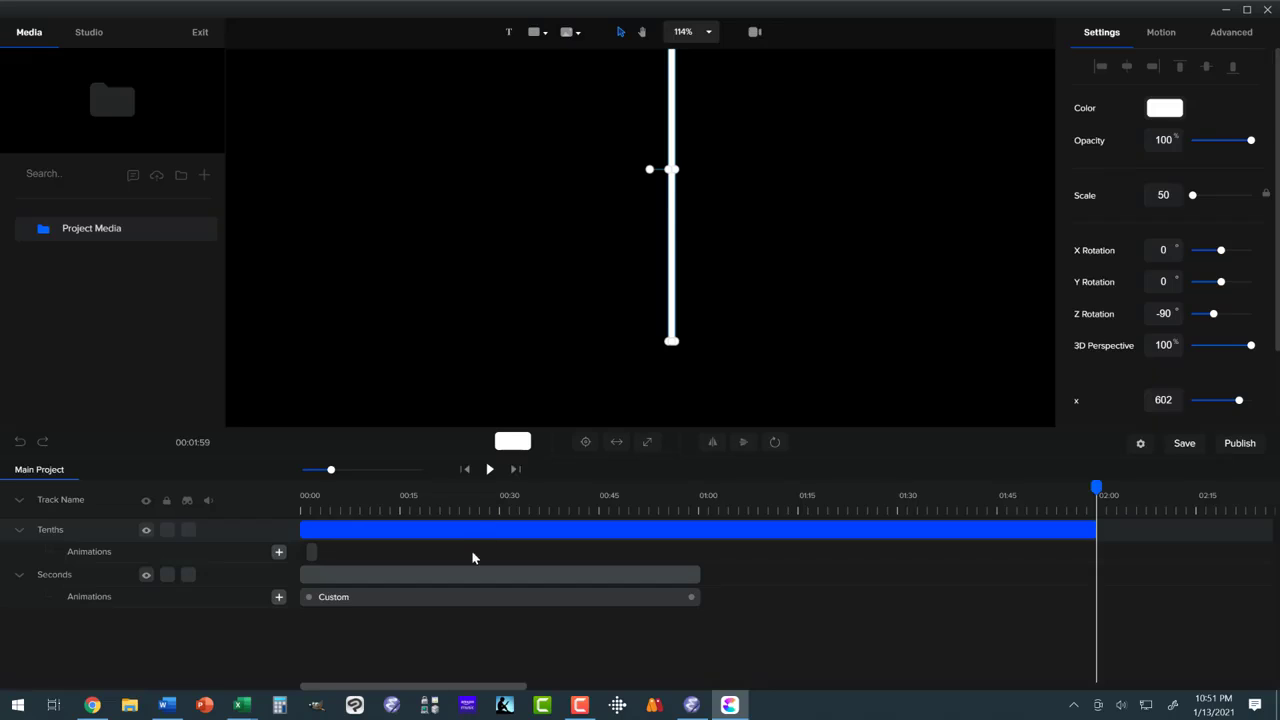
{"action": "left_click", "coordinate": [437, 597]}
{"action": "left_click", "coordinate": [533, 516]}
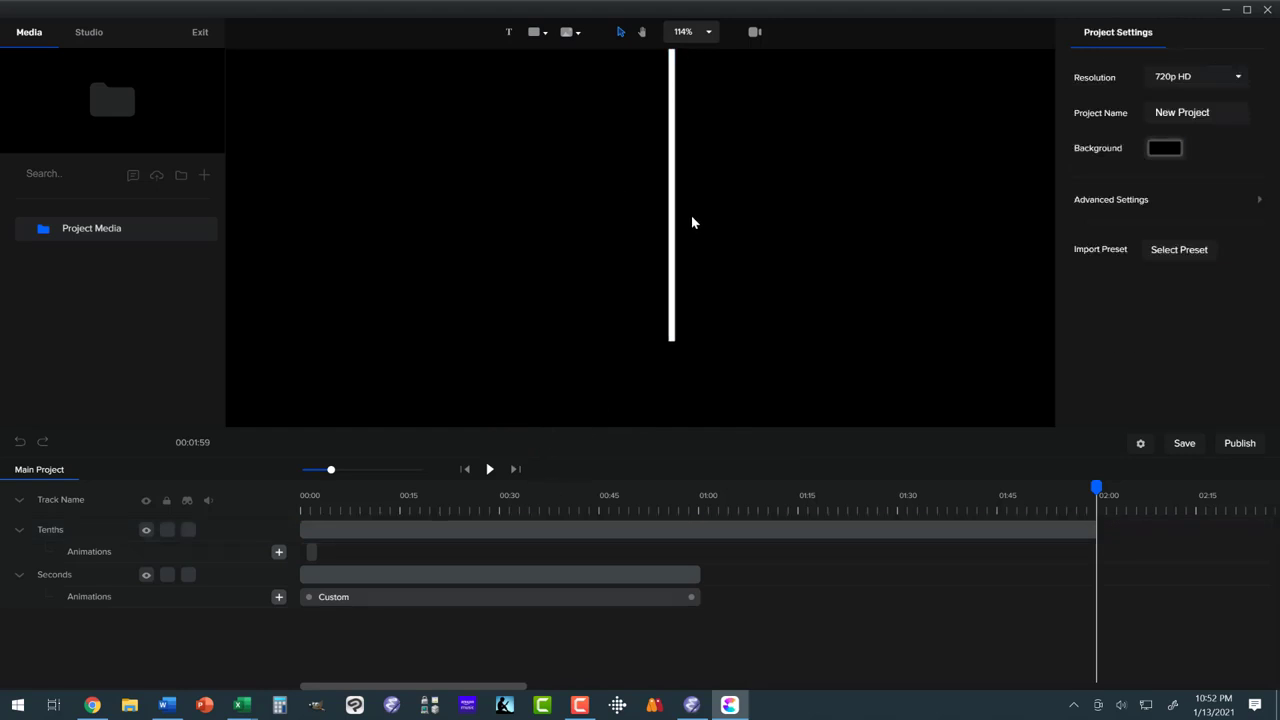
- Shift the Tenths line left of the Seconds line's position and slightly further down on the canvas
{"action": "scroll", "coordinate": [693, 212], "scroll_direction": "down", "scroll_amount": 5}
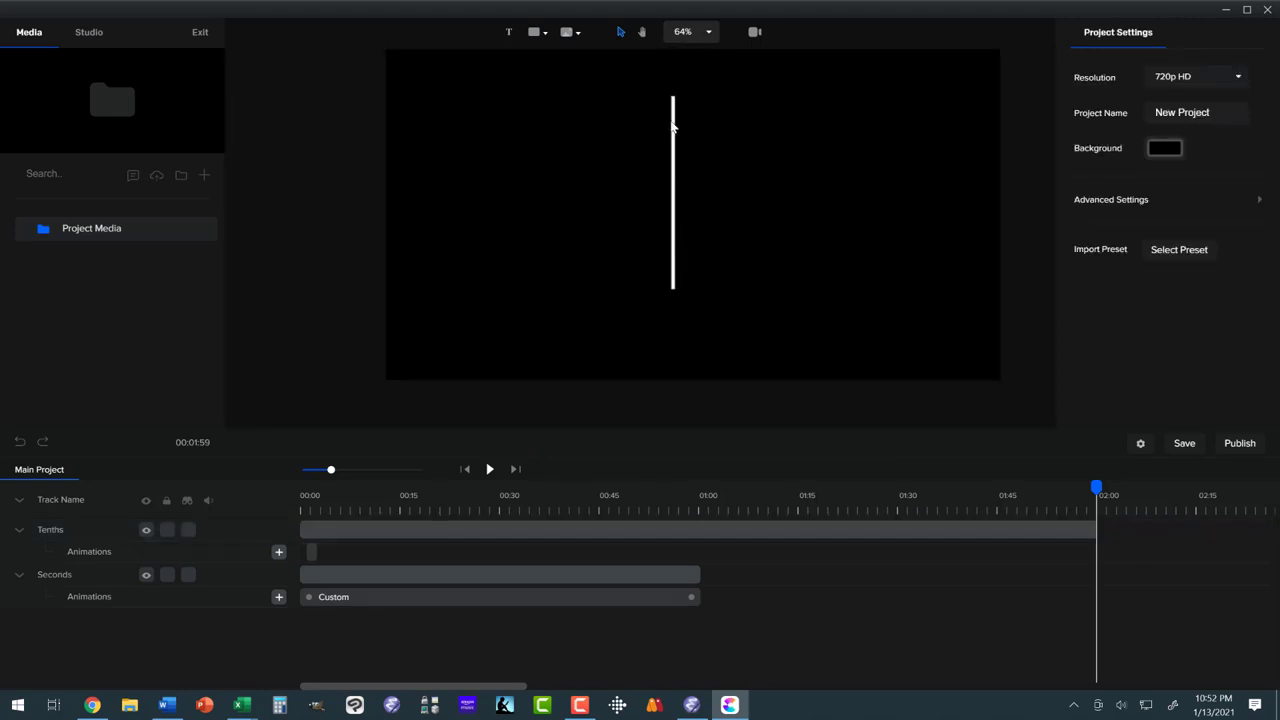
{"action": "left_click", "coordinate": [691, 38]}
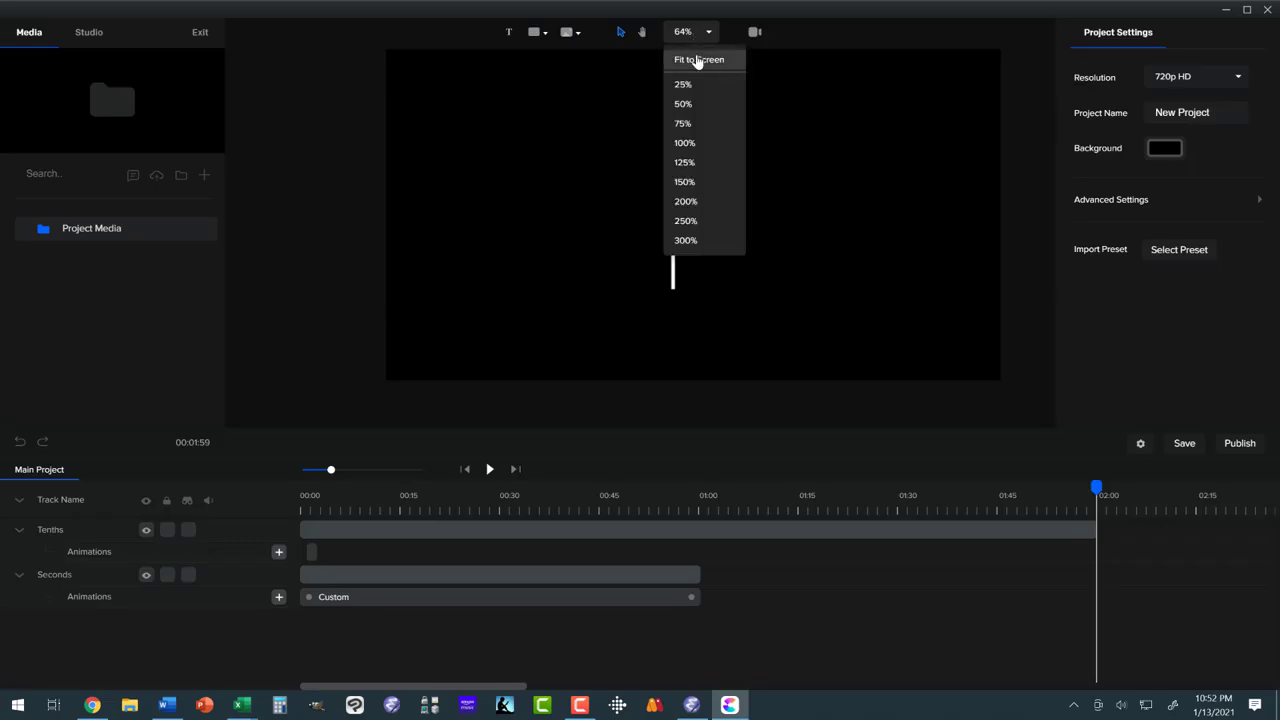
{"action": "left_click", "coordinate": [693, 55]}
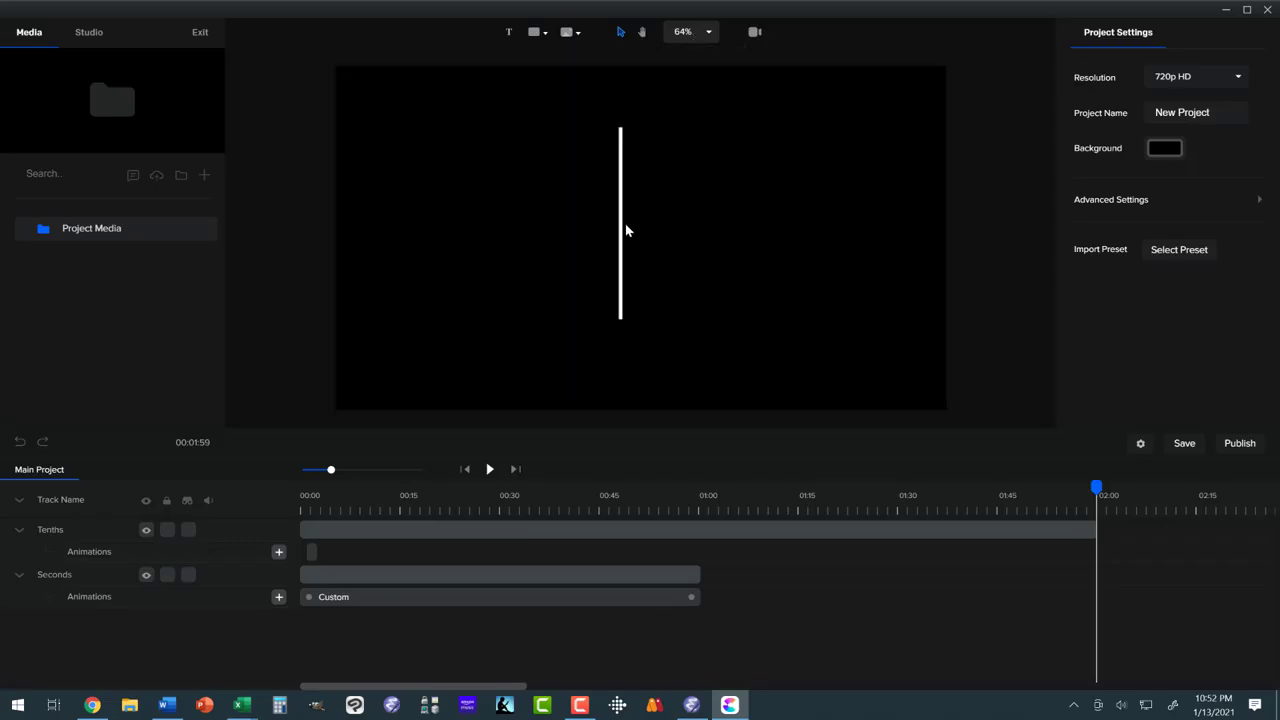
{"action": "left_click", "coordinate": [521, 527]}
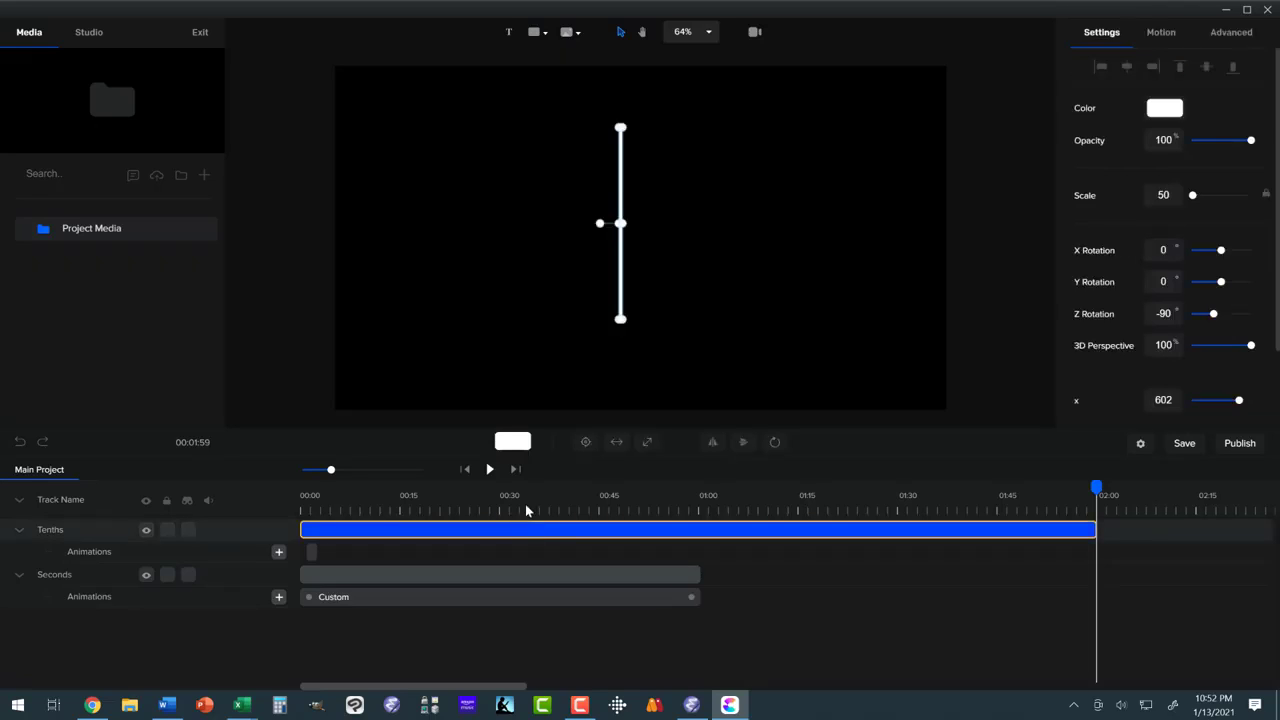
{"action": "left_click", "coordinate": [636, 196]}
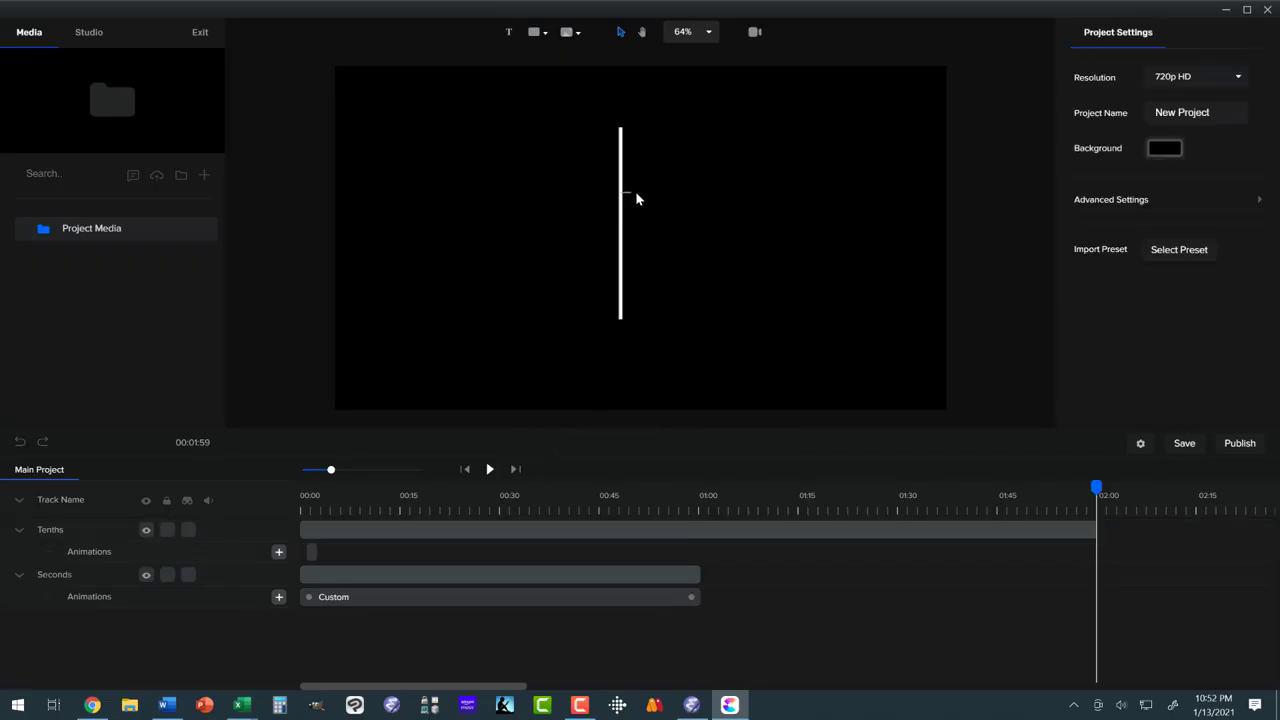
{"action": "scroll", "coordinate": [587, 251], "scroll_direction": "up", "scroll_amount": 3}
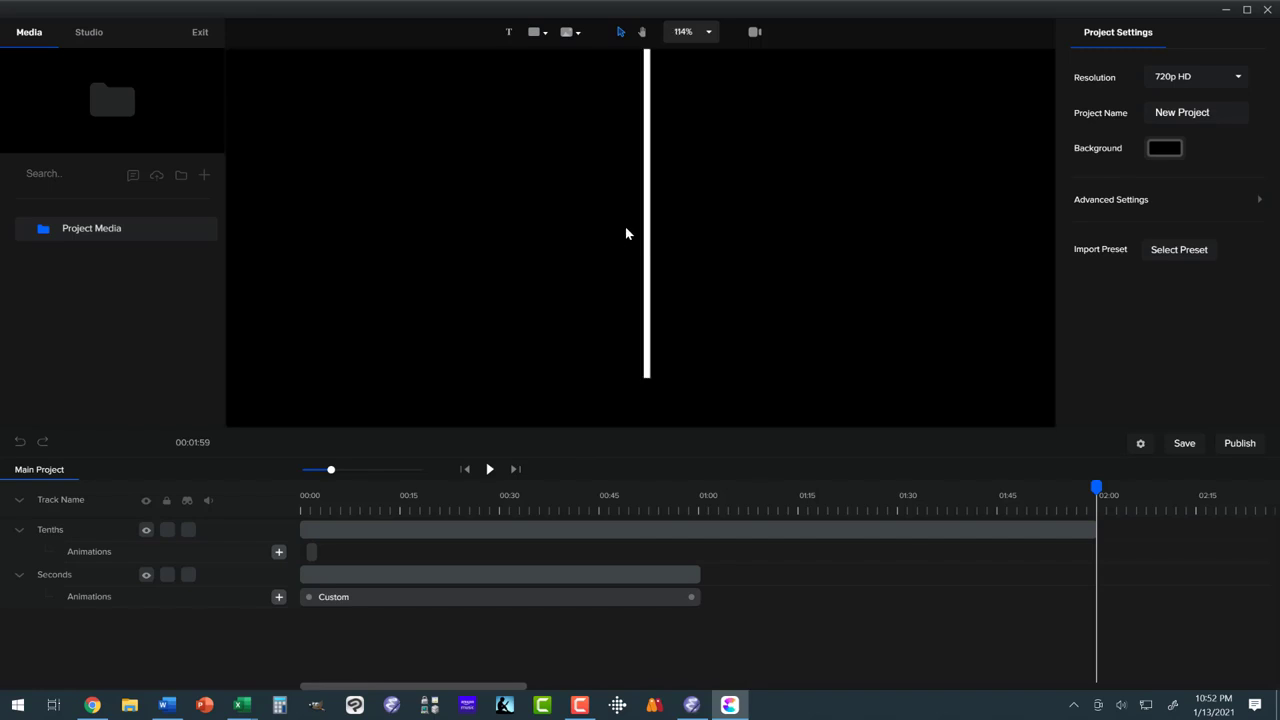
{"action": "left_click_drag", "start_coordinate": [657, 214], "coordinate": [622, 215]}
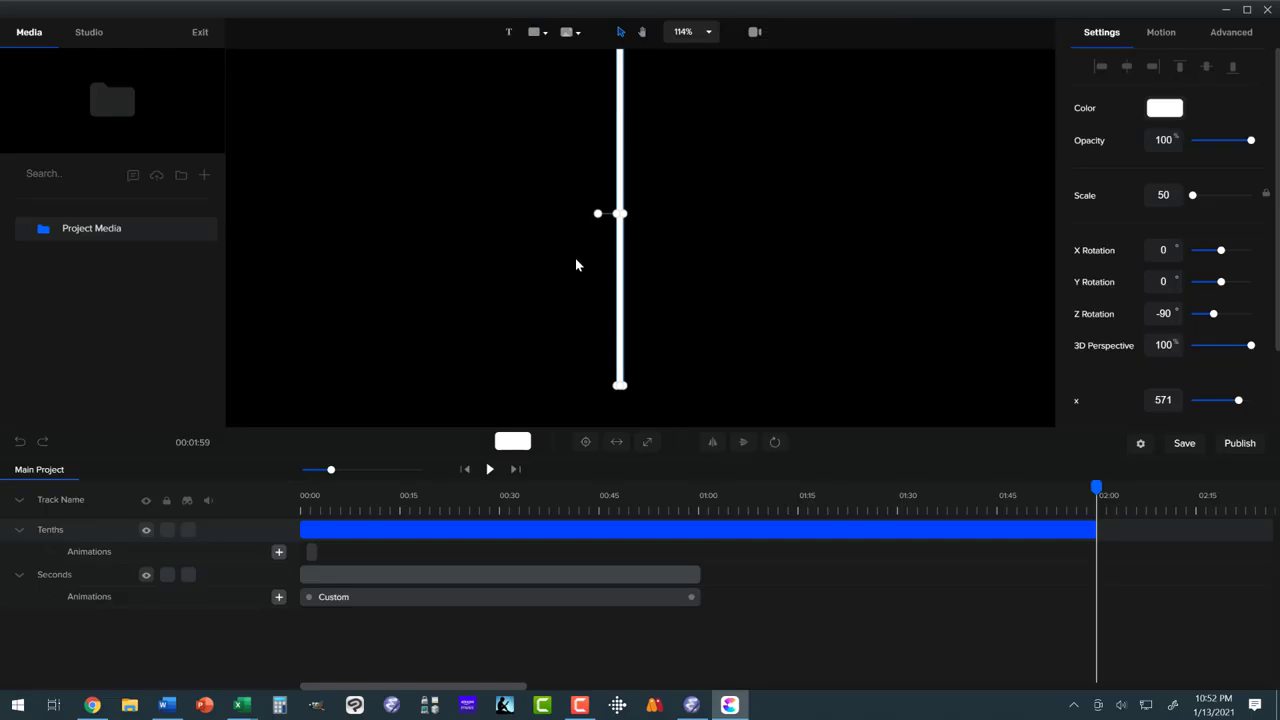
{"action": "scroll", "coordinate": [575, 264], "scroll_direction": "down", "scroll_amount": 3}
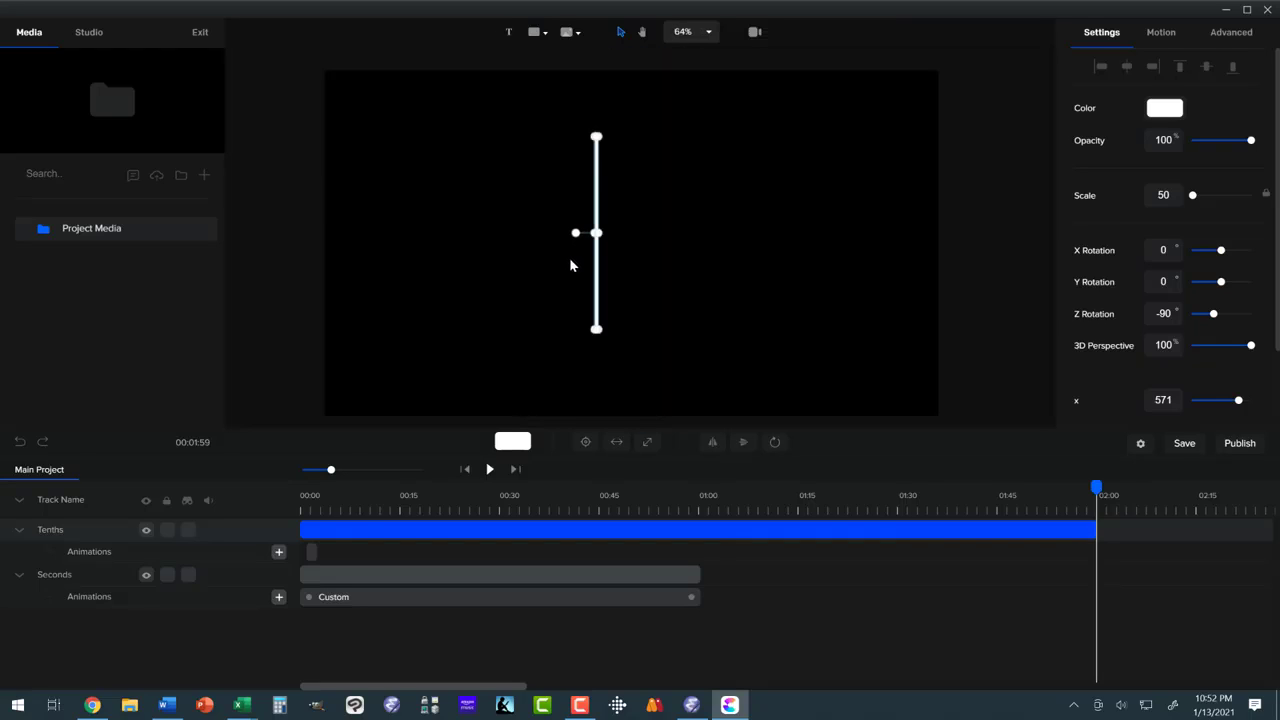
{"action": "scroll", "coordinate": [572, 264], "scroll_direction": "up", "scroll_amount": 3}
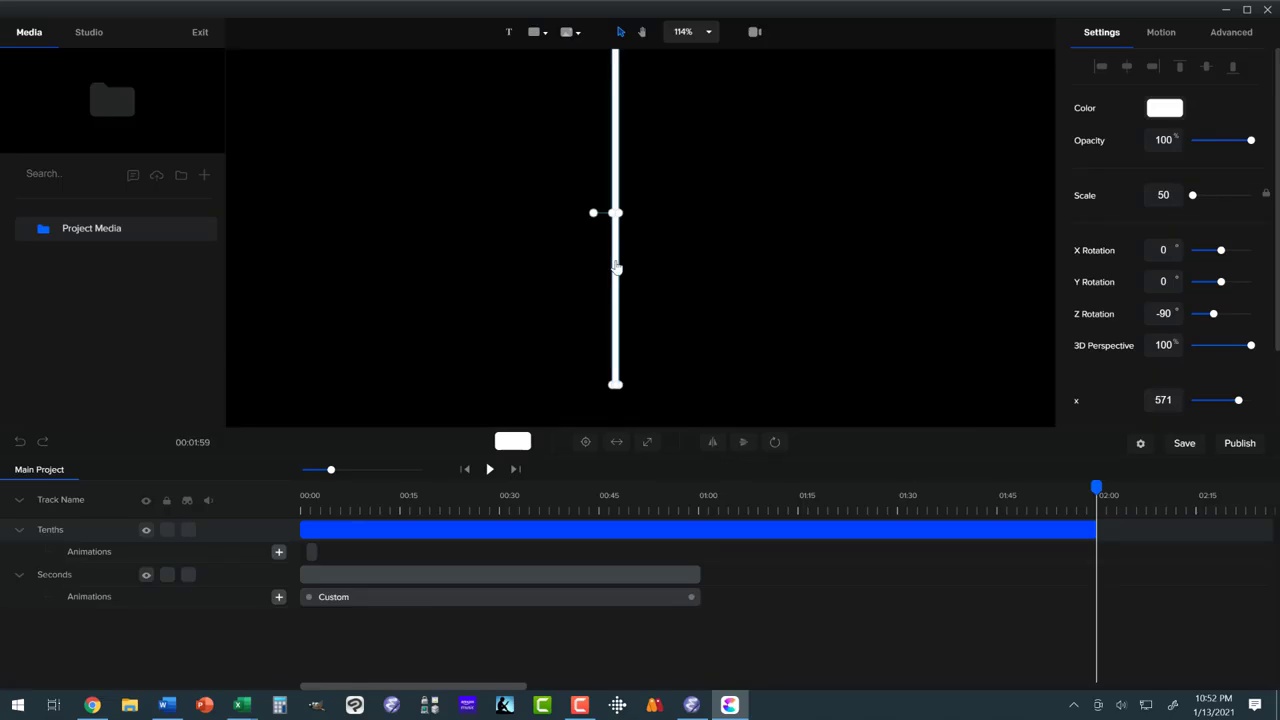
{"action": "left_click_drag", "start_coordinate": [618, 268], "coordinate": [600, 309]}
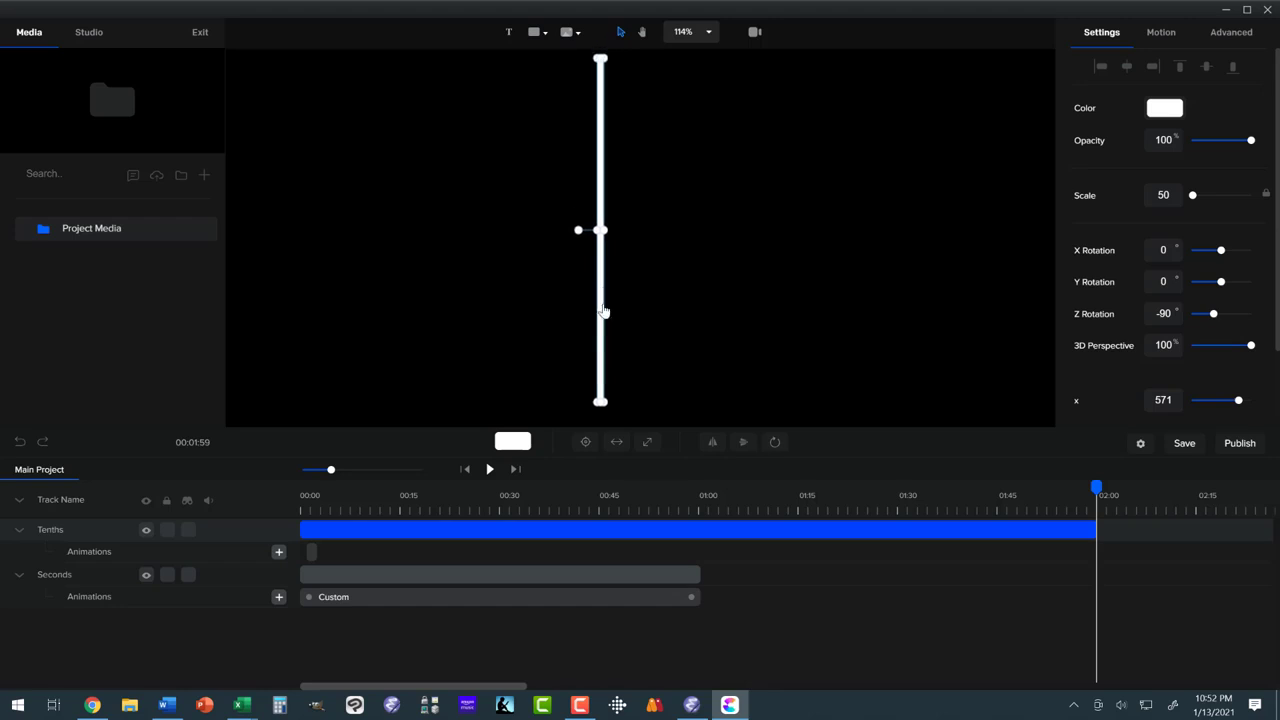
- Go back to about 48 seconds and place the Seconds line's base on the Tenths line's base, at x 553
{"action": "left_click", "coordinate": [547, 576]}
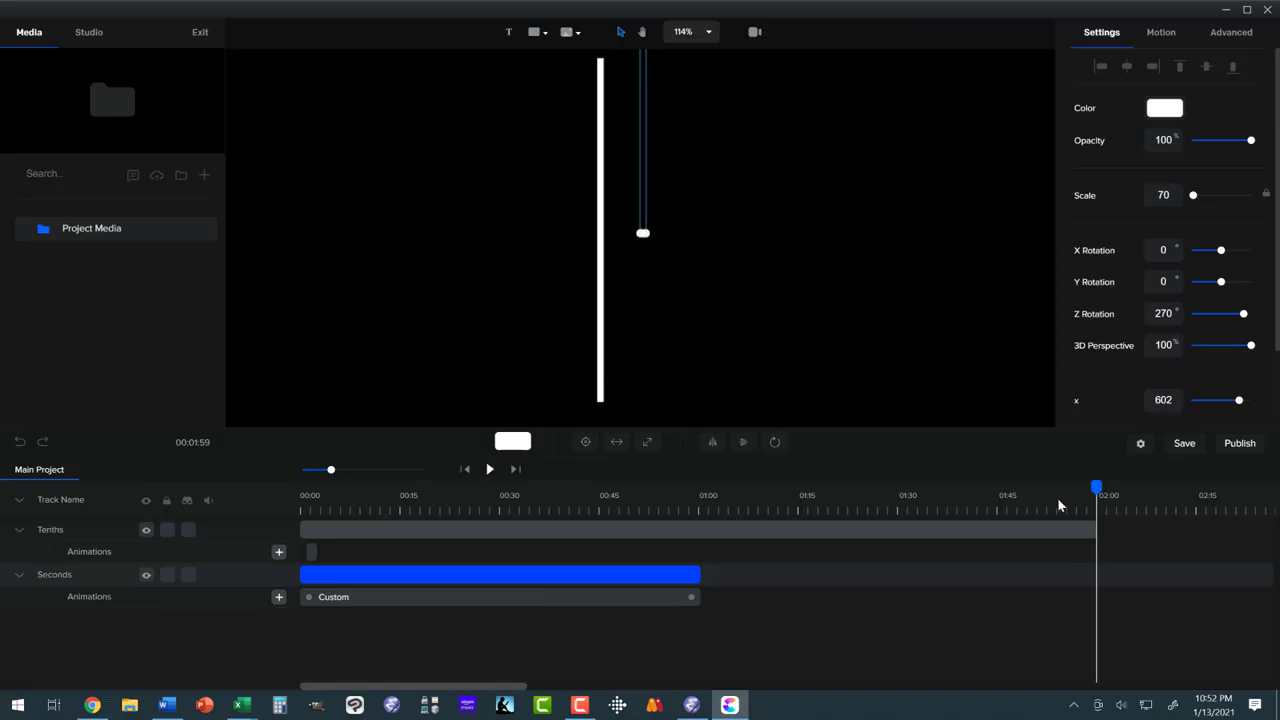
{"action": "left_click_drag", "start_coordinate": [1031, 485], "coordinate": [619, 490]}
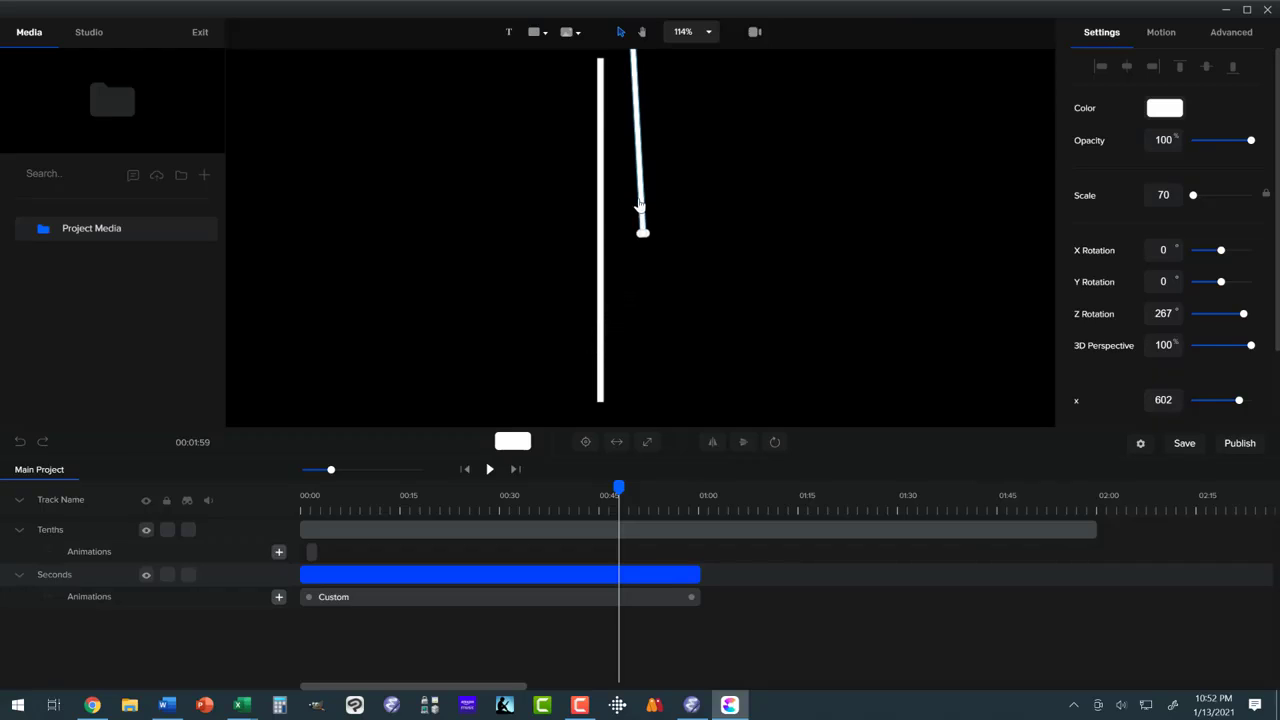
{"action": "left_click_drag", "start_coordinate": [634, 206], "coordinate": [599, 364]}
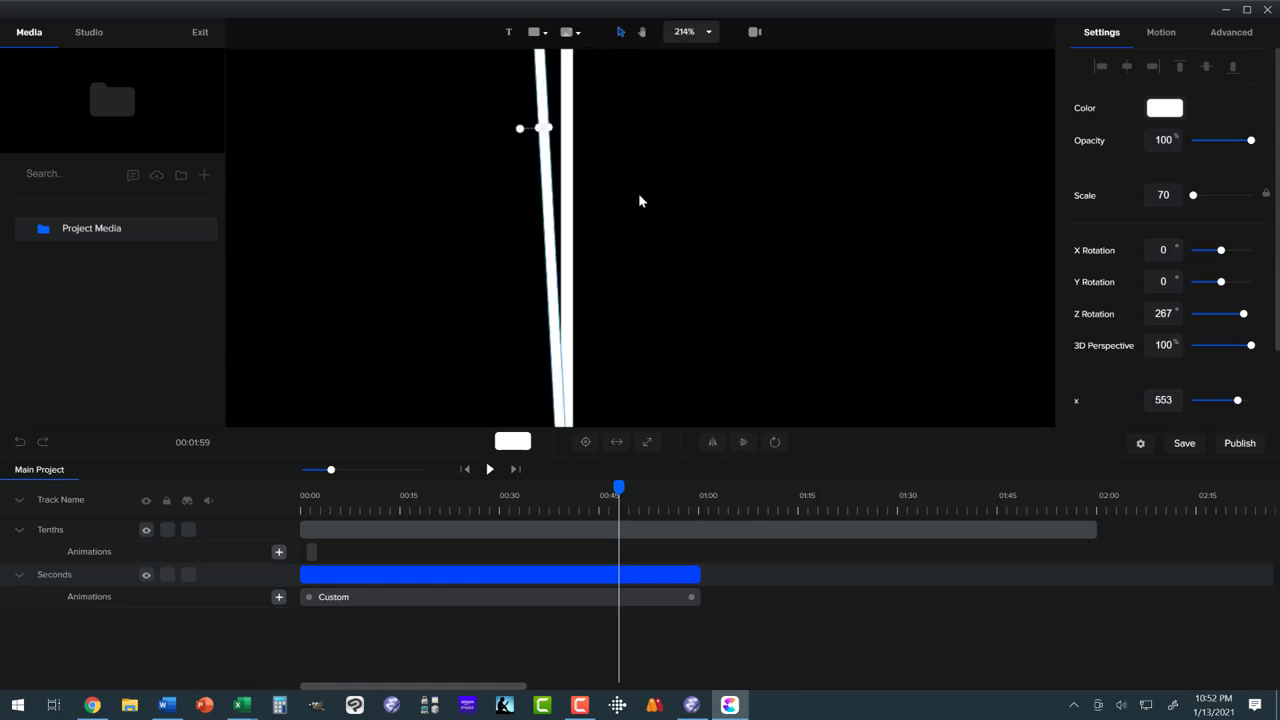
- Shorten the Seconds line from its upper end to a scale of about 67 so that its tip lies inside the canvas
{"action": "left_click", "coordinate": [687, 38]}
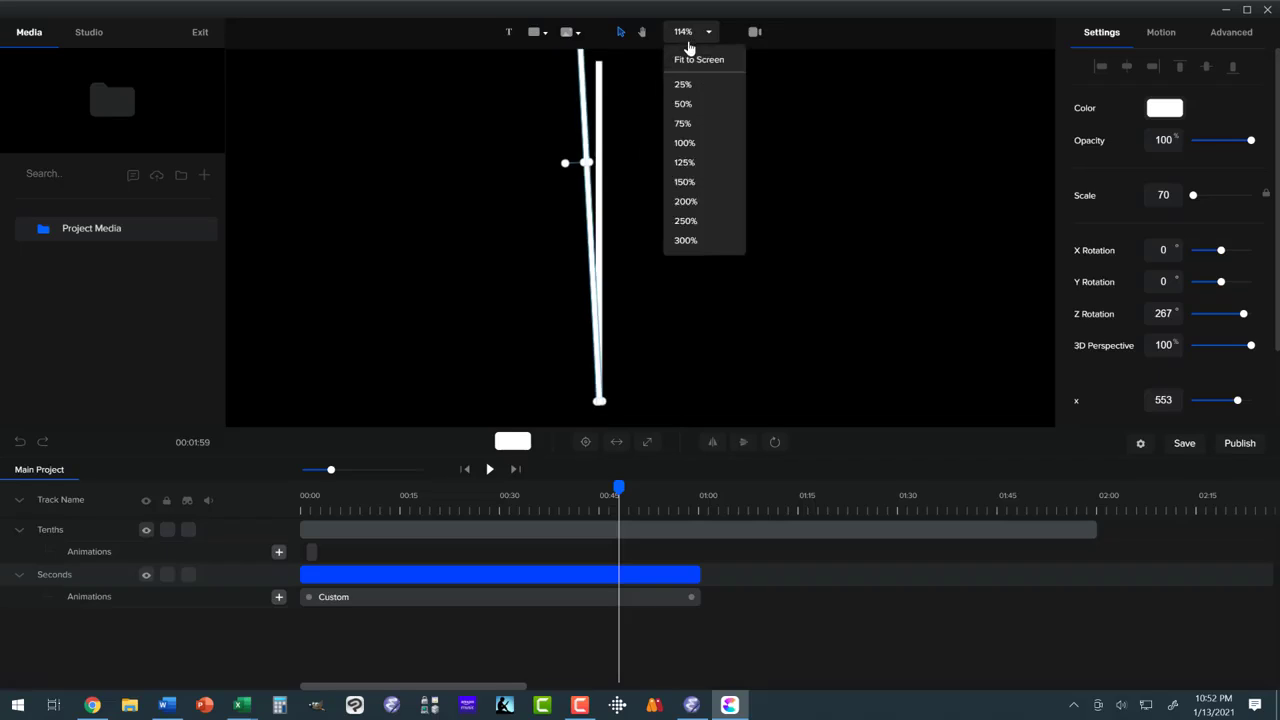
{"action": "left_click", "coordinate": [686, 55]}
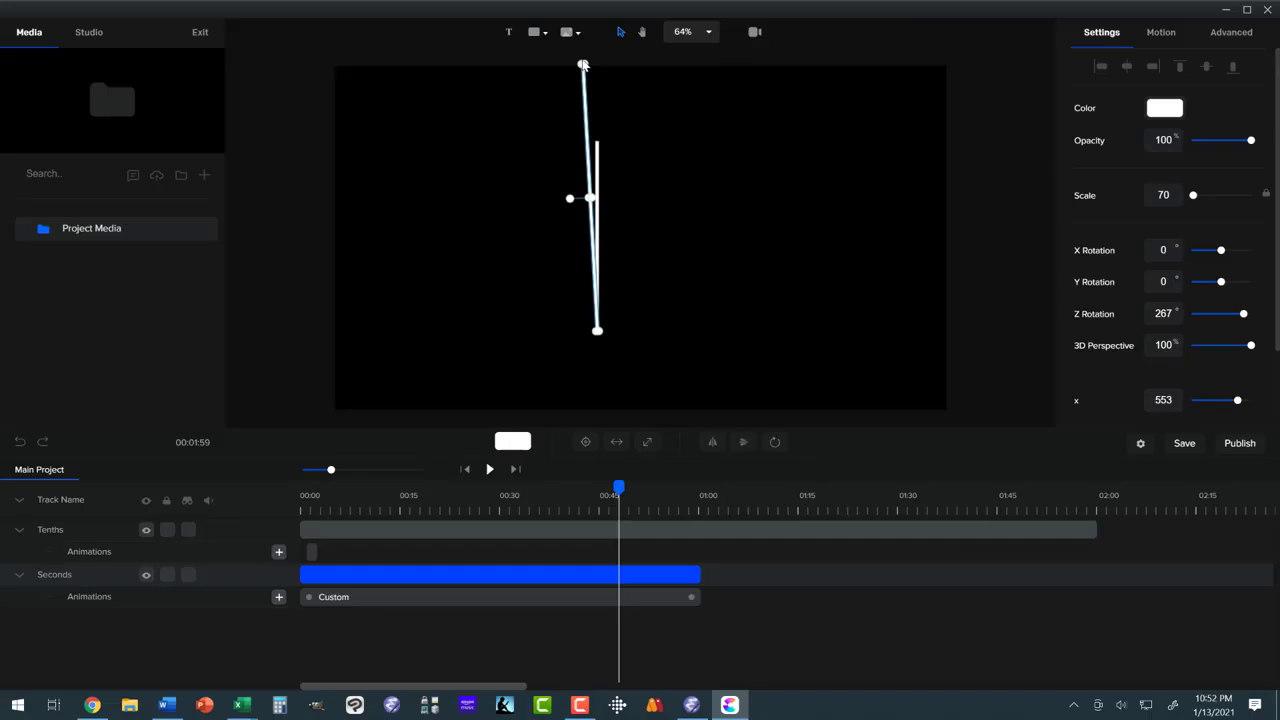
{"action": "scroll", "coordinate": [583, 65], "scroll_direction": "up", "scroll_amount": 5}
{"action": "scroll", "coordinate": [583, 66], "scroll_direction": "up", "scroll_amount": 6}
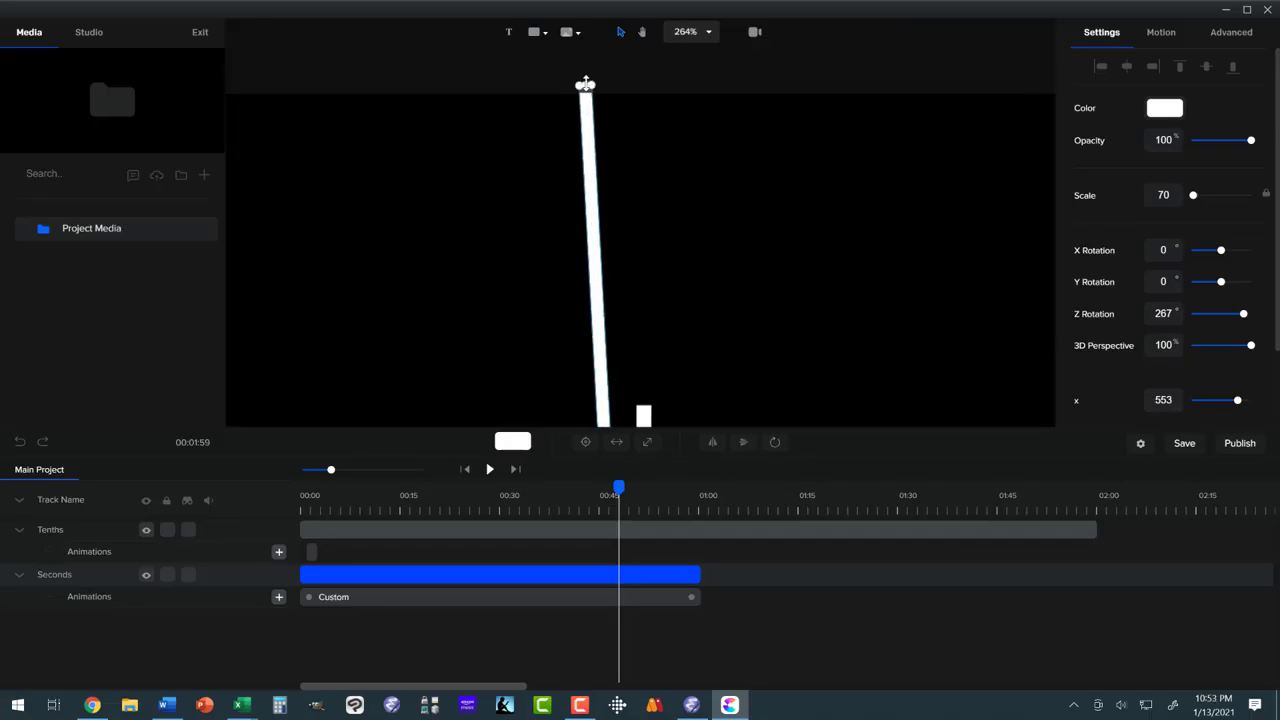
{"action": "left_click_drag", "start_coordinate": [585, 84], "coordinate": [589, 133]}
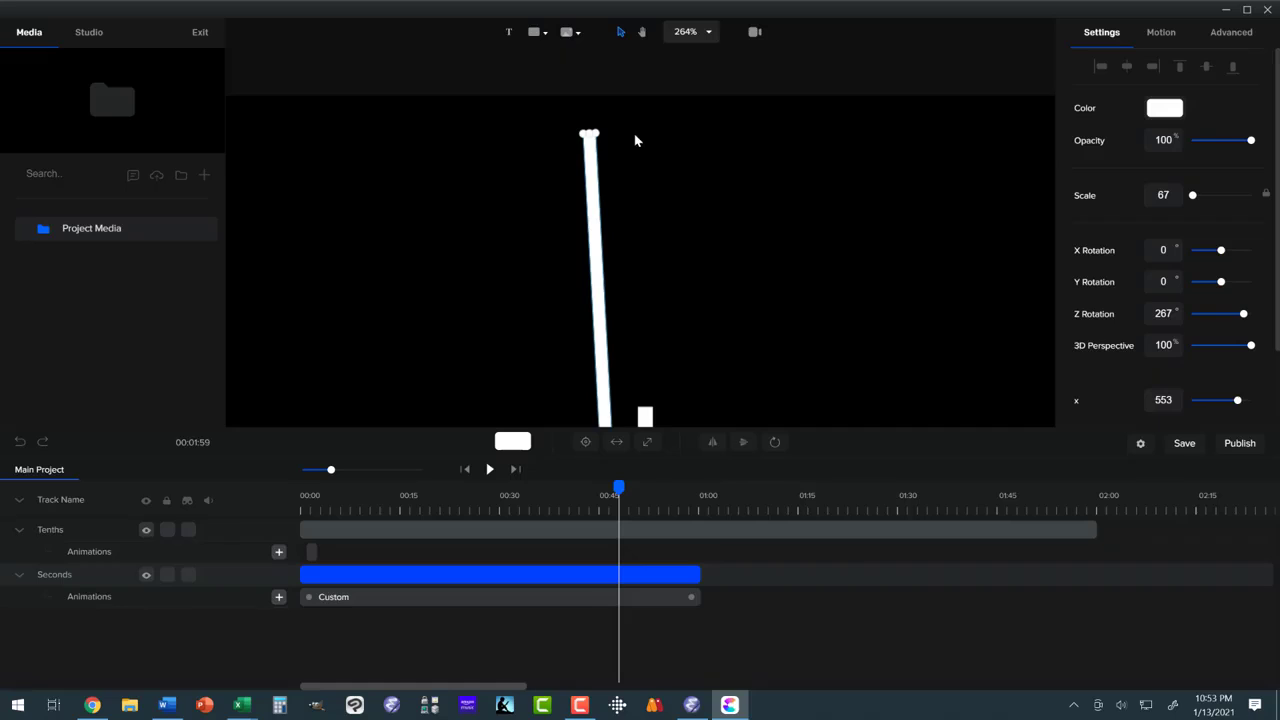
{"action": "left_click", "coordinate": [705, 38]}
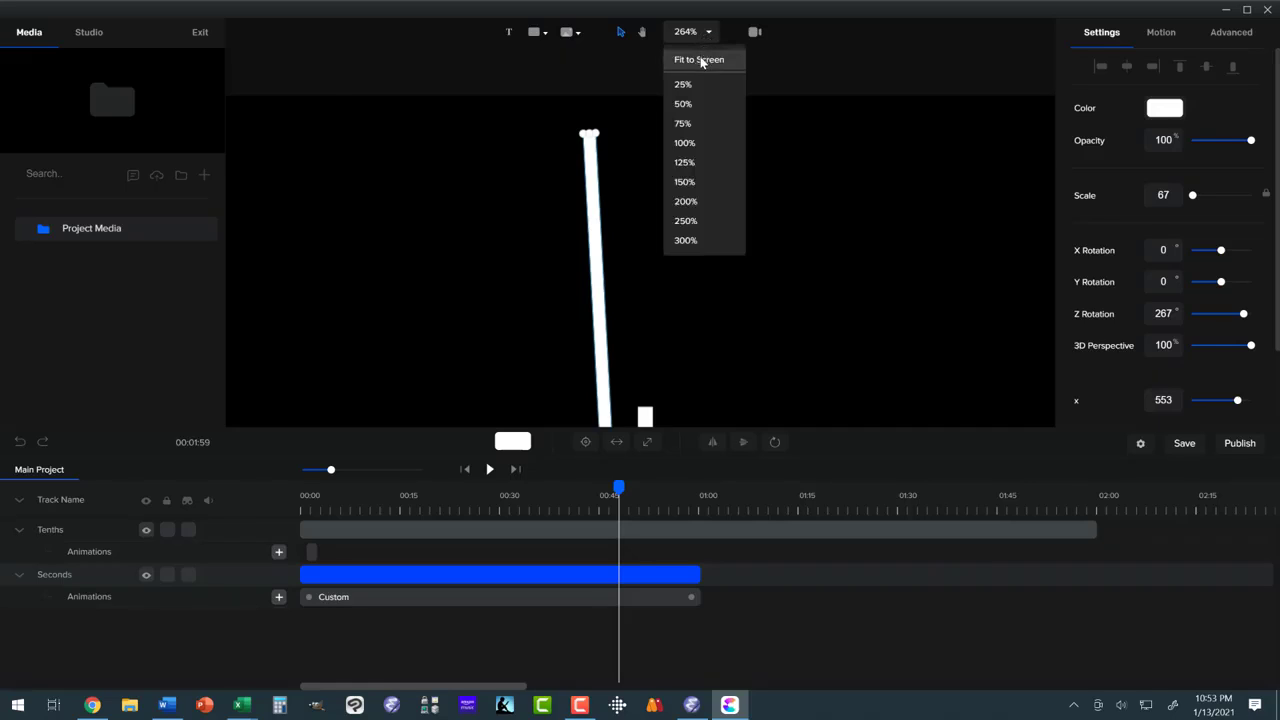
- Fit the canvas to the screen and check the Seconds line's orientation at about one minute
{"action": "left_click", "coordinate": [703, 56]}
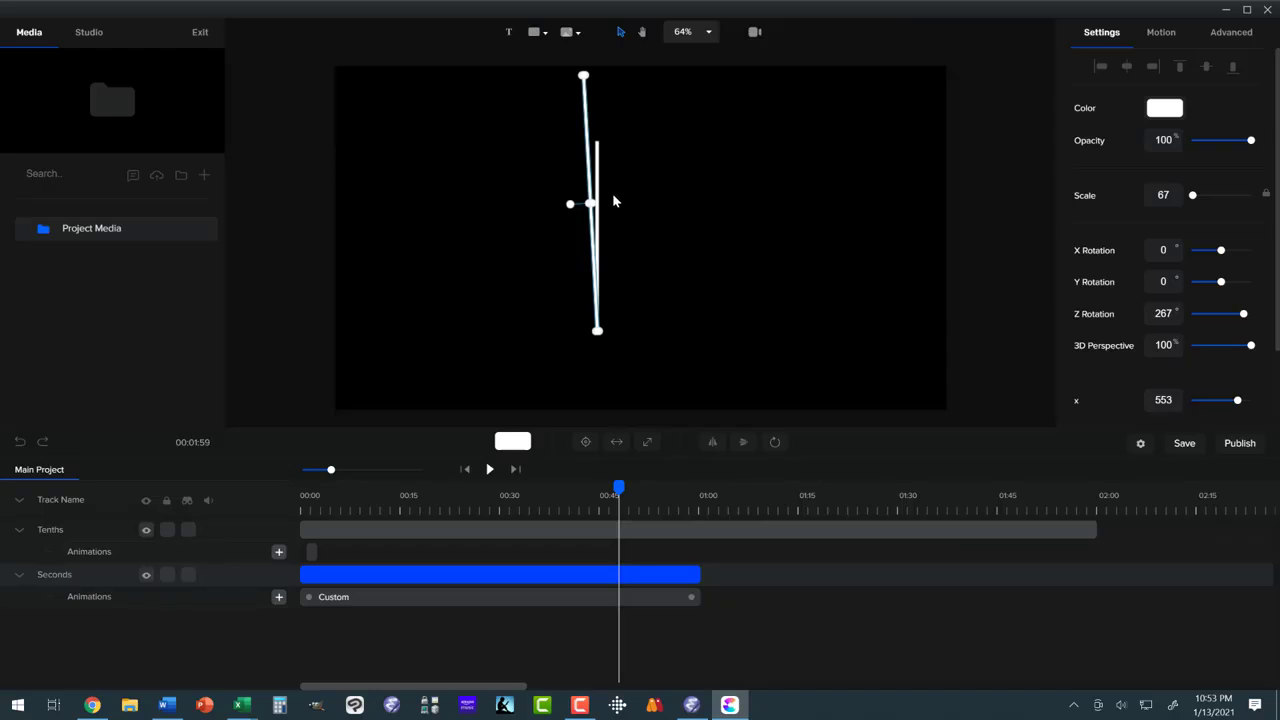
{"action": "left_click", "coordinate": [611, 524]}
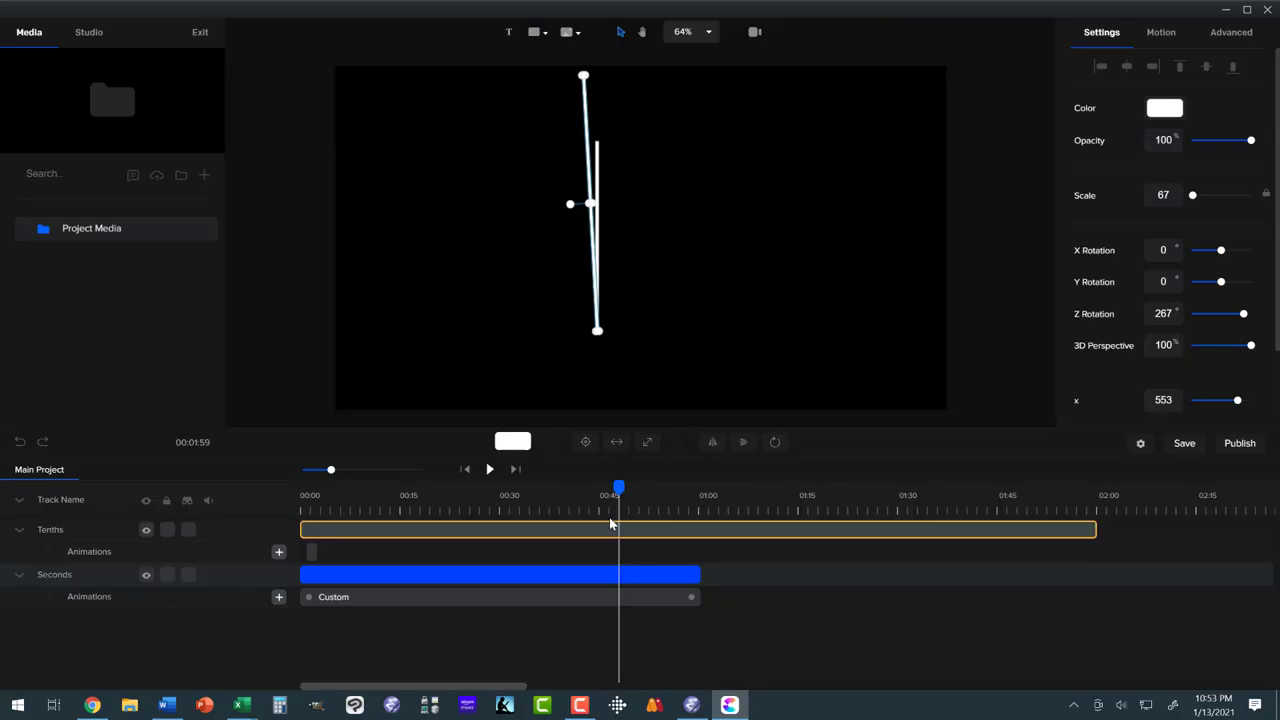
{"action": "left_click_drag", "start_coordinate": [617, 488], "coordinate": [699, 511]}
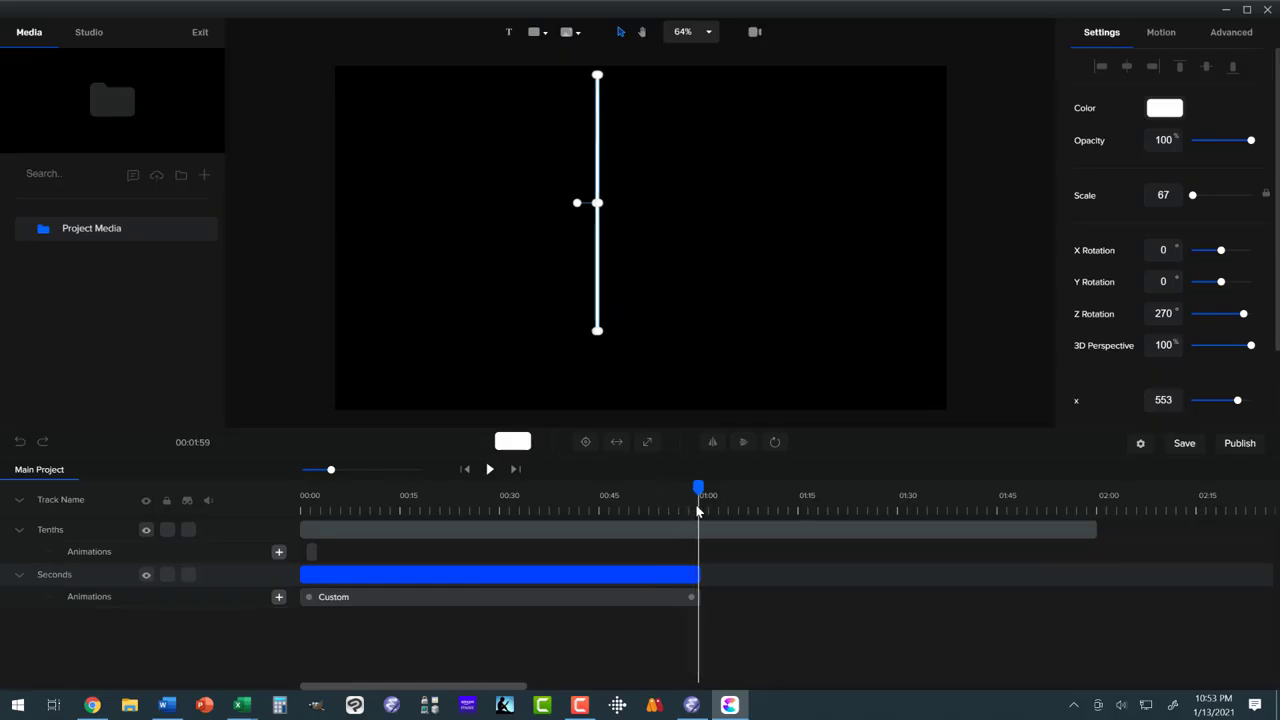
{"action": "left_click", "coordinate": [546, 573]}
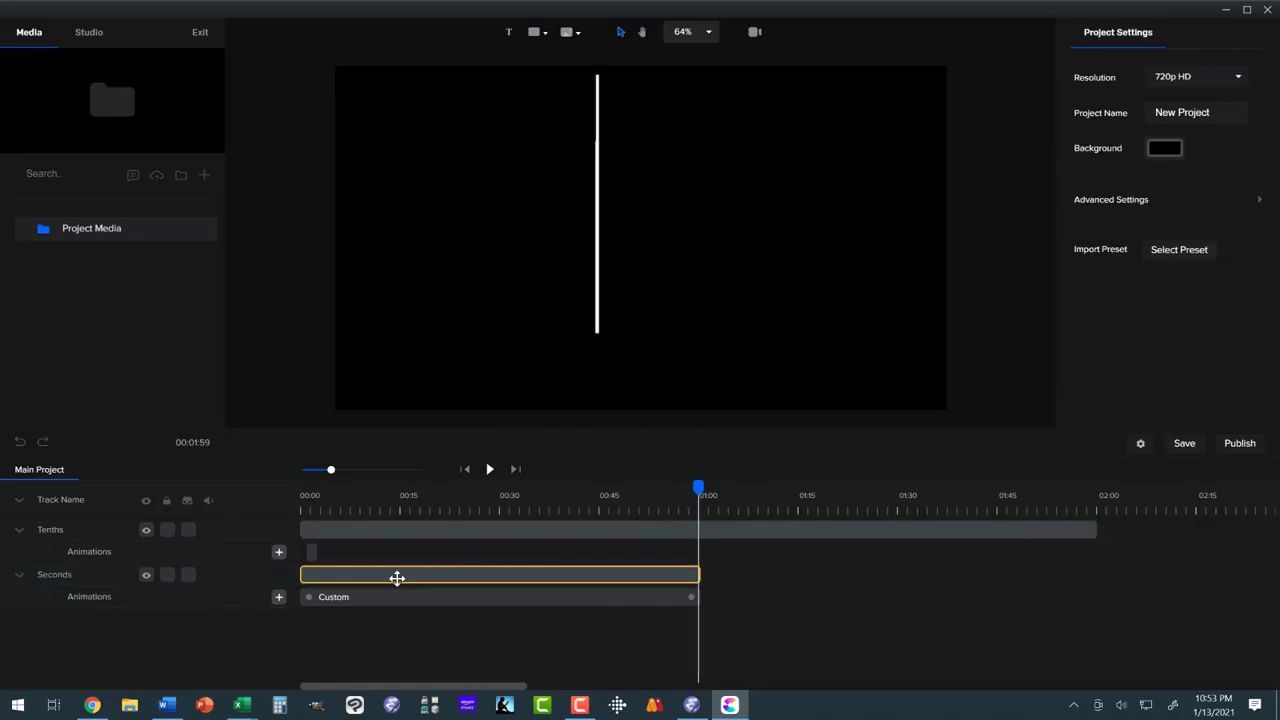
{"action": "left_click", "coordinate": [346, 577]}
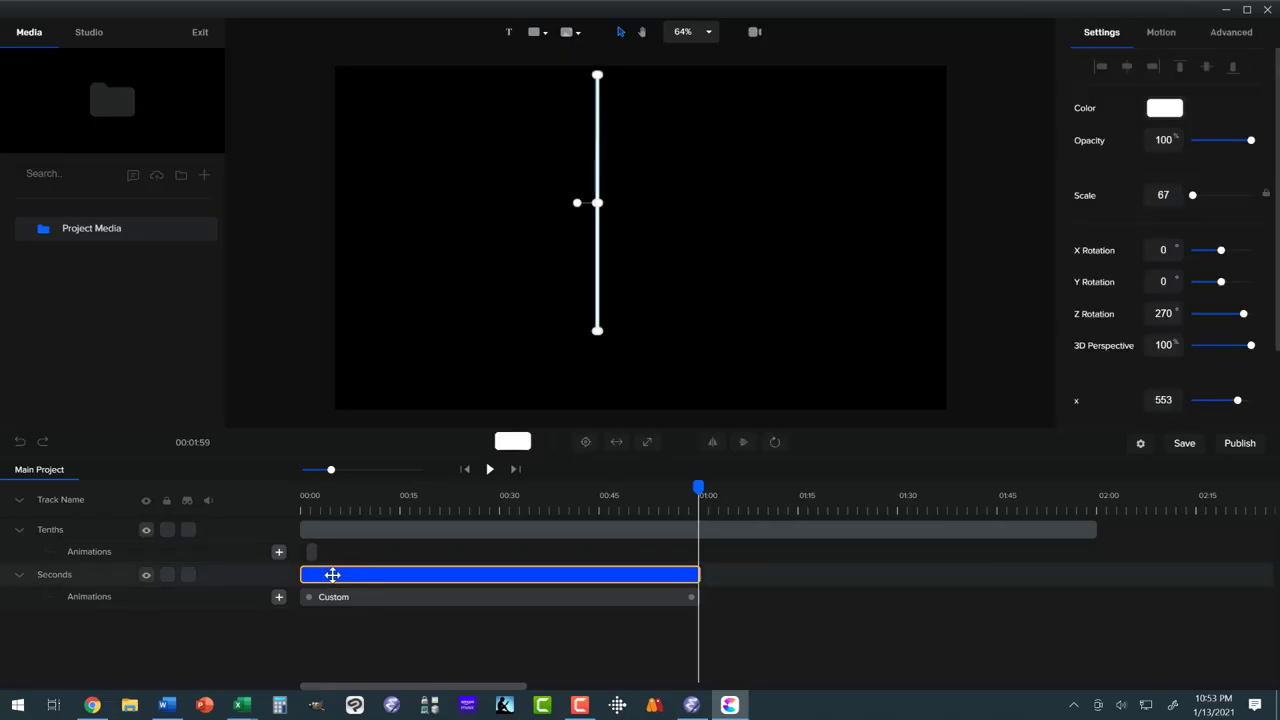
- Set the Seconds animation's easing to Linear with the Both direction
{"action": "left_click", "coordinate": [338, 598]}
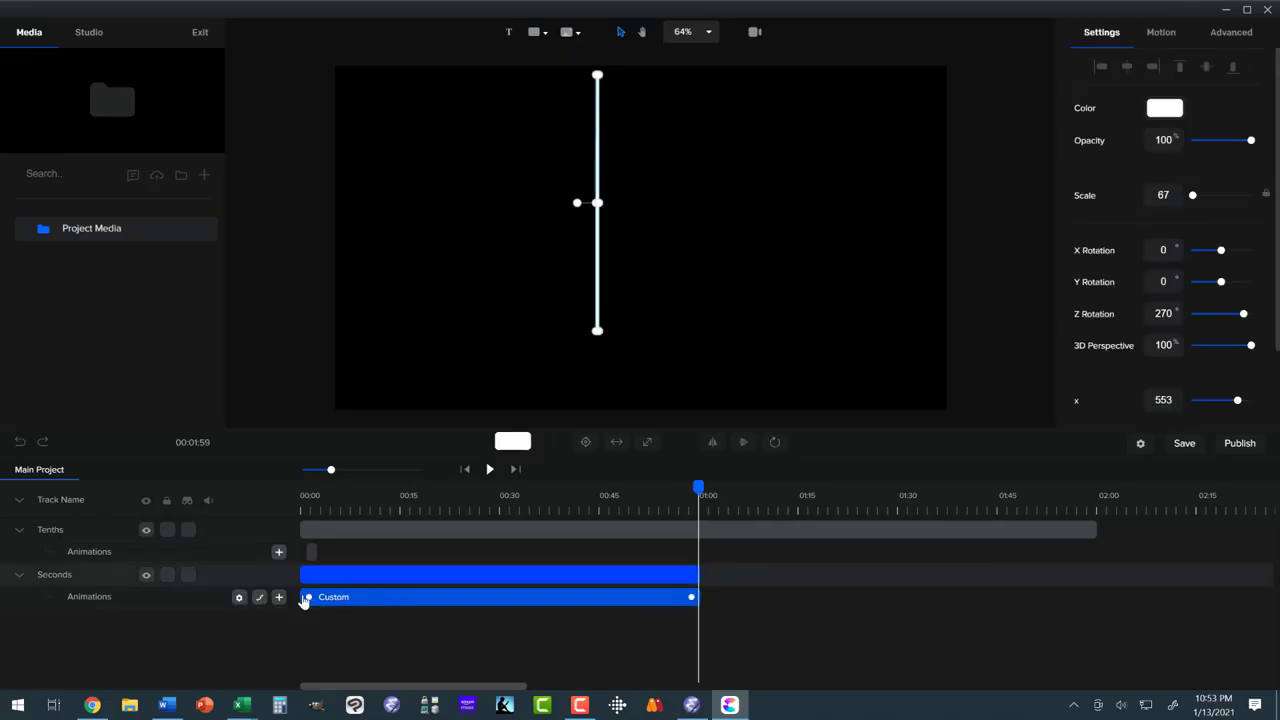
{"action": "left_click", "coordinate": [260, 598]}
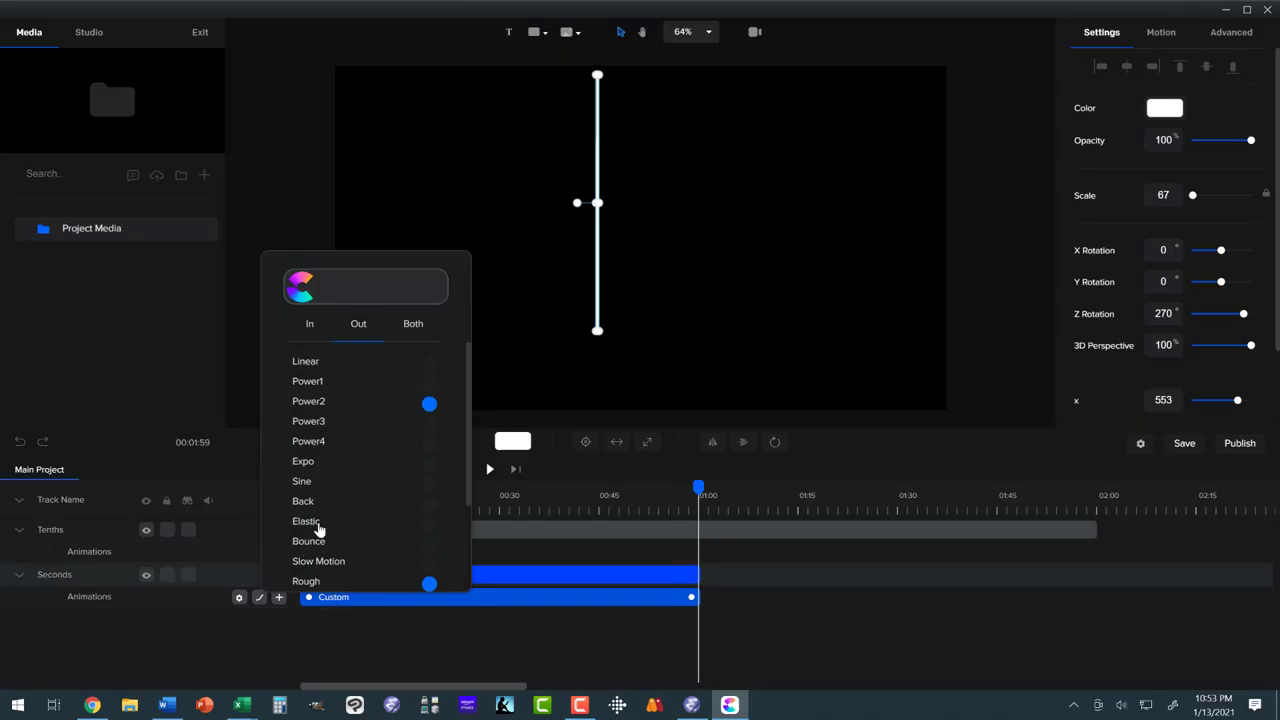
{"action": "left_click", "coordinate": [428, 361]}
{"action": "left_click", "coordinate": [411, 324]}
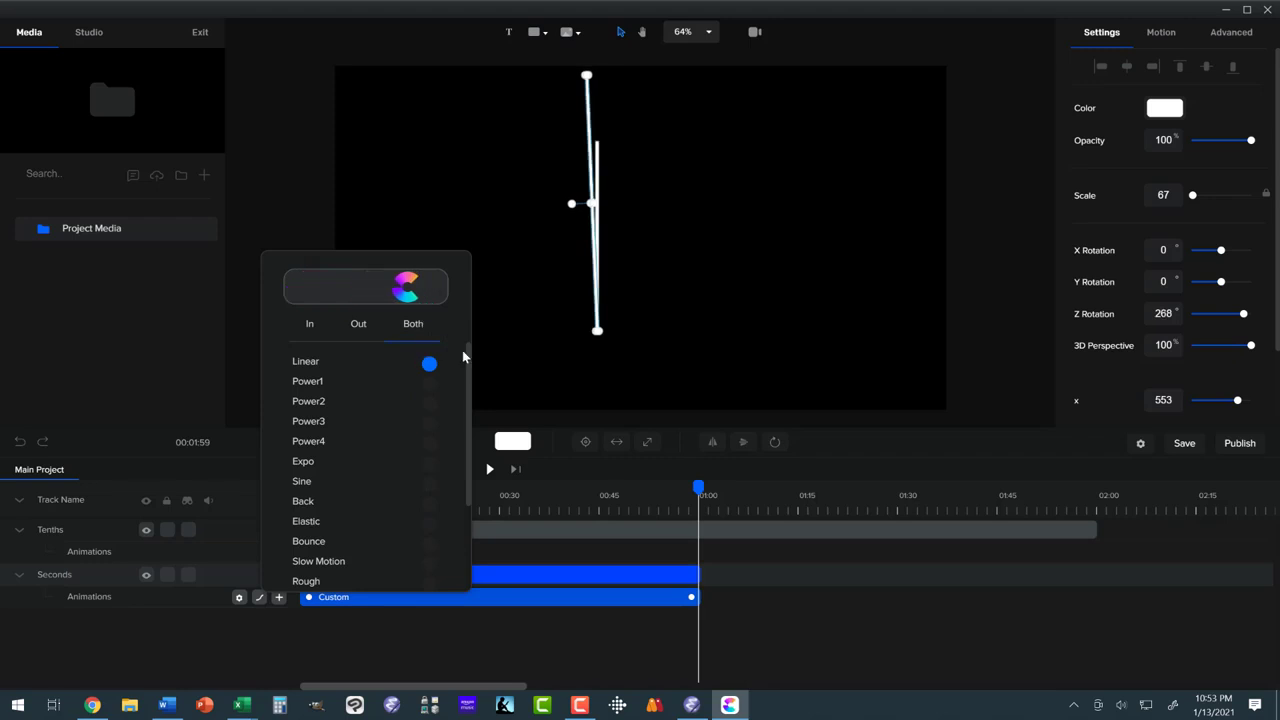
{"action": "left_click", "coordinate": [805, 570]}
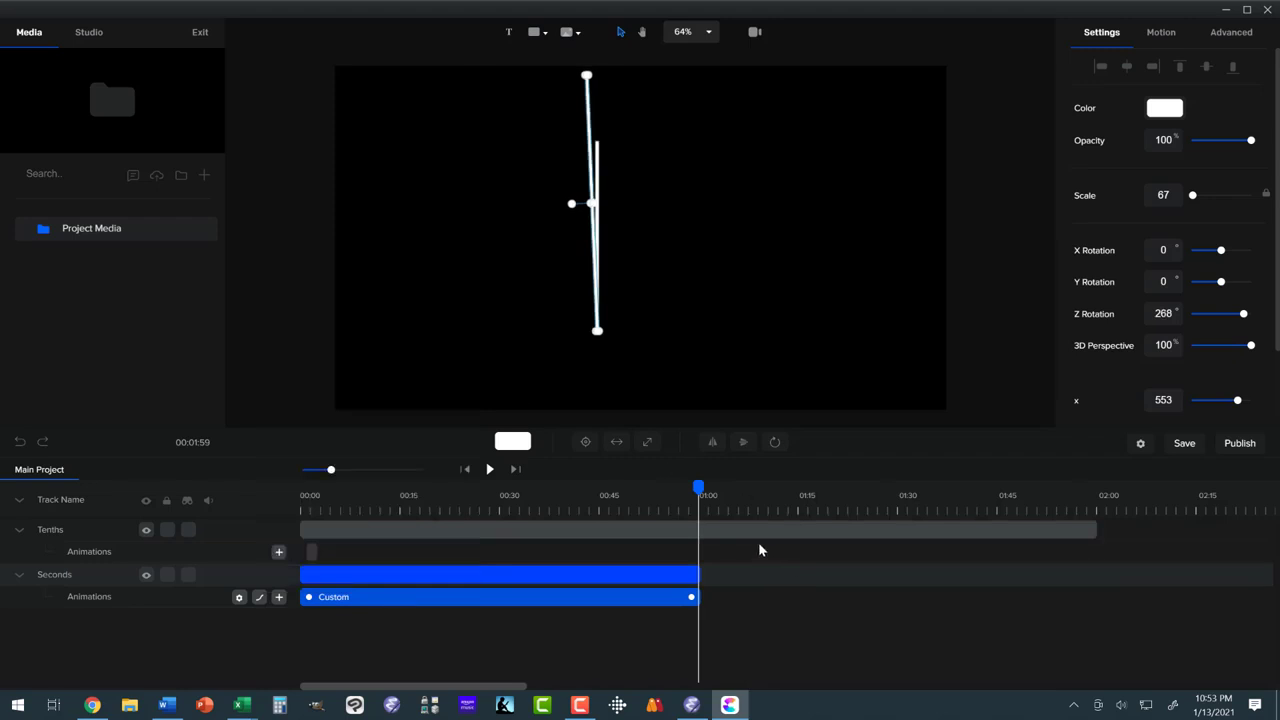
- Shift the short Tenths animation to about 4.5 seconds and, at about 41 seconds, rotate the Tenths line to a Z rotation of 278°
{"action": "left_click", "coordinate": [335, 552]}
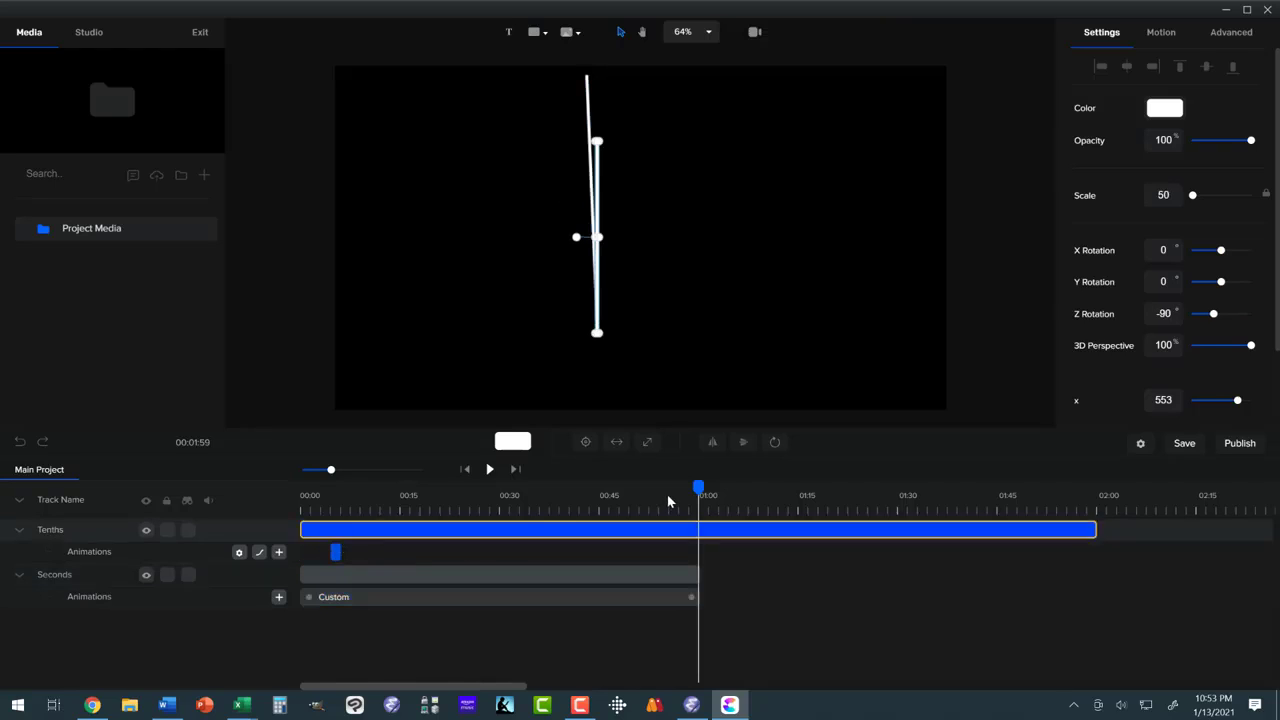
{"action": "left_click_drag", "start_coordinate": [693, 486], "coordinate": [575, 486]}
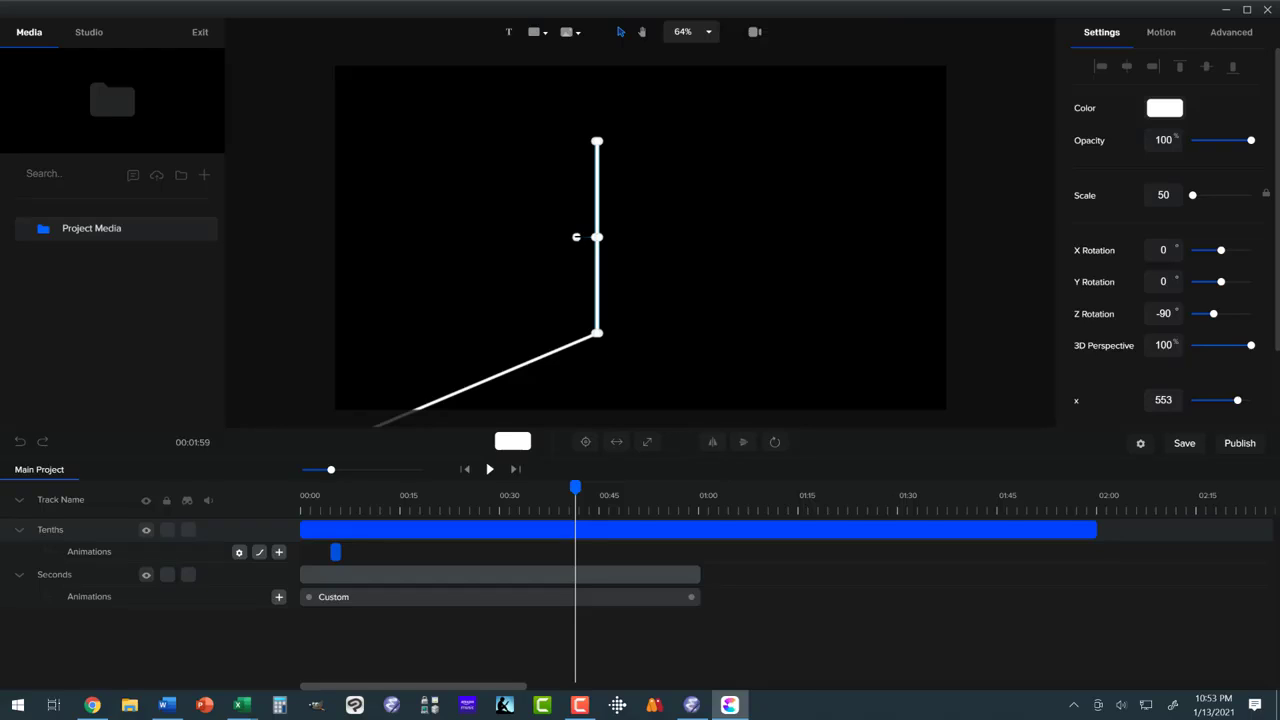
{"action": "left_click_drag", "start_coordinate": [576, 237], "coordinate": [590, 235]}
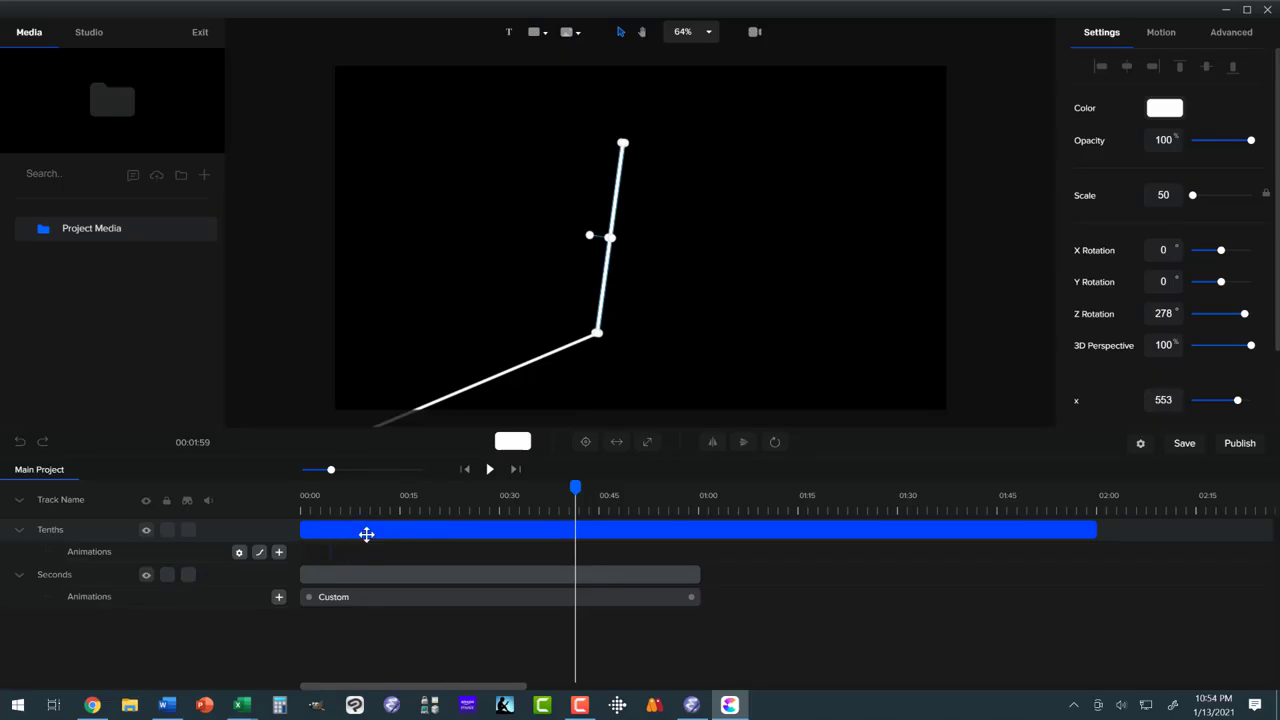
{"action": "left_click", "coordinate": [38, 451]}
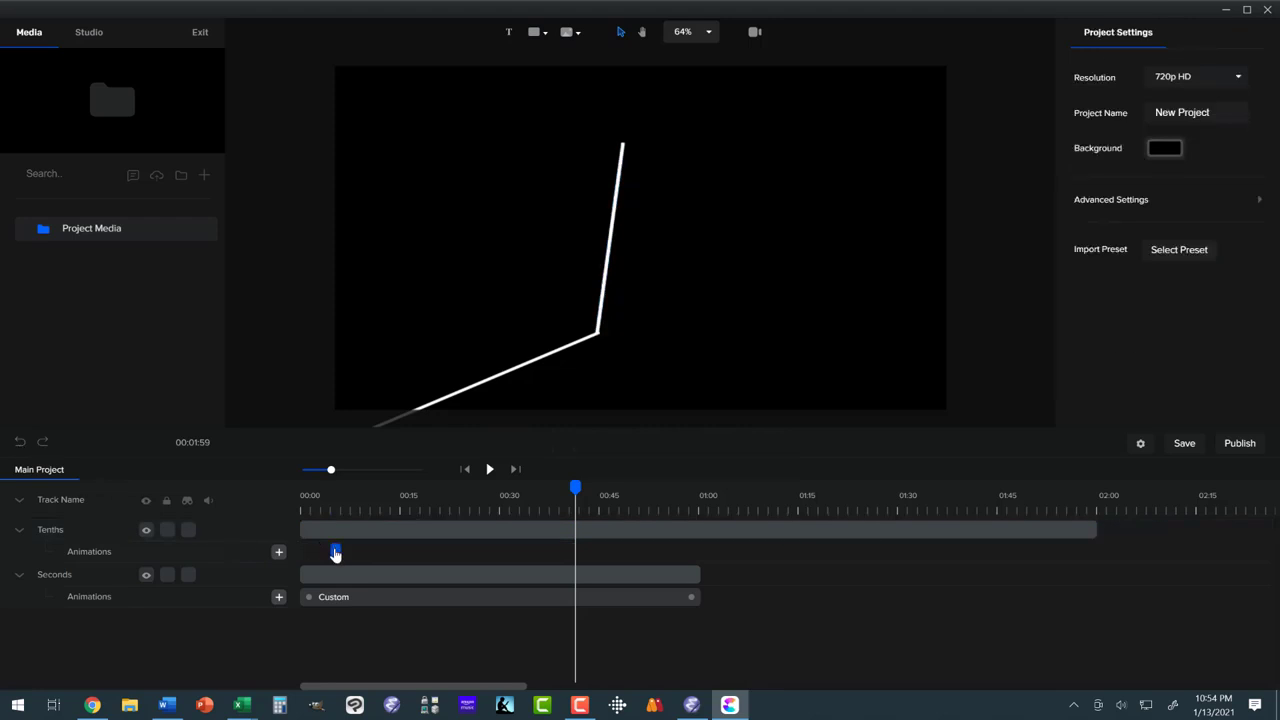
- Stretch the Tenths animation so it runs from the start of the timeline to about 19 seconds
{"action": "left_click_drag", "start_coordinate": [331, 469], "coordinate": [371, 472]}
{"action": "left_click_drag", "start_coordinate": [396, 688], "coordinate": [320, 680]}
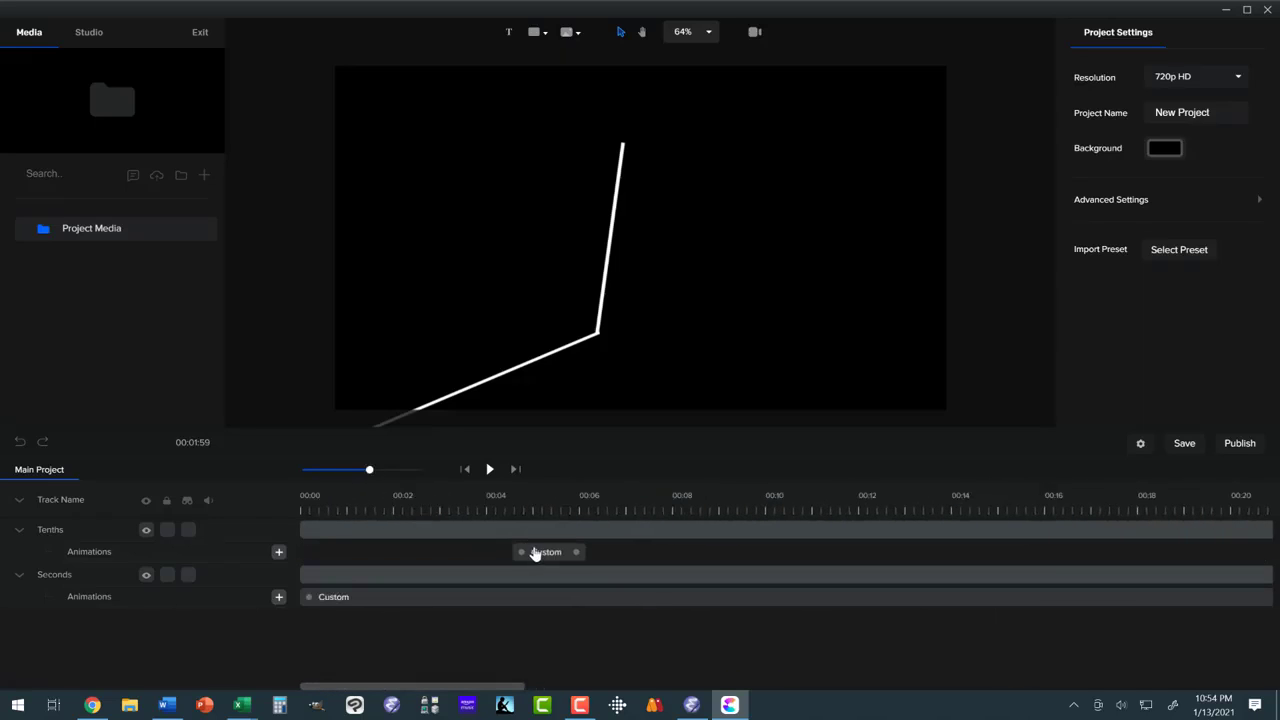
{"action": "left_click_drag", "start_coordinate": [531, 557], "coordinate": [1208, 537]}
{"action": "left_click", "coordinate": [1015, 520]}
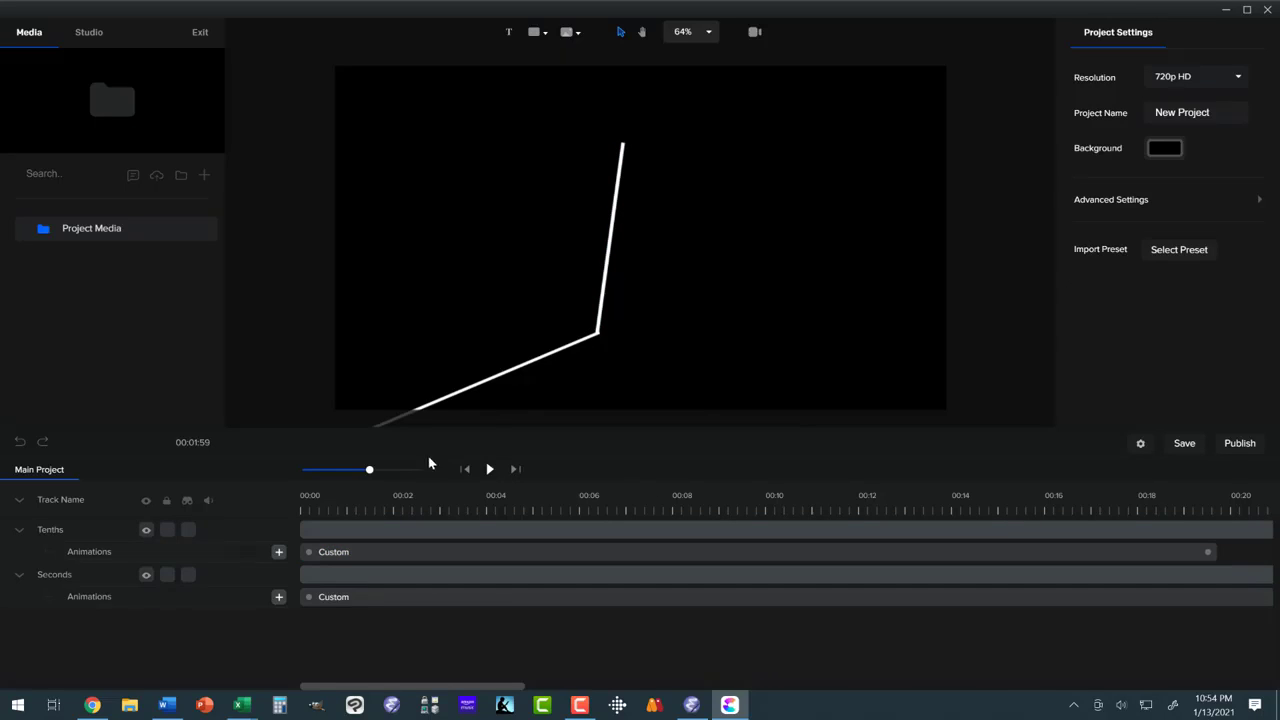
- Extend the end of the Tenths animation to the end of its track at about two minutes
{"action": "left_click_drag", "start_coordinate": [366, 470], "coordinate": [347, 472]}
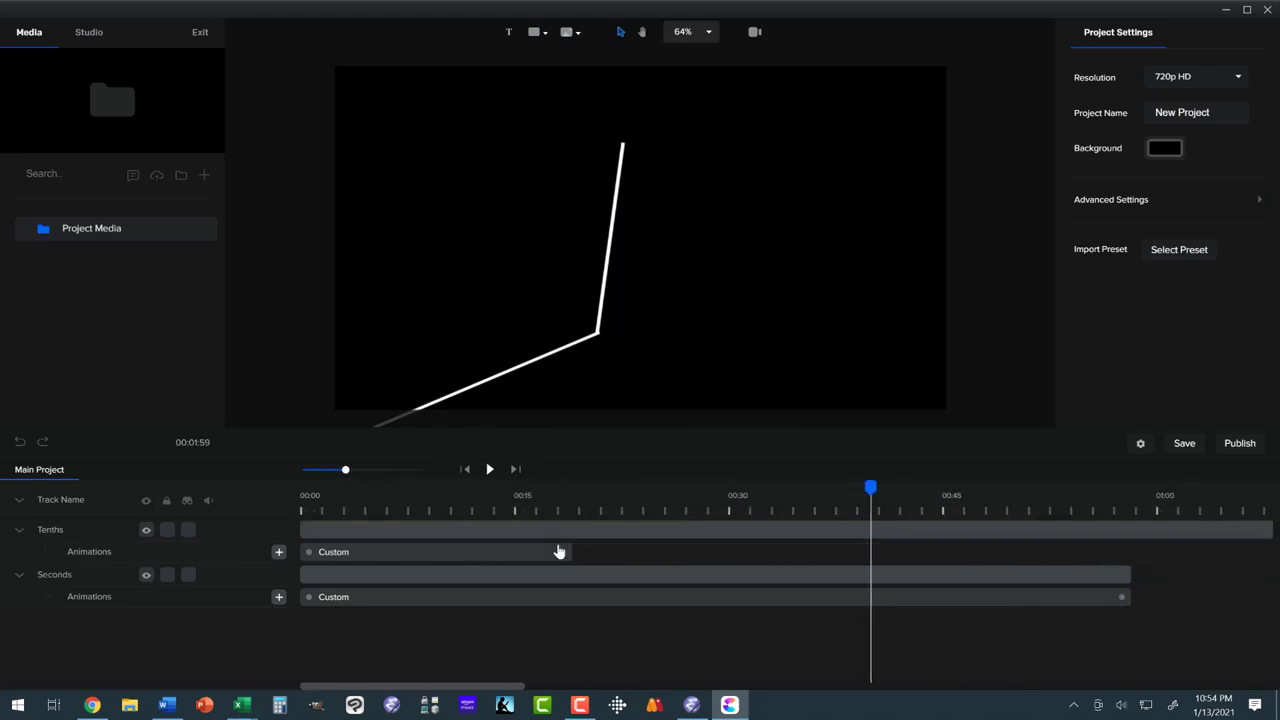
{"action": "left_click_drag", "start_coordinate": [565, 553], "coordinate": [1156, 551]}
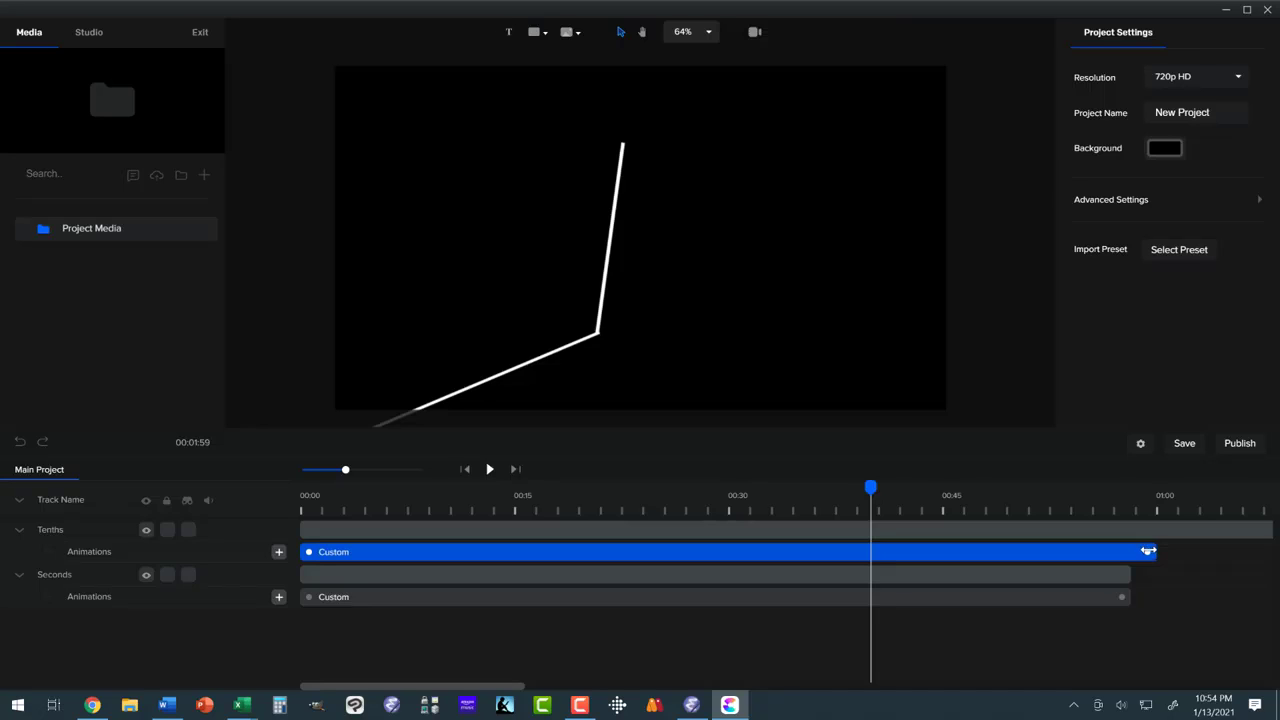
{"action": "left_click_drag", "start_coordinate": [1148, 551], "coordinate": [1268, 537]}
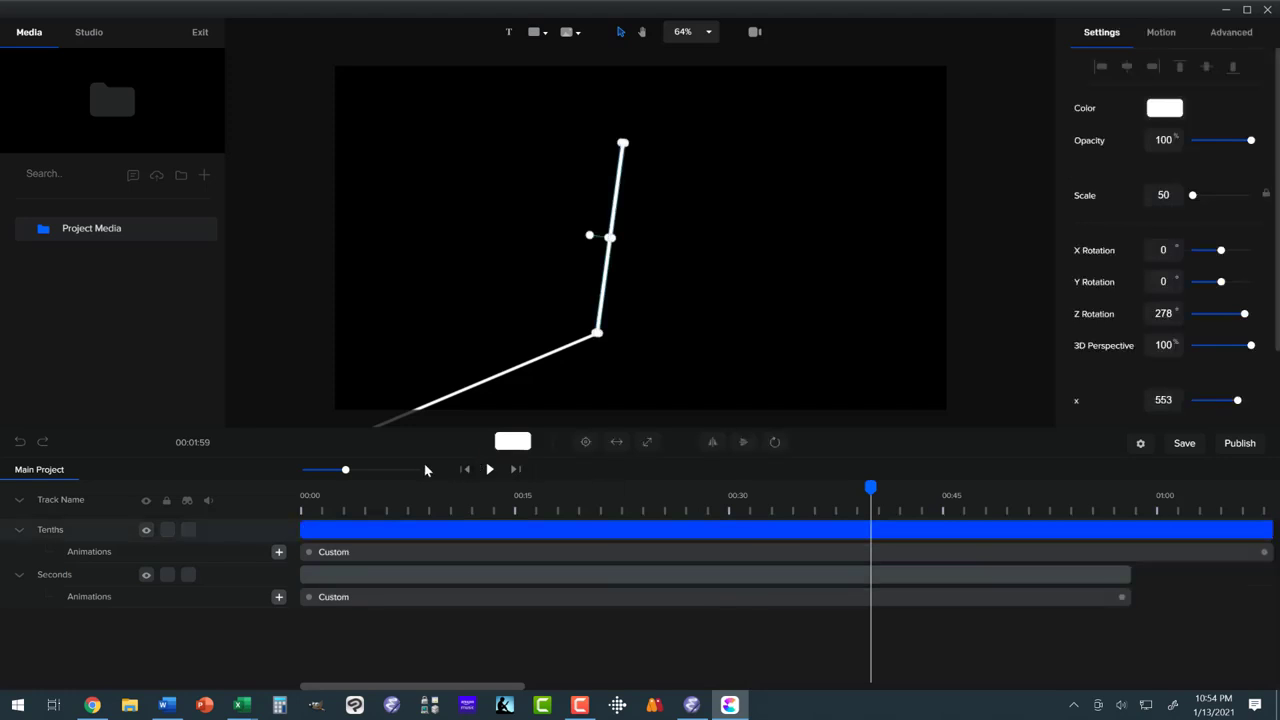
{"action": "left_click_drag", "start_coordinate": [343, 469], "coordinate": [331, 469]}
{"action": "left_click_drag", "start_coordinate": [760, 552], "coordinate": [1090, 551]}
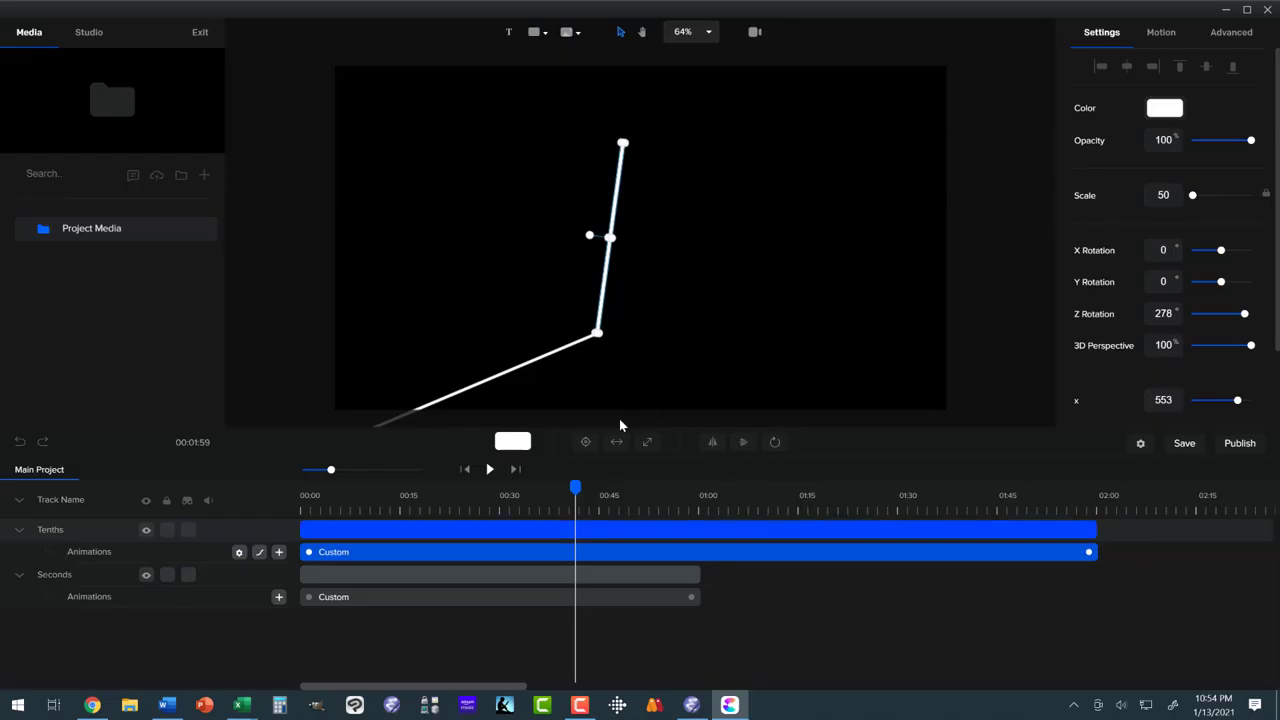
- At the timeline start, begin the Tenths animation at about 5 seconds and rotate the Tenths line upright to a Z rotation of 270°
{"action": "left_click_drag", "start_coordinate": [581, 497], "coordinate": [301, 498]}
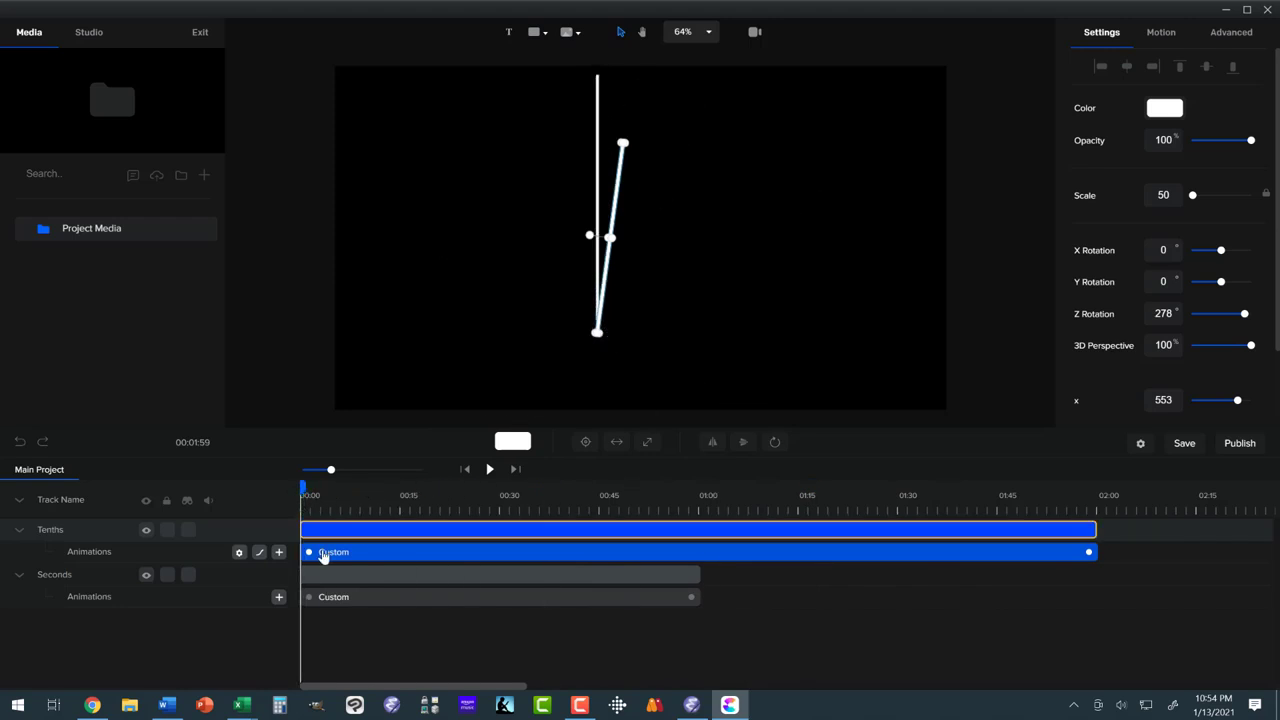
{"action": "left_click_drag", "start_coordinate": [320, 552], "coordinate": [337, 553]}
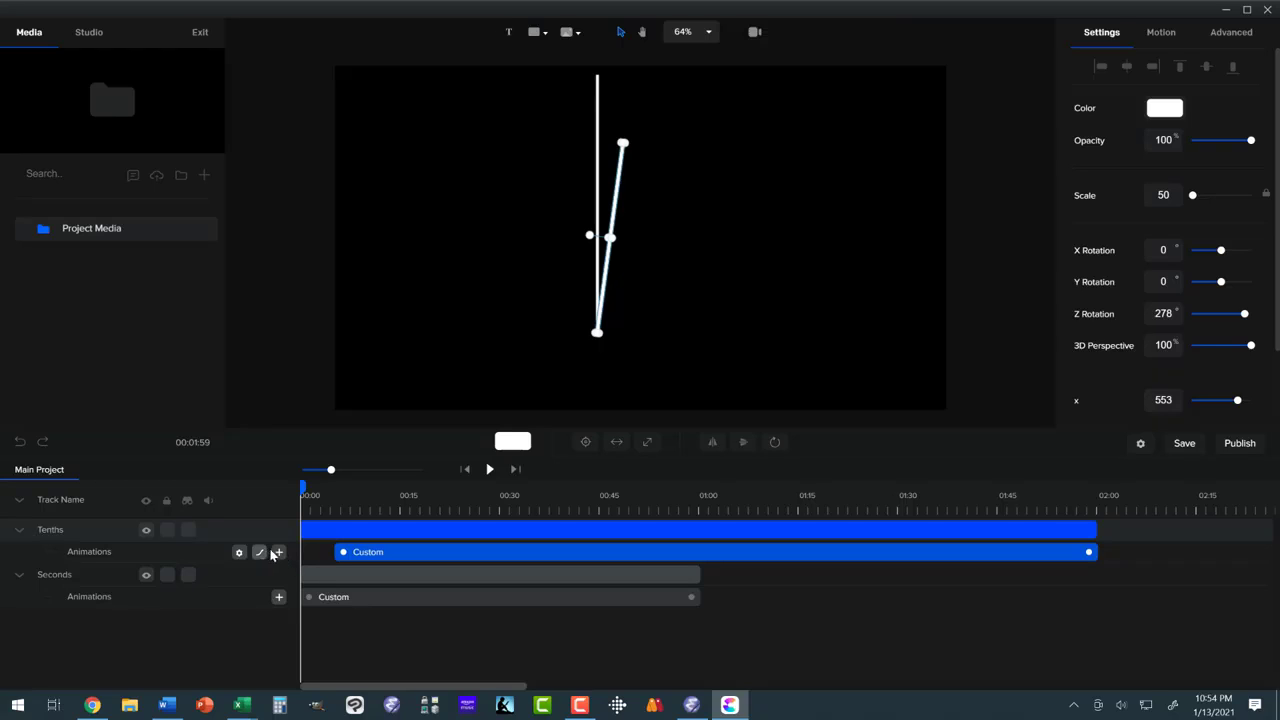
{"action": "left_click", "coordinate": [238, 552]}
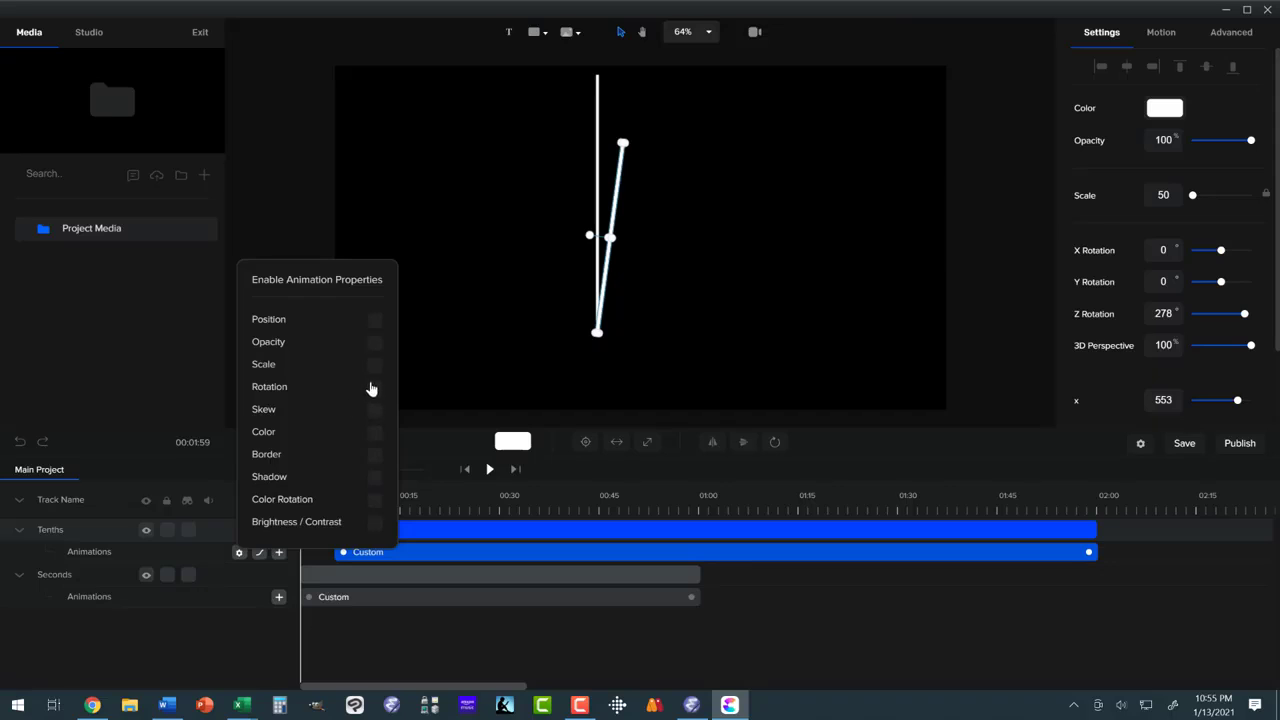
{"action": "left_click", "coordinate": [787, 592]}
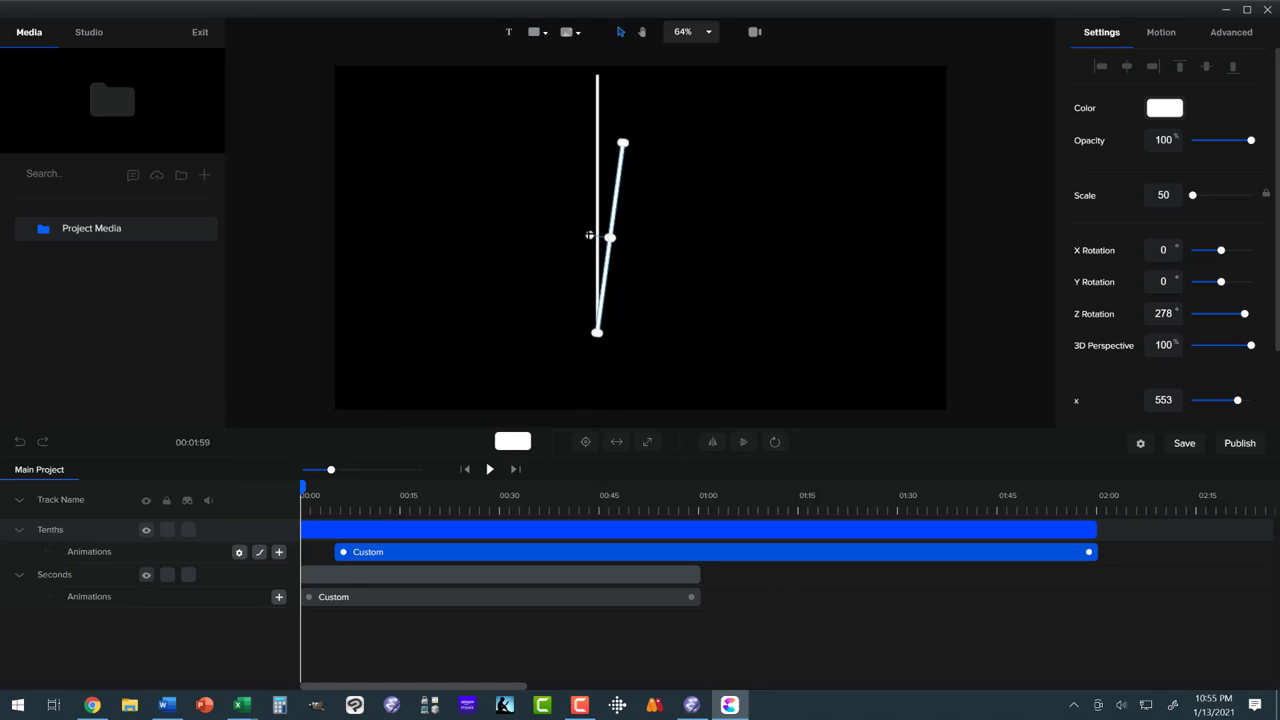
{"action": "left_click_drag", "start_coordinate": [589, 234], "coordinate": [576, 237]}
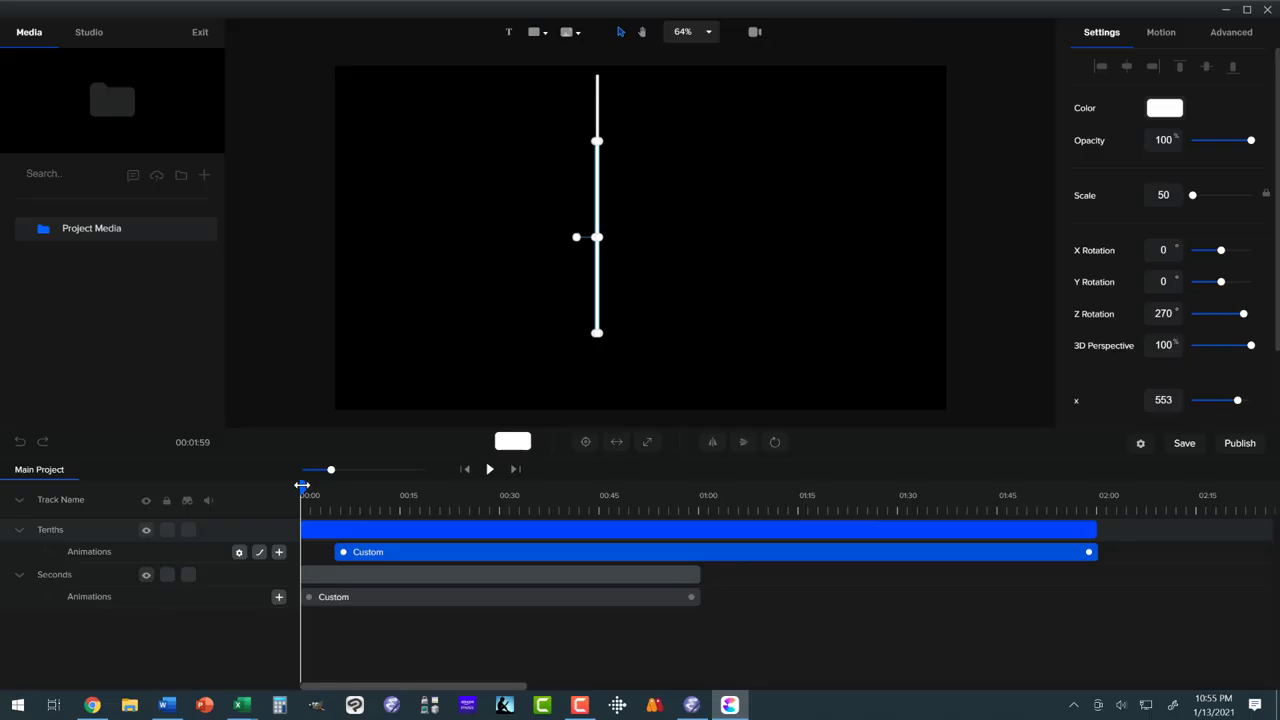
- Check the Tenths line near 1:54 and stretch its animation to span the whole track from time zero
{"action": "left_click_drag", "start_coordinate": [302, 485], "coordinate": [808, 488]}
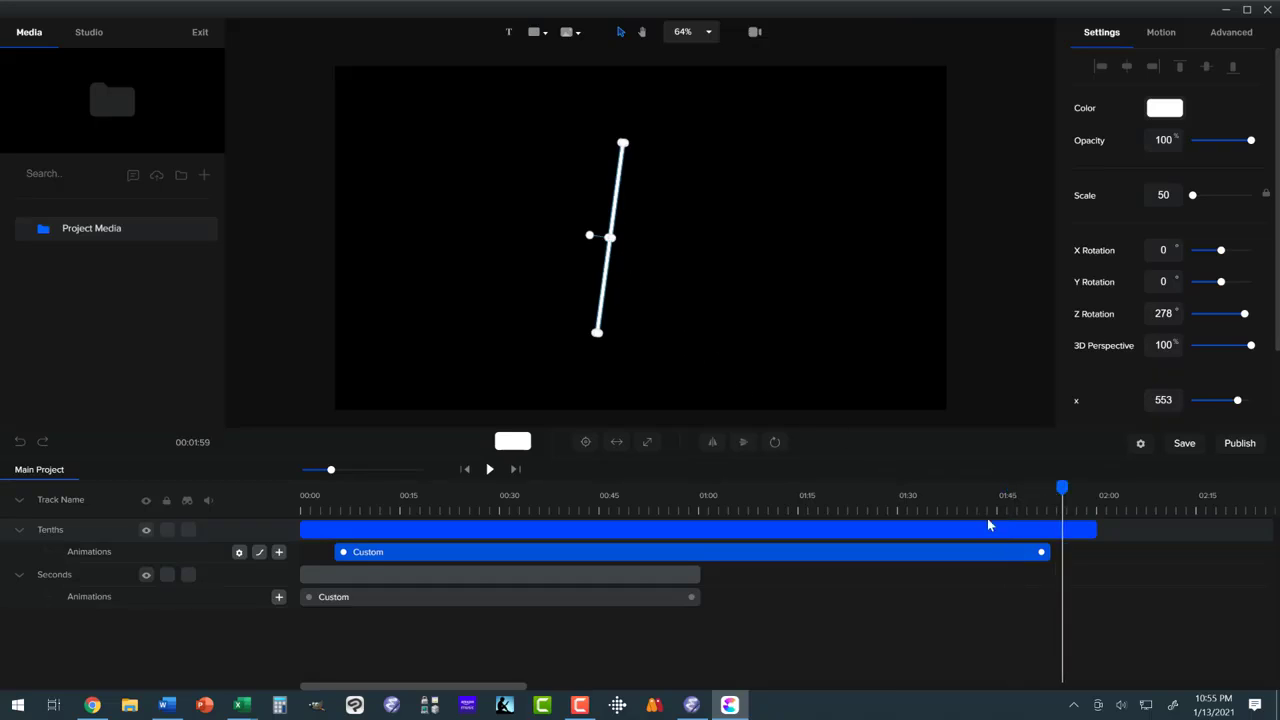
{"action": "left_click_drag", "start_coordinate": [1086, 553], "coordinate": [1088, 553]}
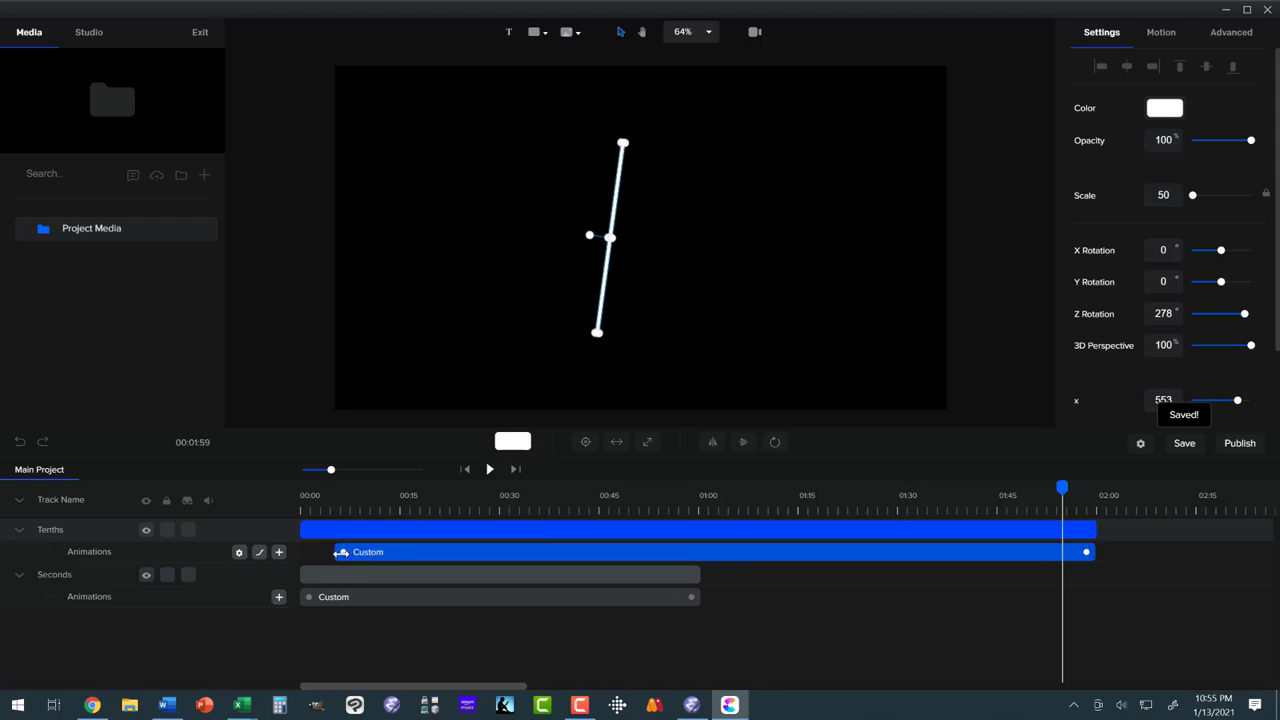
{"action": "left_click_drag", "start_coordinate": [329, 552], "coordinate": [305, 558]}
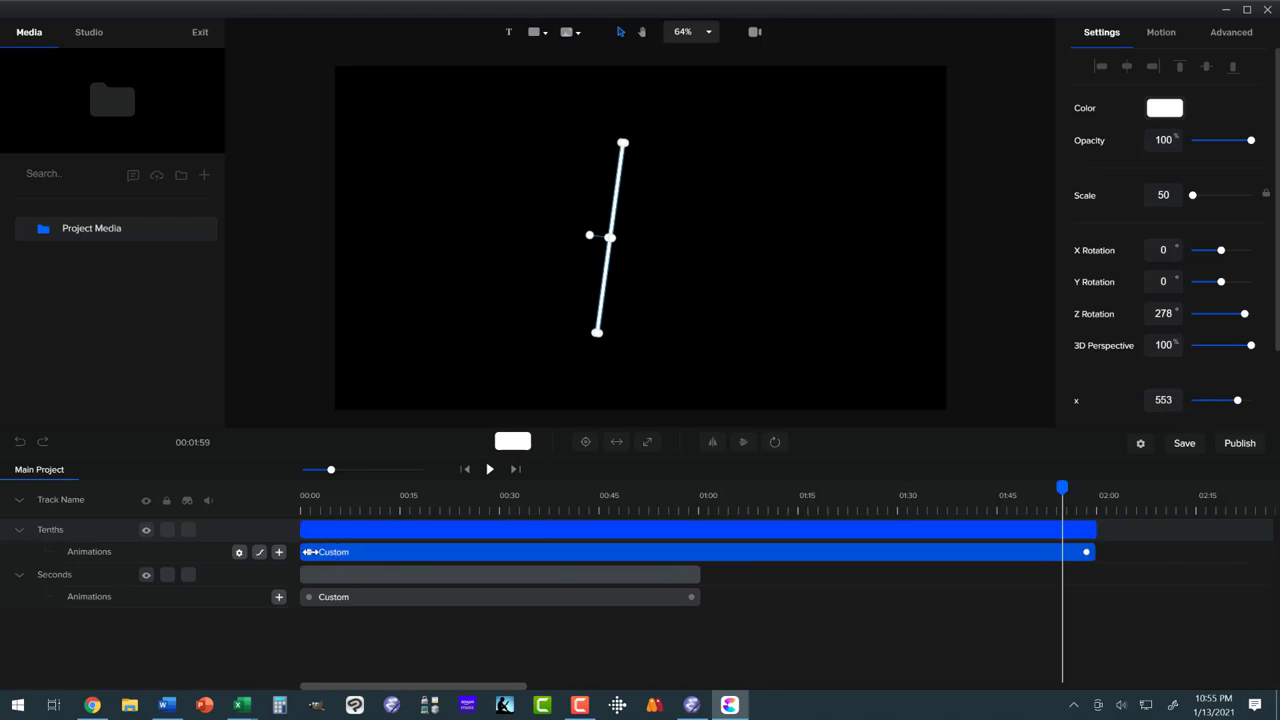
- Duplicate the Seconds track and place the copy directly after the original, from about one to two minutes
{"action": "left_click", "coordinate": [411, 575]}
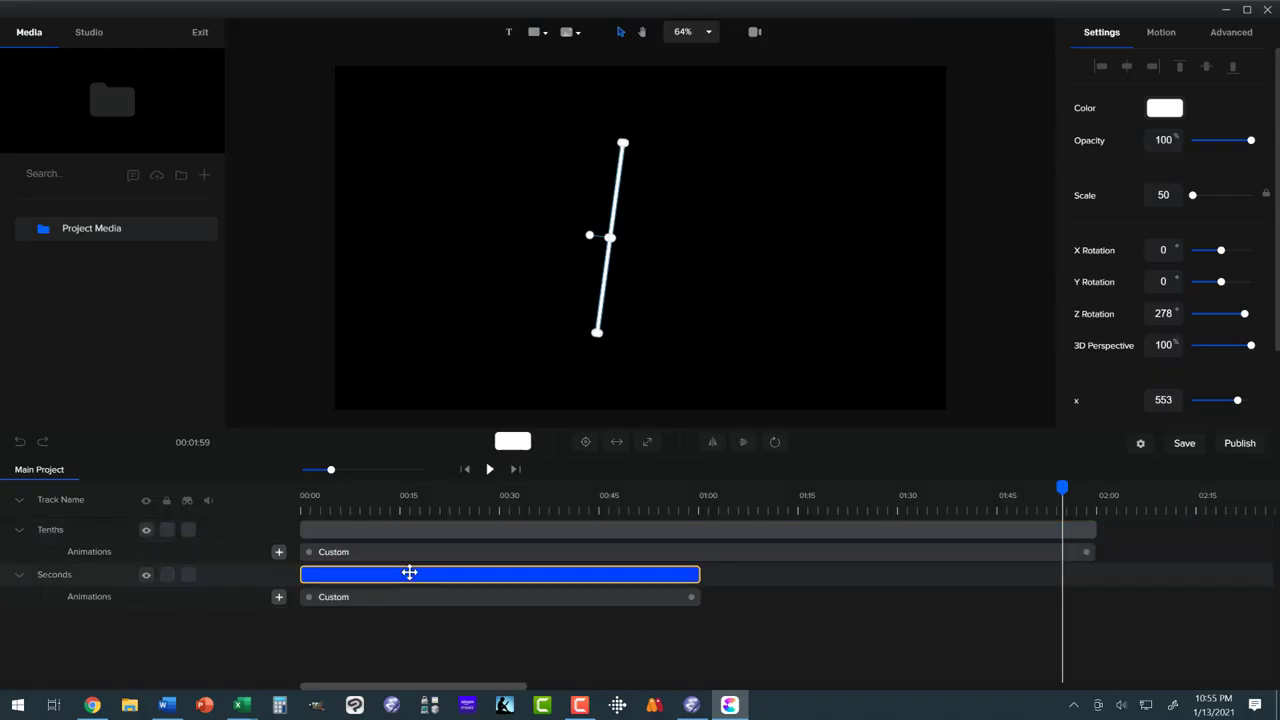
{"action": "right_click", "coordinate": [598, 576]}
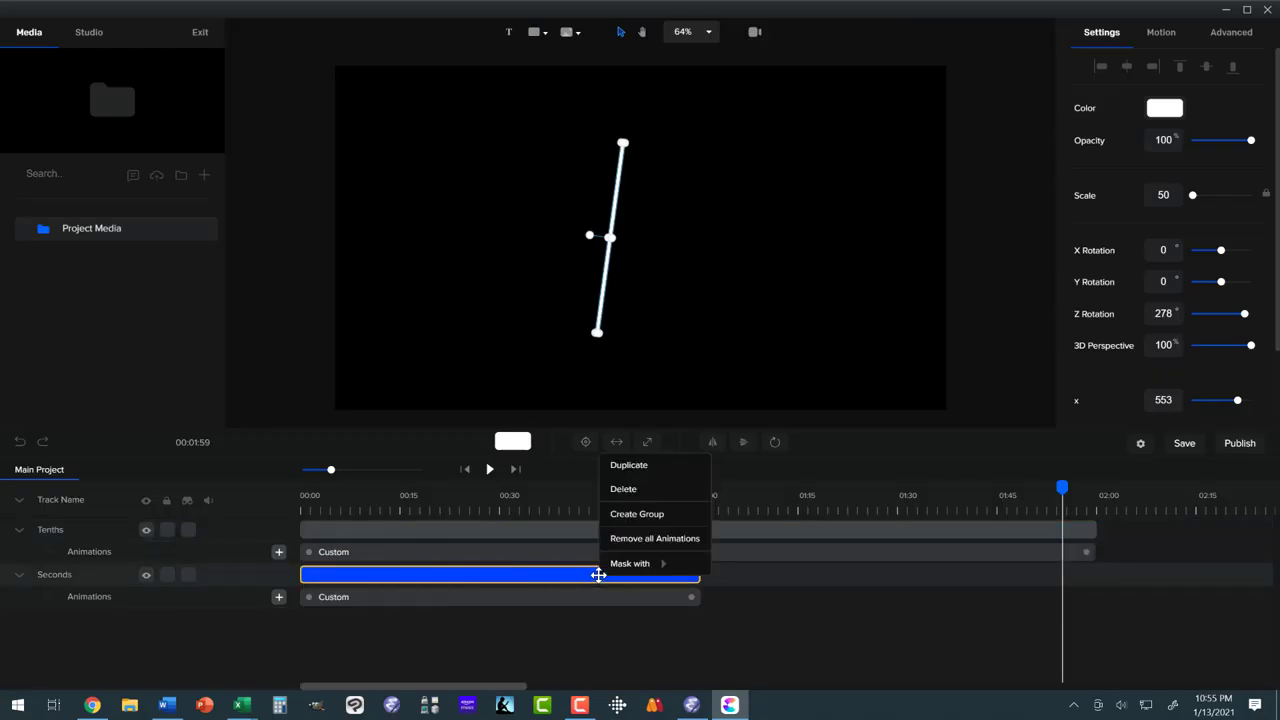
{"action": "left_click", "coordinate": [628, 466]}
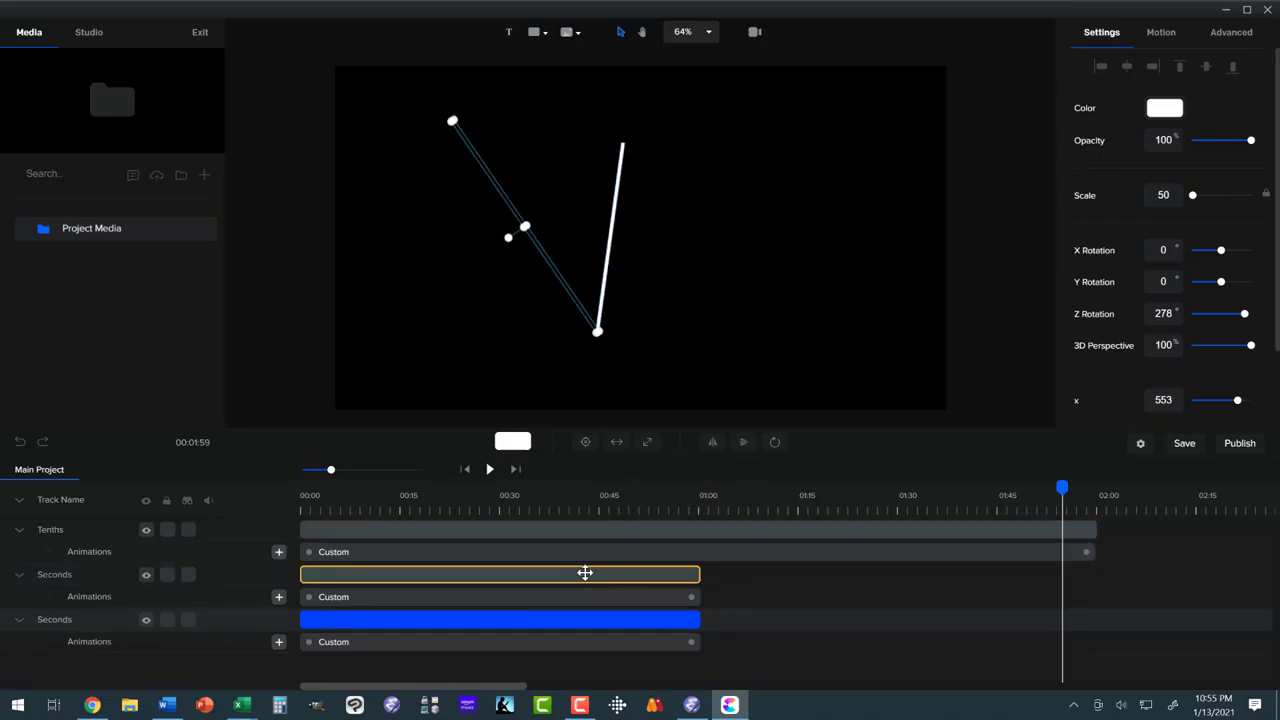
{"action": "left_click_drag", "start_coordinate": [586, 574], "coordinate": [978, 568]}
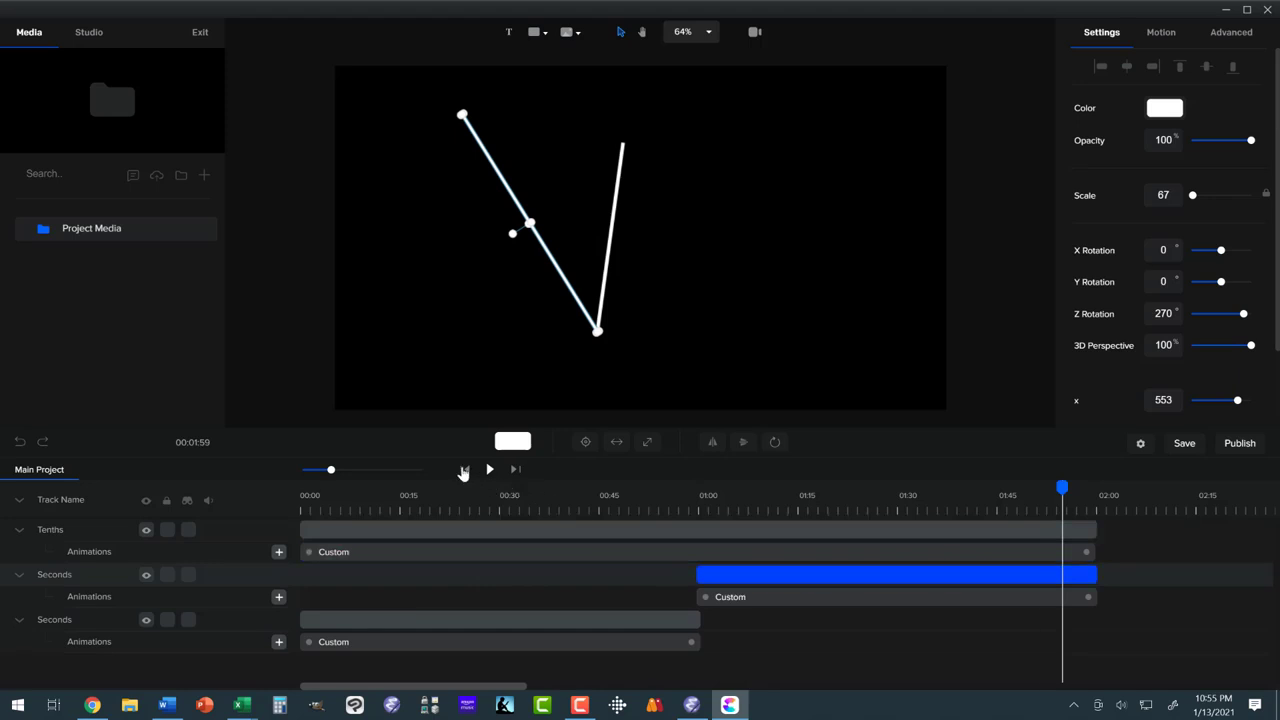
- Play the animation from the beginning to about 35 seconds to check how both hands rotate
{"action": "left_click", "coordinate": [463, 470]}
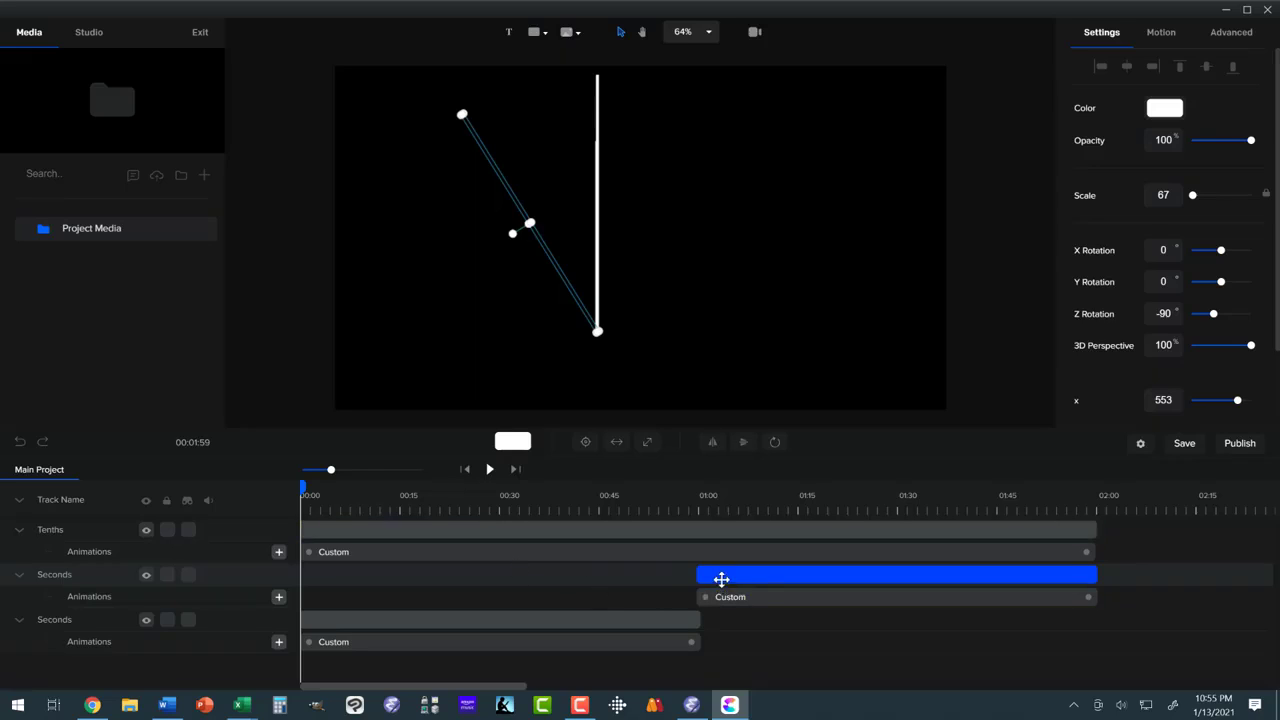
{"action": "left_click", "coordinate": [722, 578]}
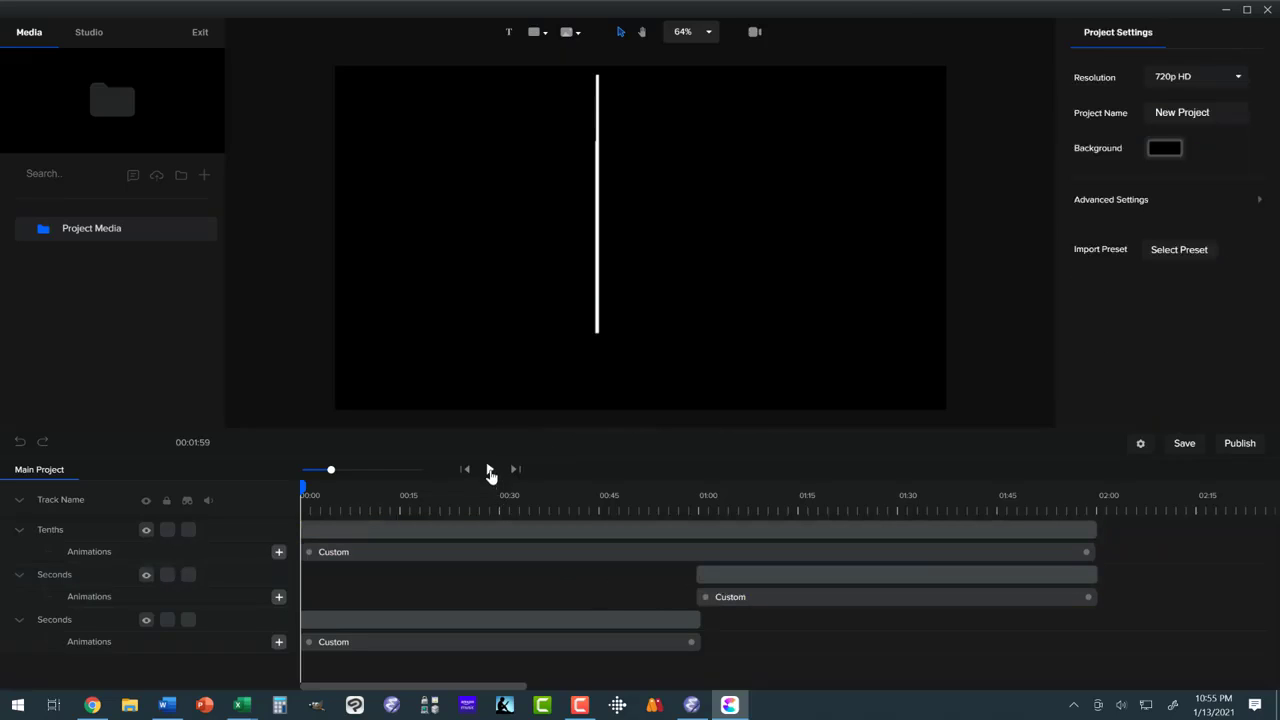
{"action": "left_click", "coordinate": [490, 470]}
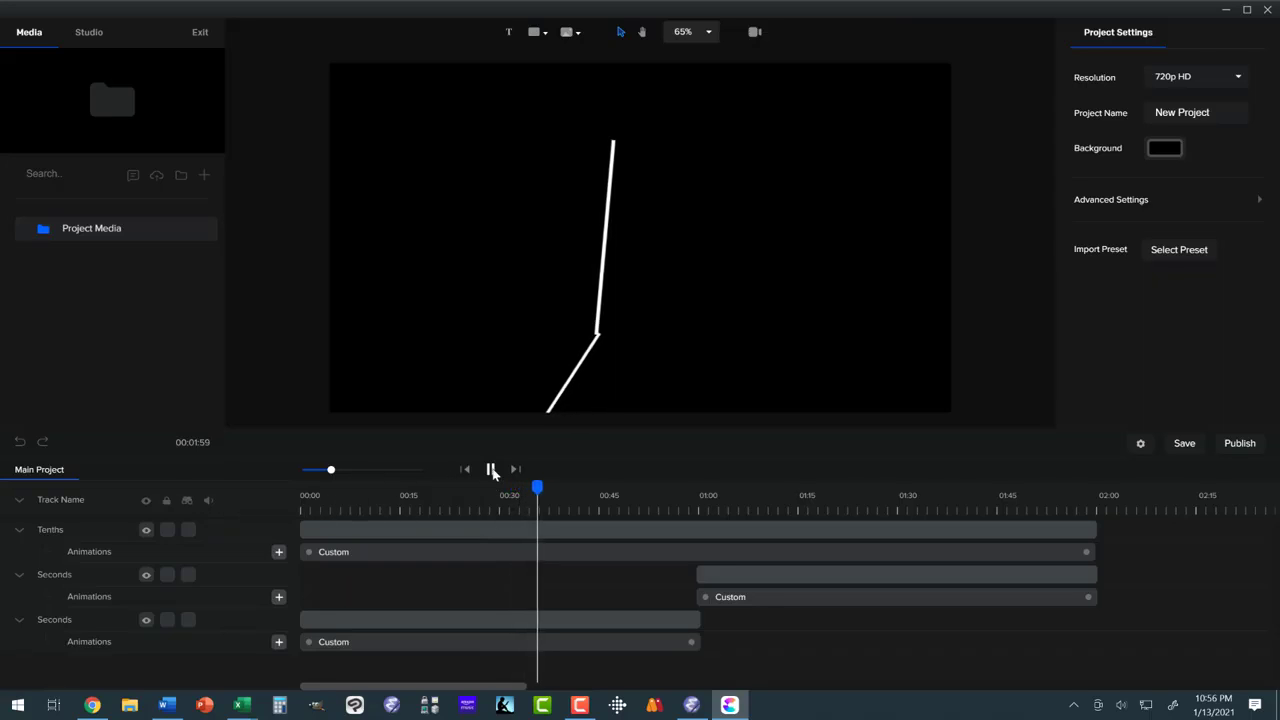
{"action": "left_click", "coordinate": [490, 469]}
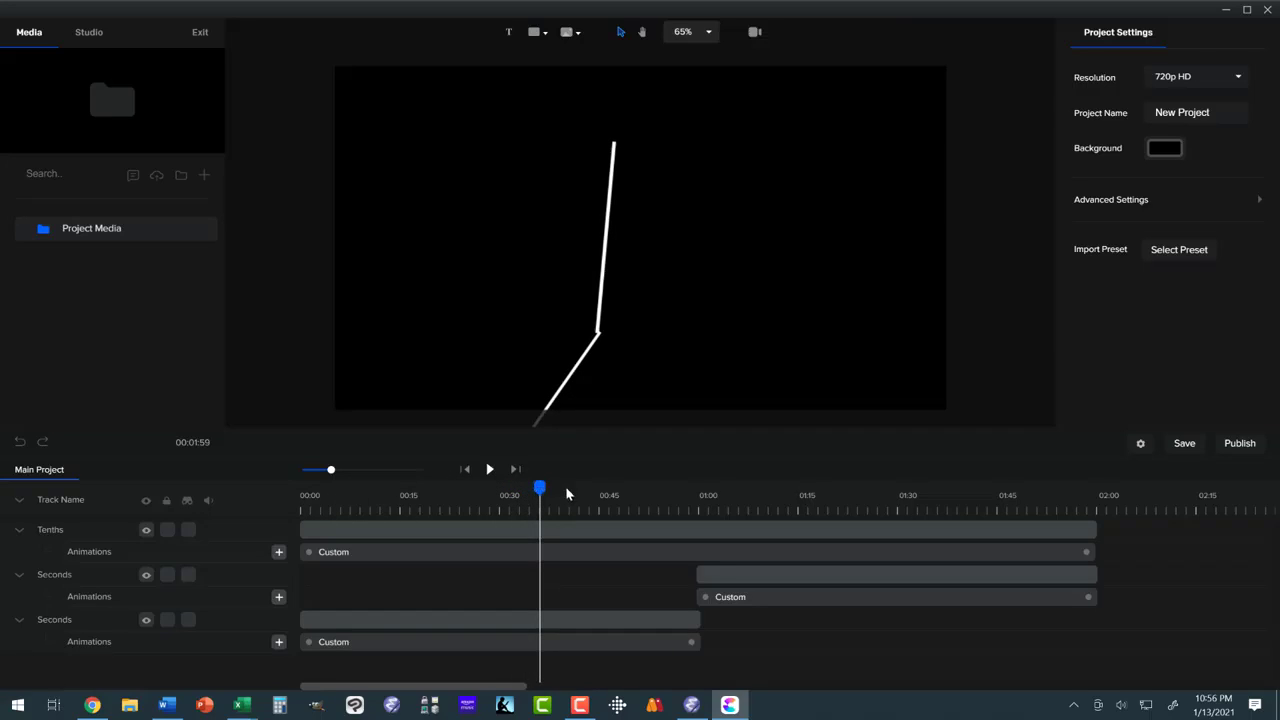
- Play the handover between the two Seconds tracks around 1:00 and shift the second track to start exactly where the first ends
{"action": "left_click_drag", "start_coordinate": [567, 492], "coordinate": [688, 483]}
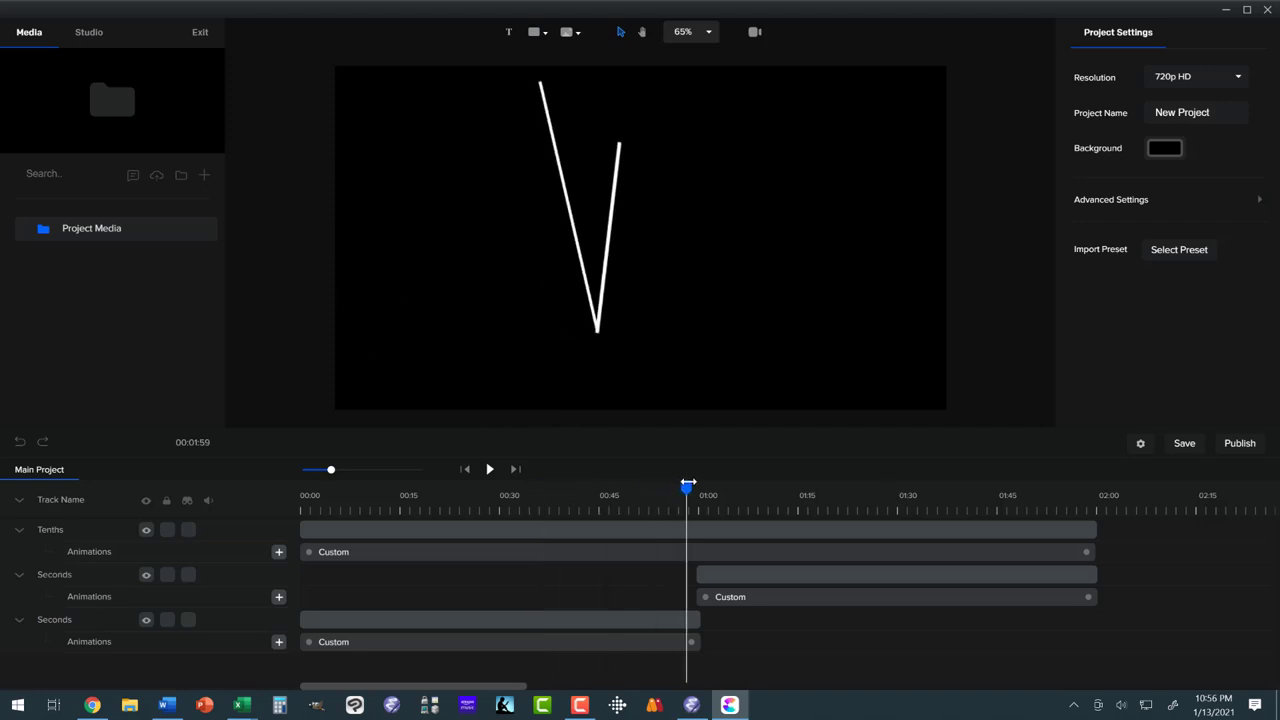
{"action": "left_click", "coordinate": [489, 470]}
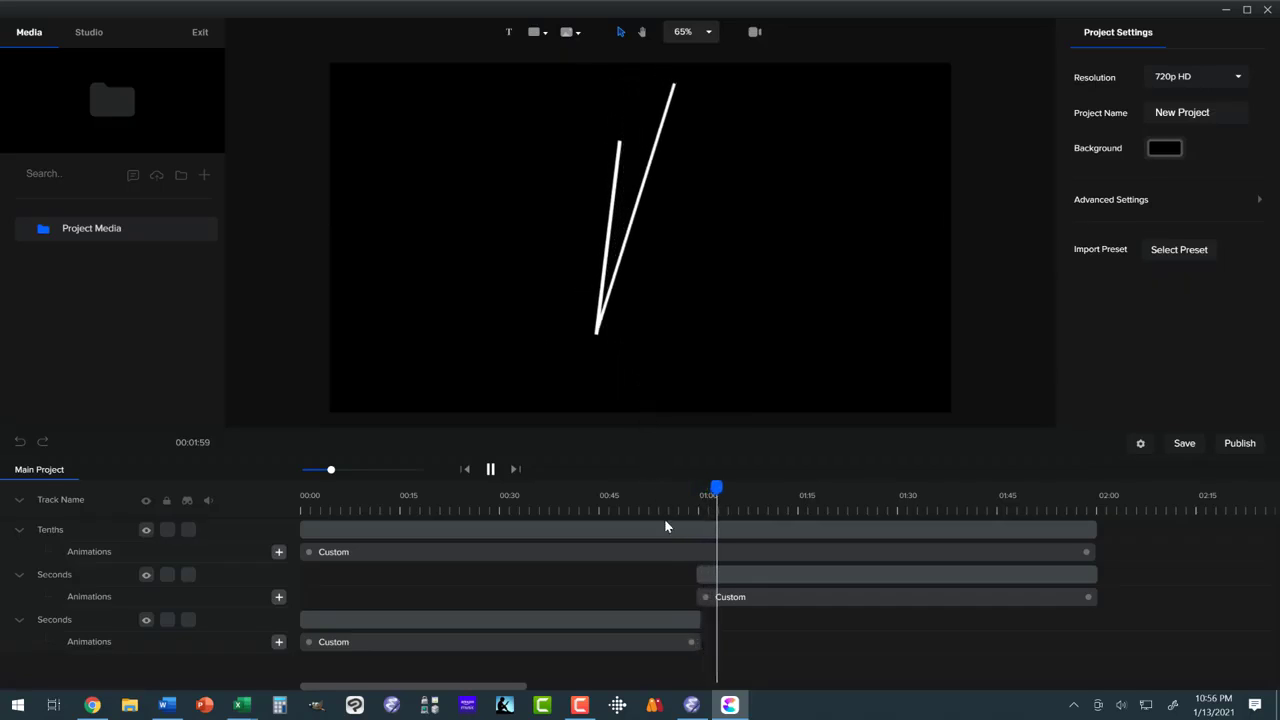
{"action": "left_click", "coordinate": [708, 572]}
{"action": "left_click_drag", "start_coordinate": [711, 572], "coordinate": [720, 572]}
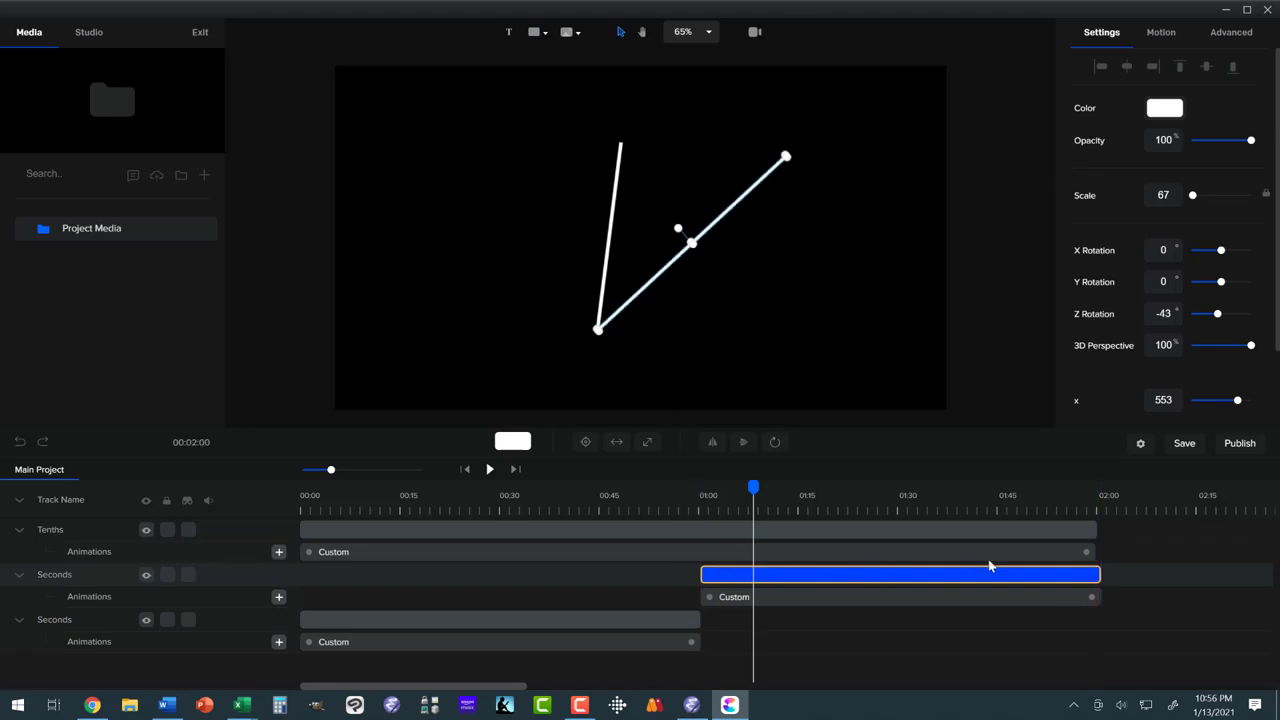
- Extend the Tenths animation and track slightly to end level with the second Seconds track at about two minutes
{"action": "left_click", "coordinate": [1072, 555]}
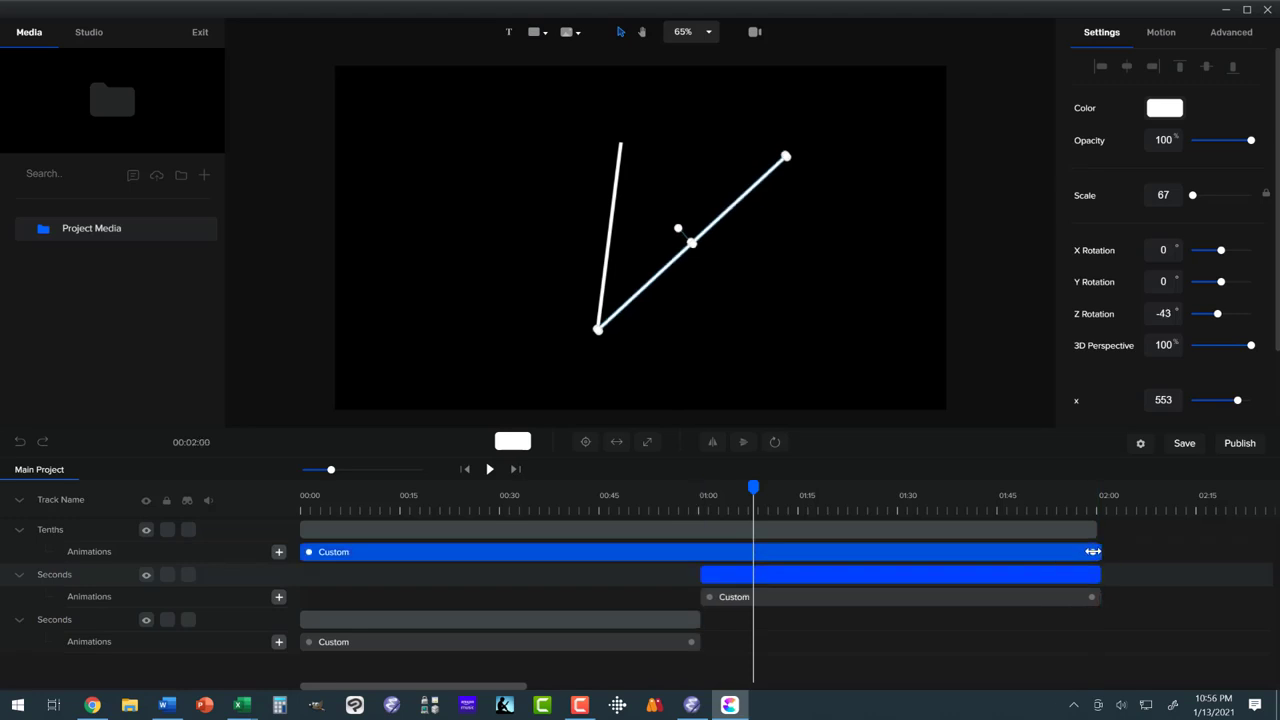
{"action": "left_click", "coordinate": [1089, 531]}
{"action": "left_click", "coordinate": [1093, 528]}
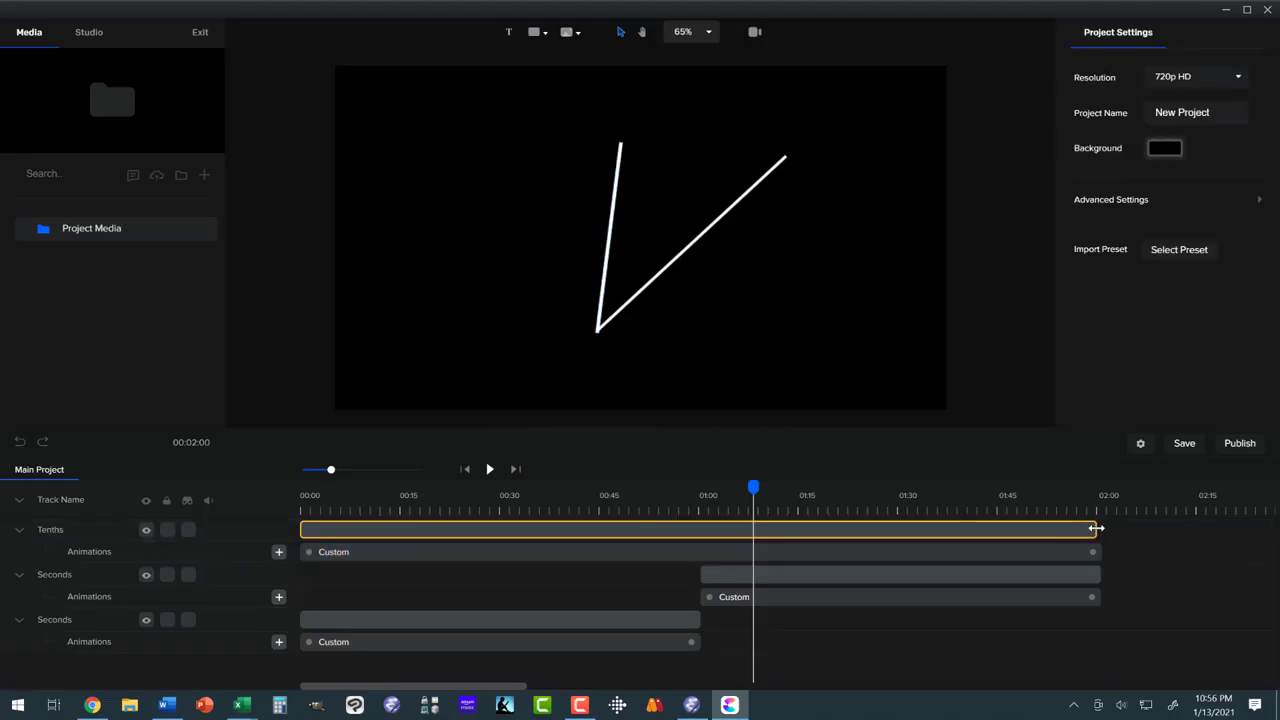
{"action": "left_click_drag", "start_coordinate": [1096, 528], "coordinate": [1100, 528]}
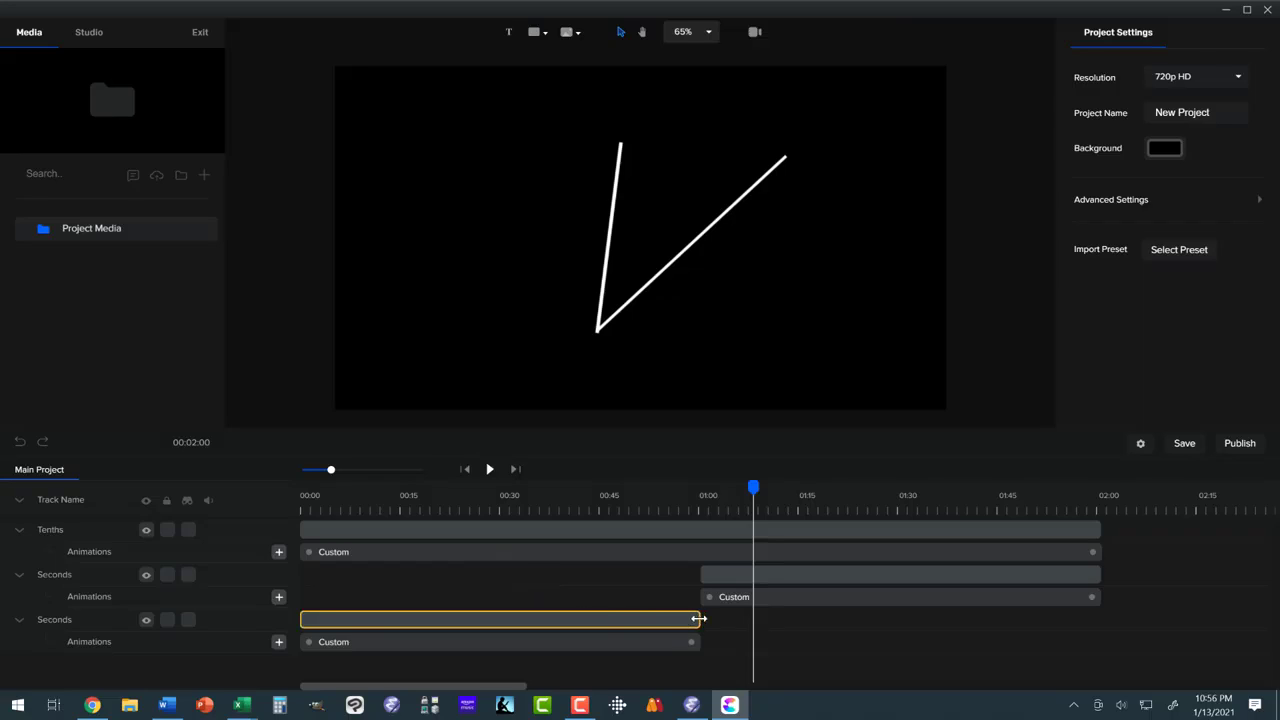
- Shorten the first Seconds track and its animation to end at about 15 seconds
{"action": "left_click_drag", "start_coordinate": [681, 621], "coordinate": [431, 609]}
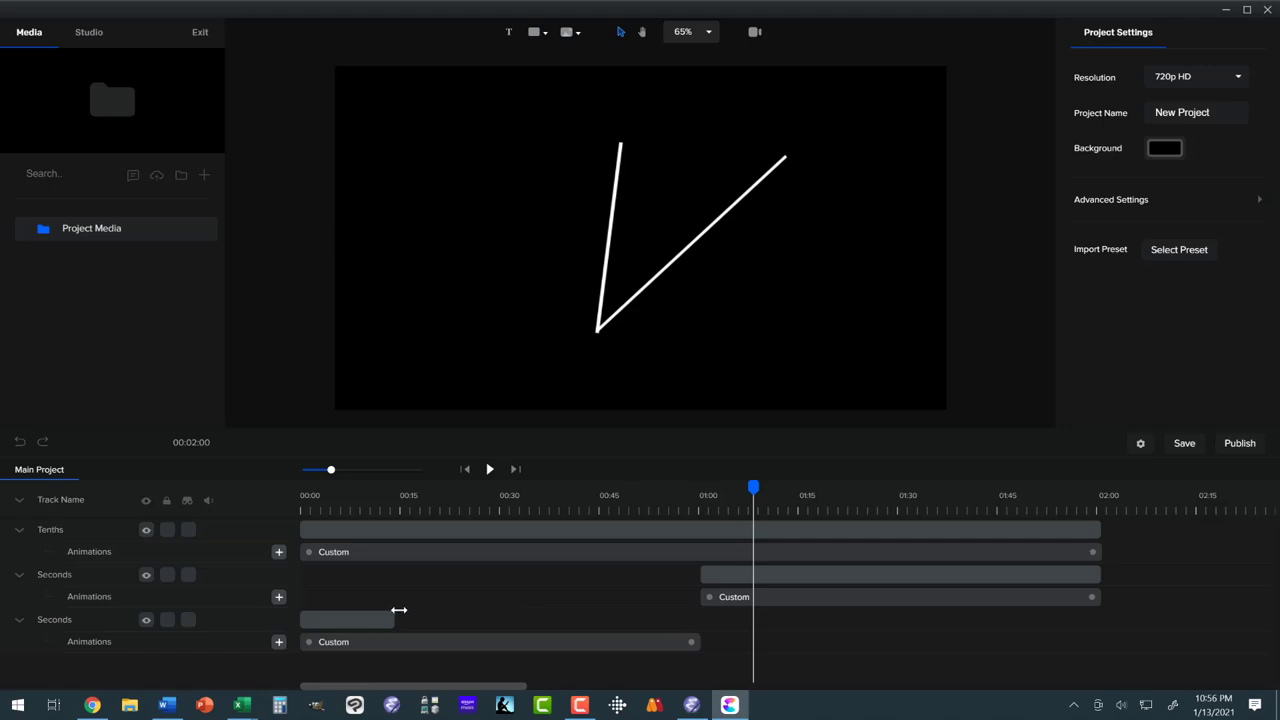
{"action": "left_click", "coordinate": [533, 638]}
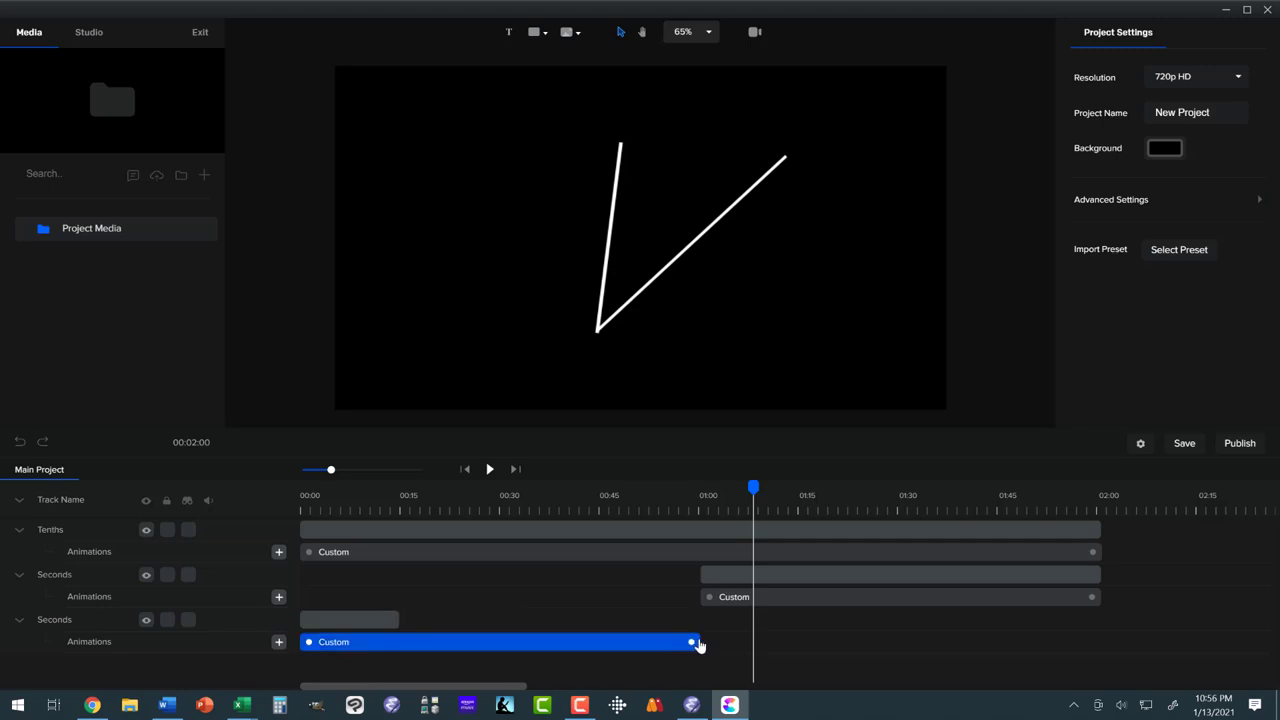
{"action": "left_click_drag", "start_coordinate": [570, 654], "coordinate": [422, 654]}
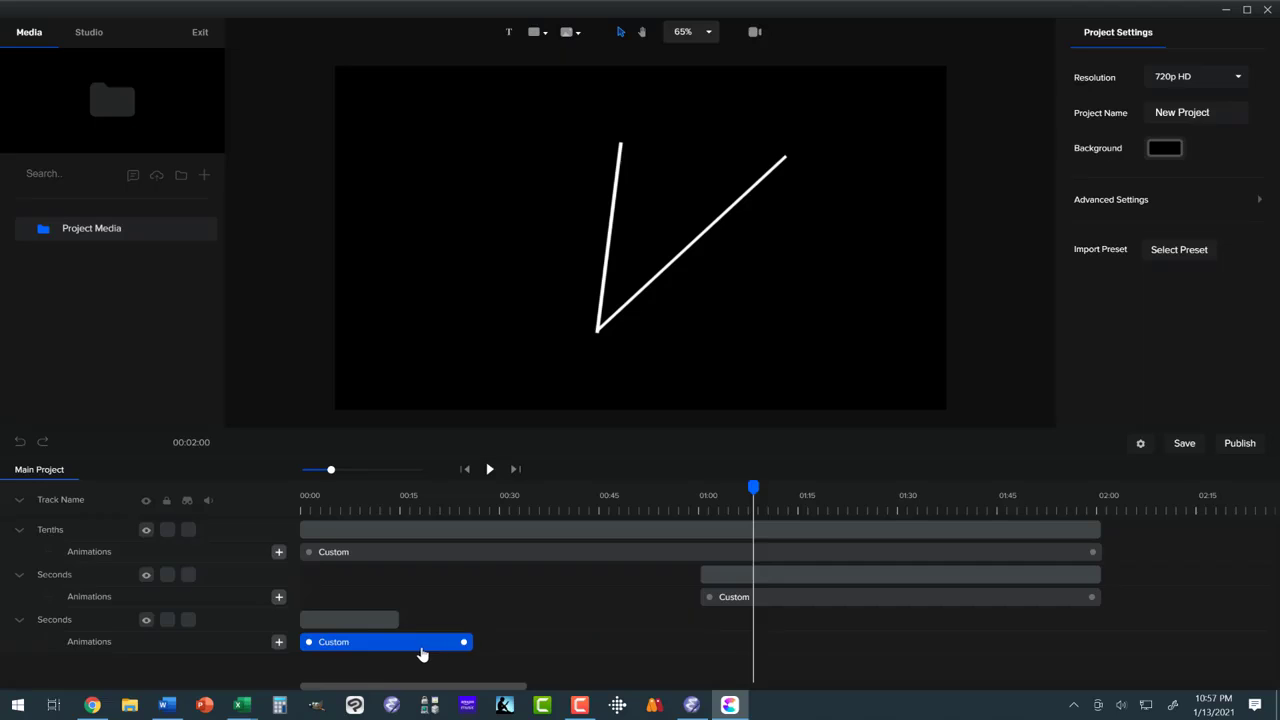
{"action": "left_click", "coordinate": [559, 623]}
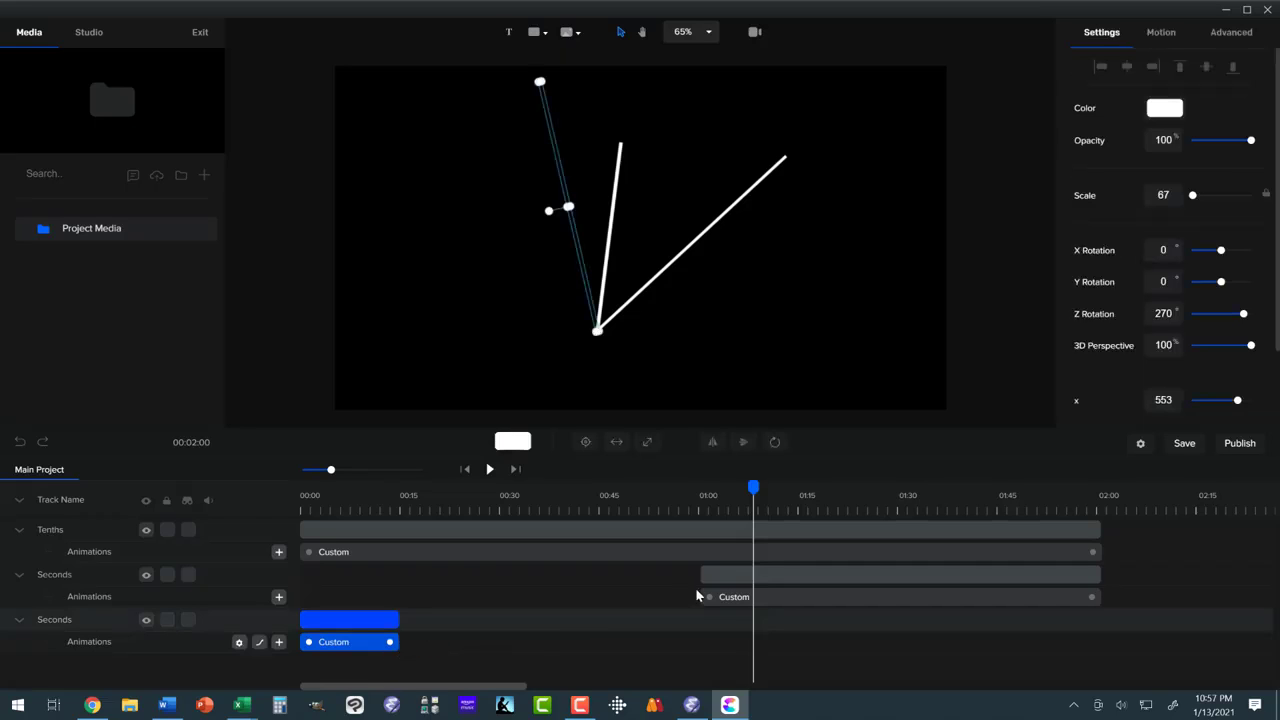
- Move the second Seconds track to start at about 15 seconds and shorten it and its animation to end at about 30 seconds
{"action": "left_click_drag", "start_coordinate": [694, 574], "coordinate": [416, 580]}
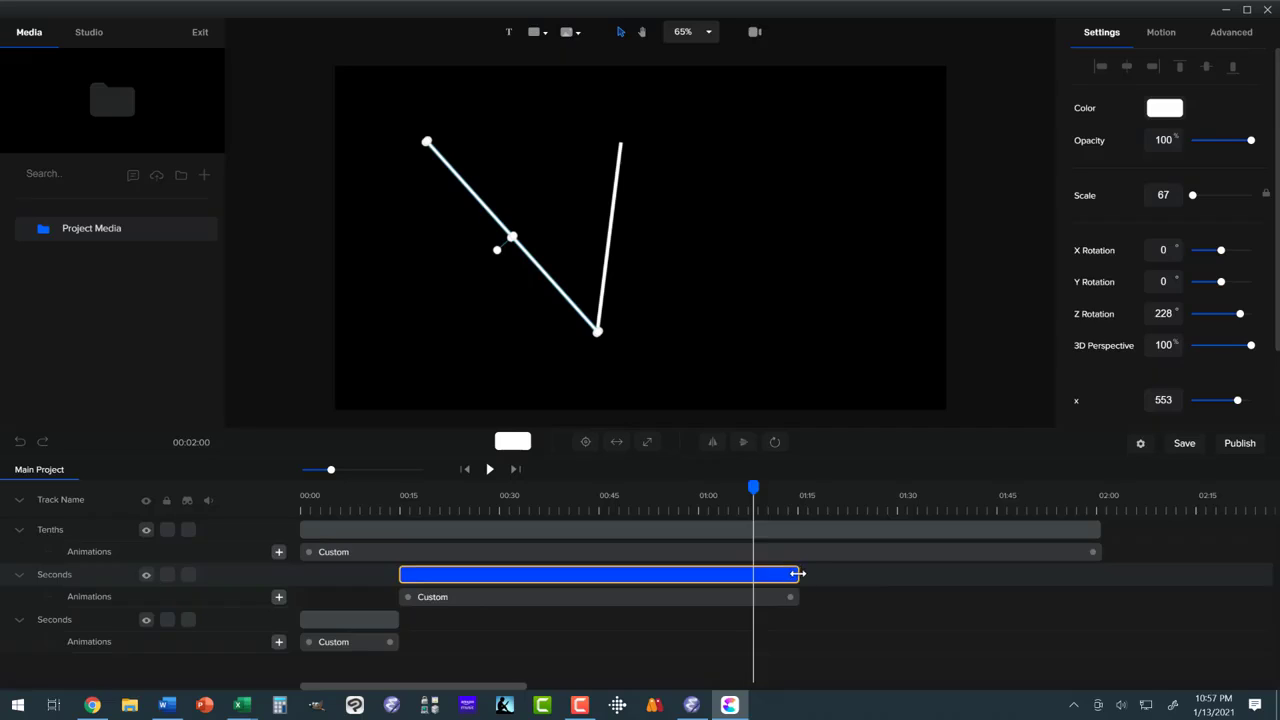
{"action": "left_click_drag", "start_coordinate": [767, 574], "coordinate": [508, 572]}
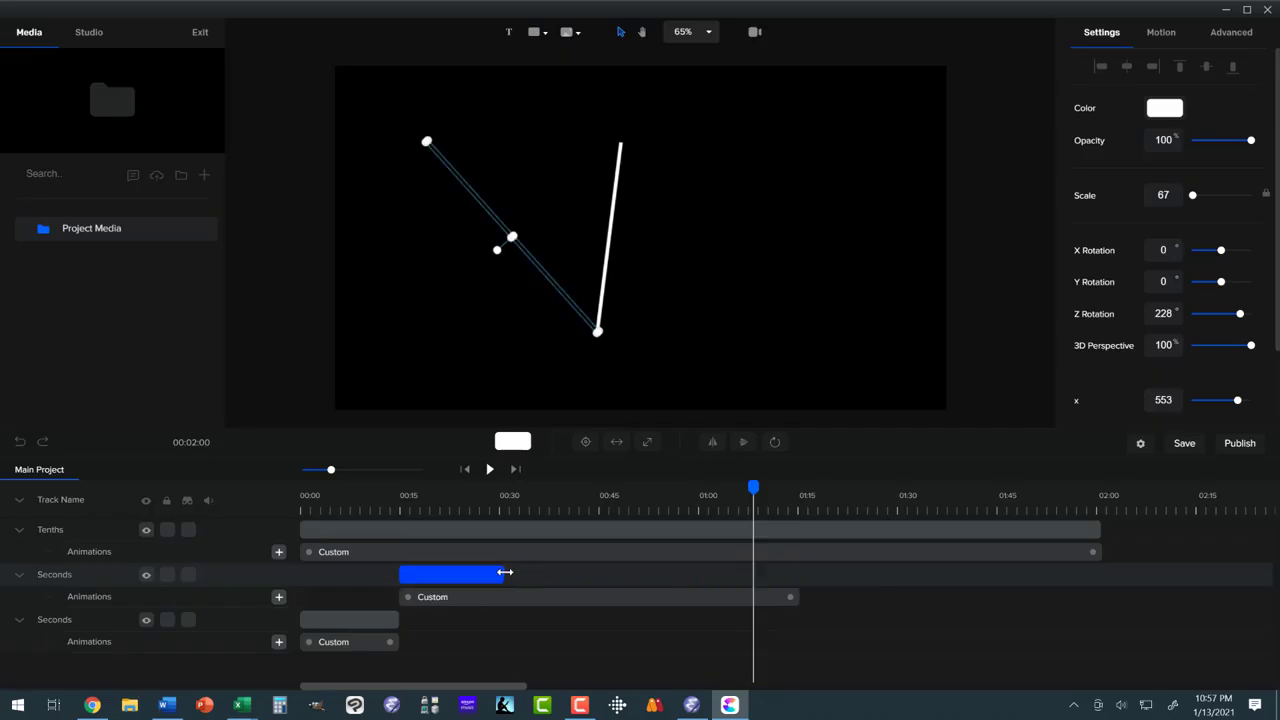
{"action": "left_click", "coordinate": [736, 598]}
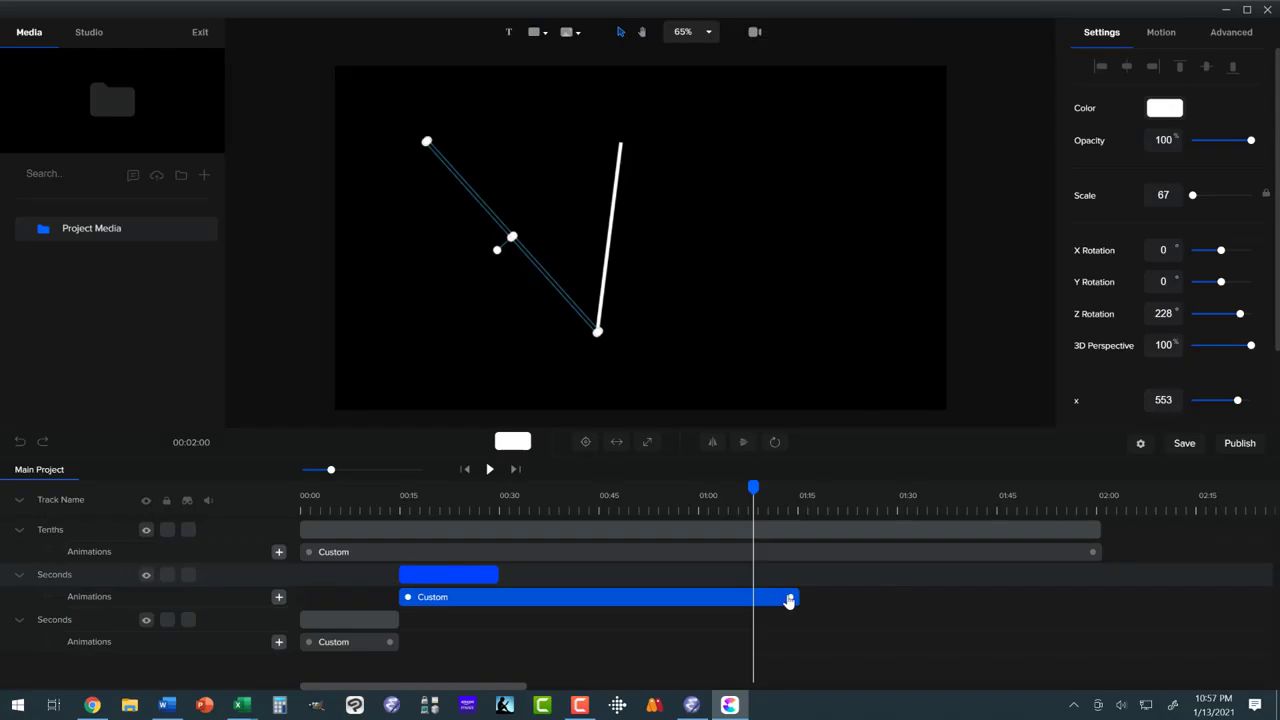
{"action": "left_click_drag", "start_coordinate": [663, 605], "coordinate": [531, 611]}
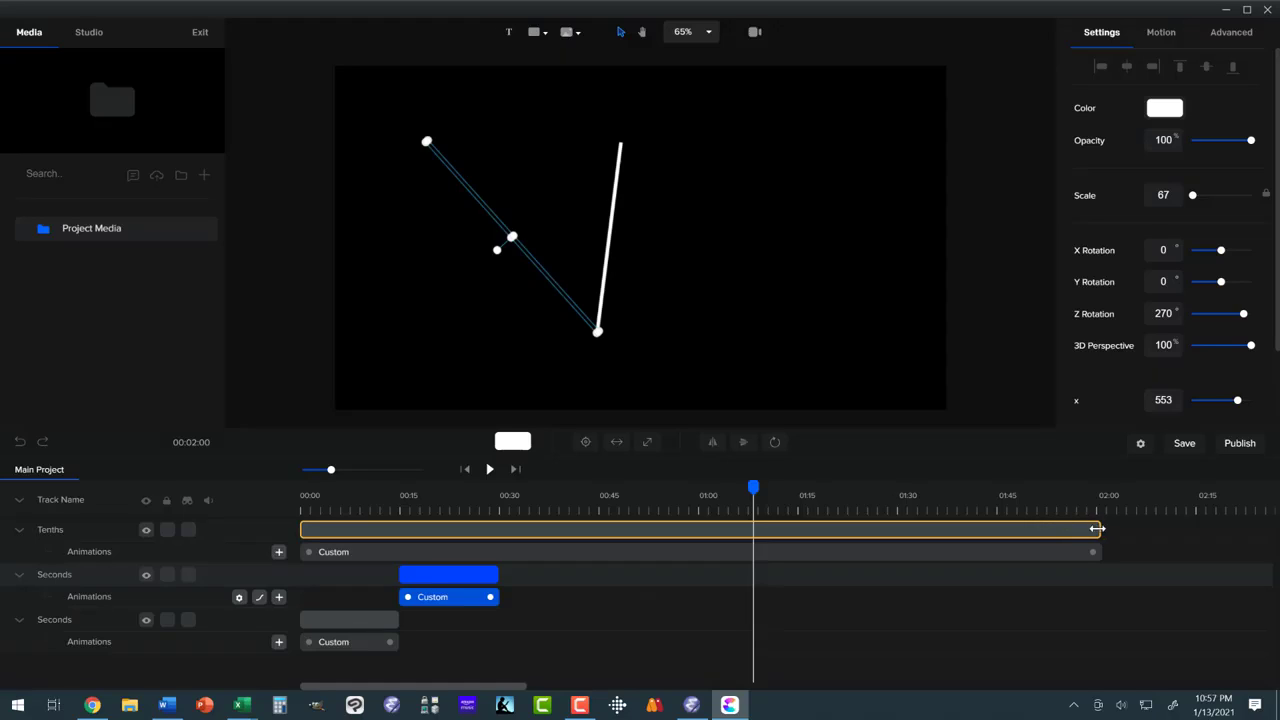
- Shorten the Tenths track and its animation to end with the second Seconds track at about 30 seconds
{"action": "left_click_drag", "start_coordinate": [900, 539], "coordinate": [521, 553]}
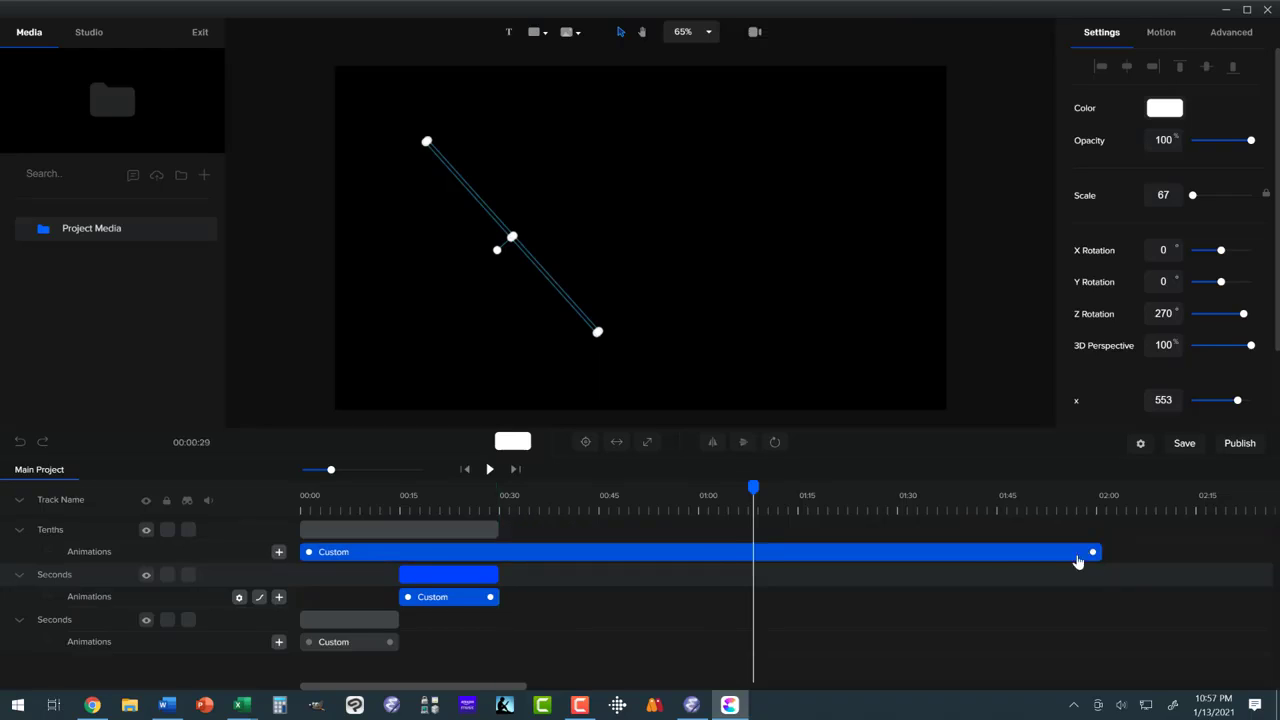
{"action": "left_click_drag", "start_coordinate": [1078, 562], "coordinate": [546, 565]}
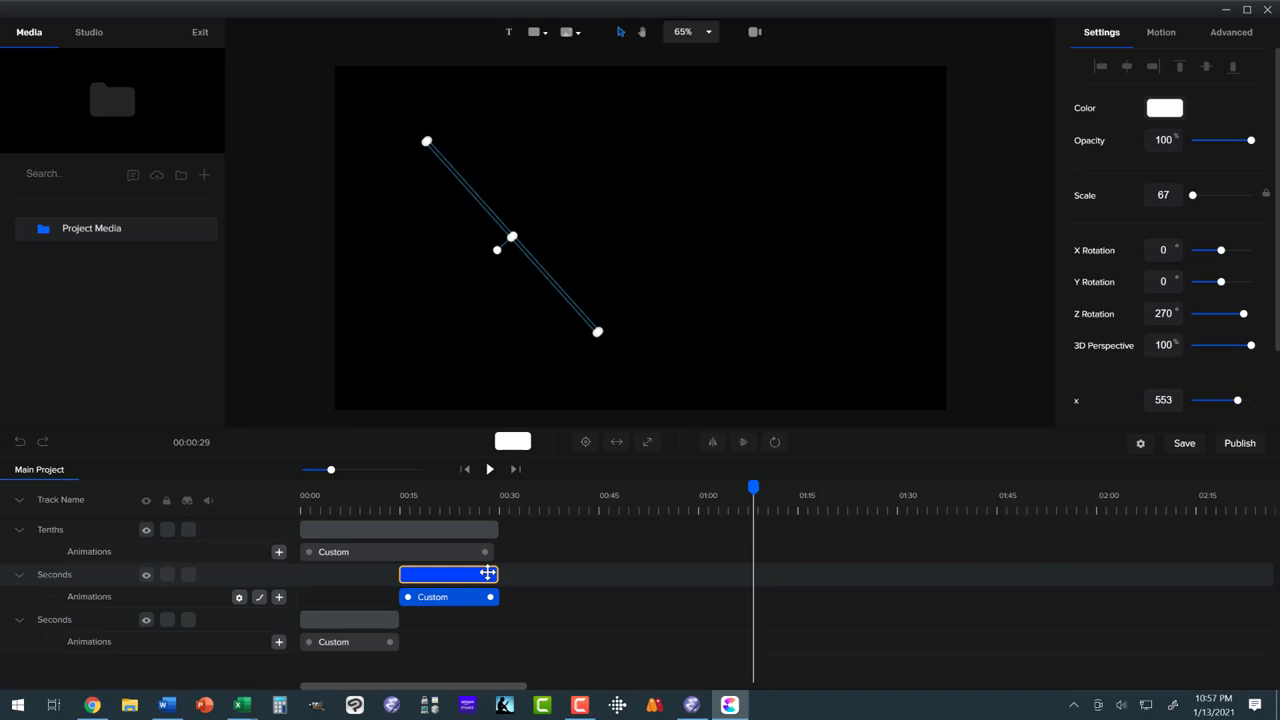
{"action": "left_click", "coordinate": [580, 582]}
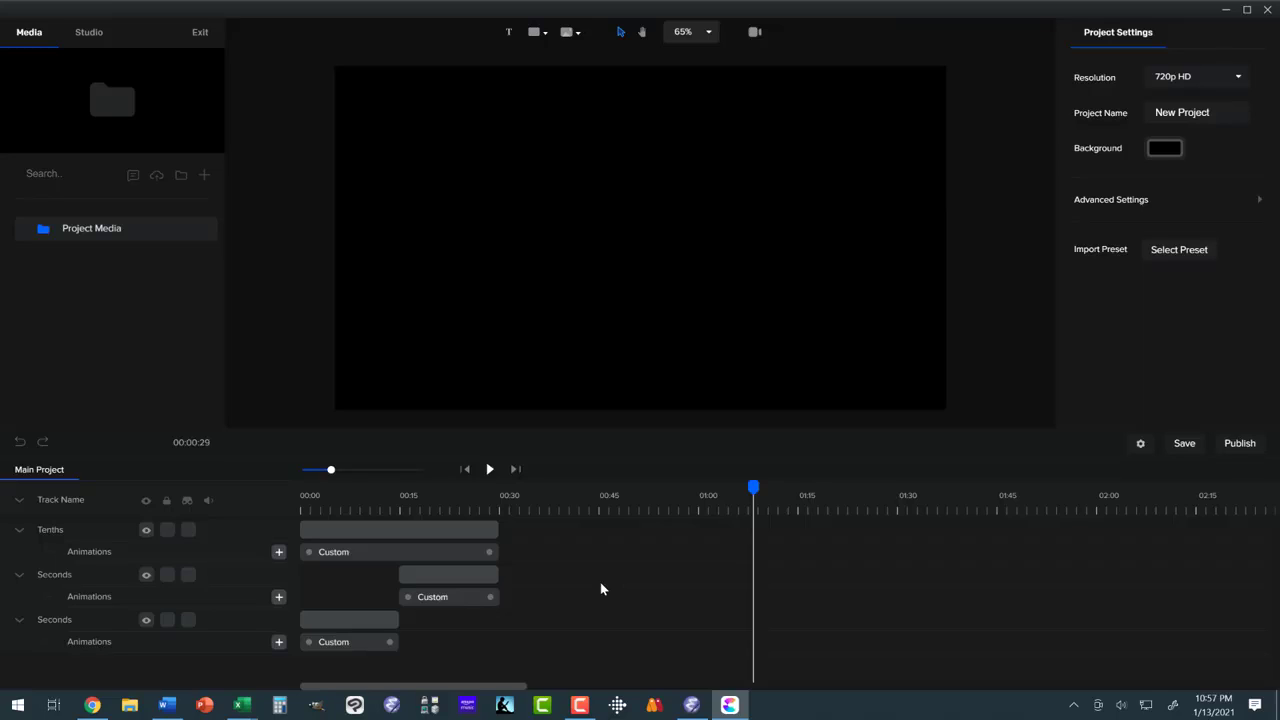
- Play the shortened animation from the beginning to about 26 seconds to check how both hands rotate
{"action": "left_click", "coordinate": [466, 470]}
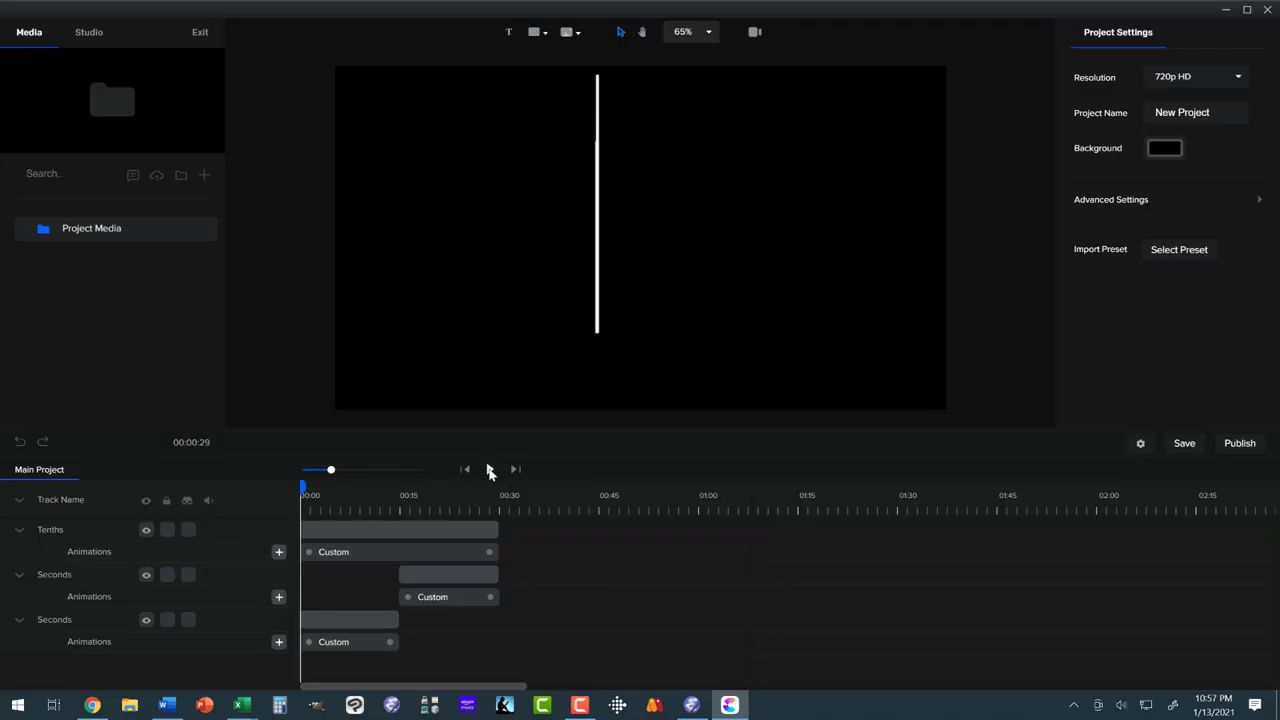
{"action": "left_click", "coordinate": [490, 470]}
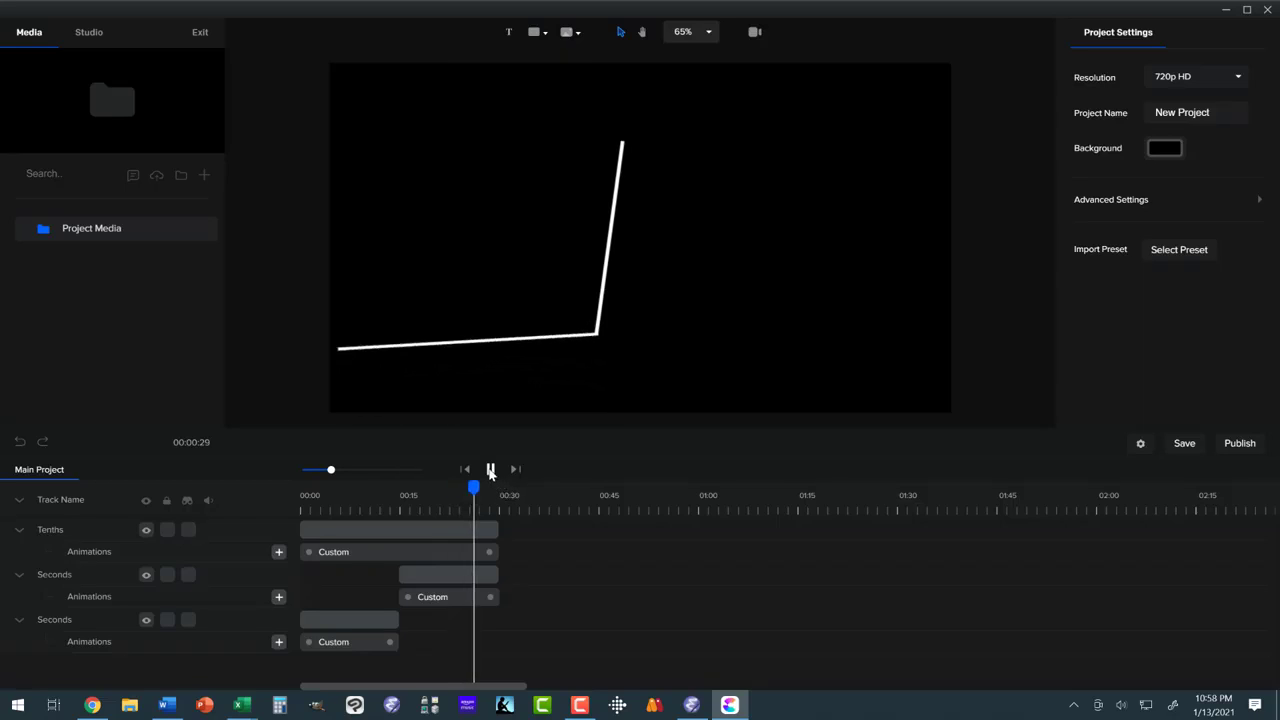
{"action": "left_click", "coordinate": [491, 470]}
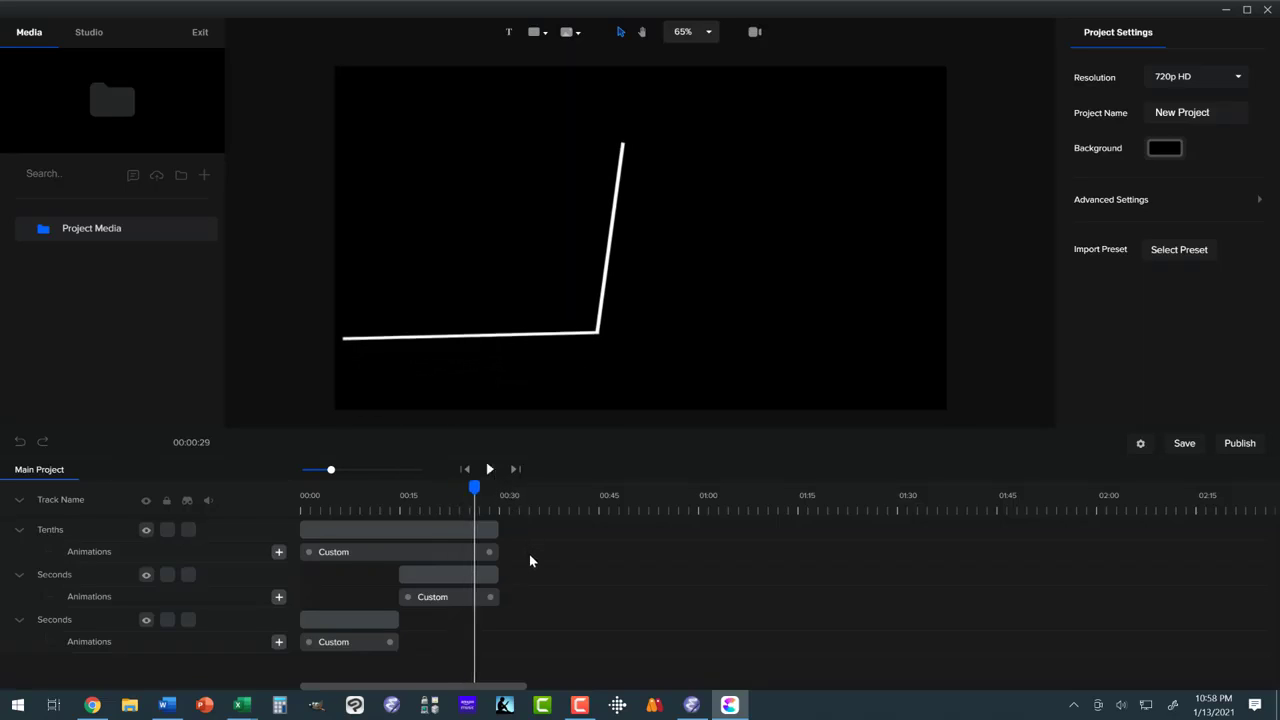